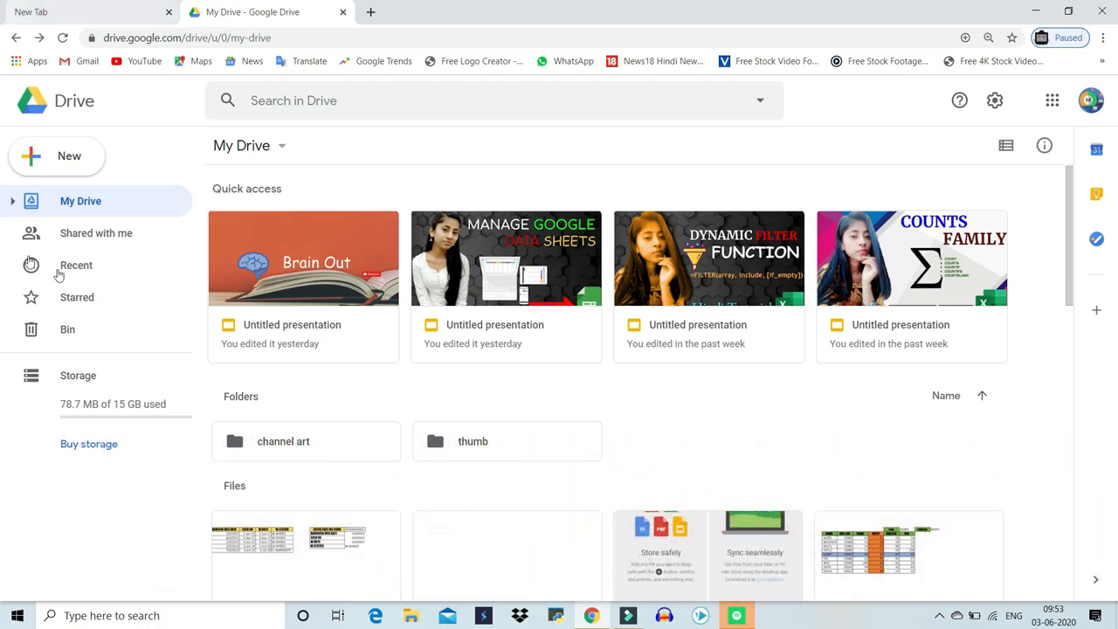
Create a new folder named GOOGLE SHEETS in My Drive
left_click(59, 163)
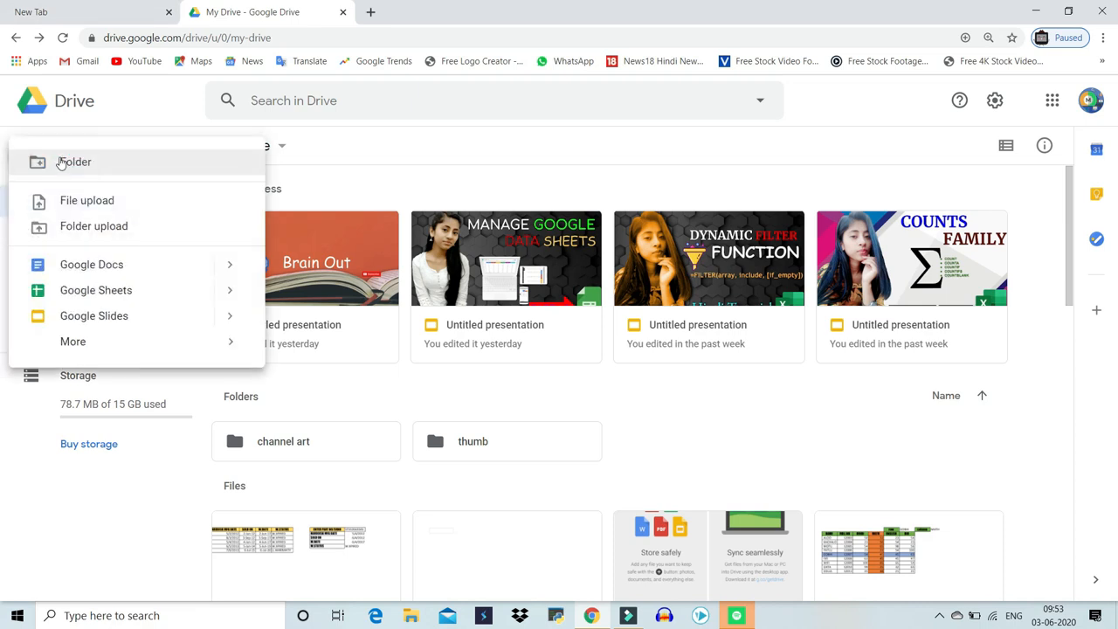
left_click(60, 161)
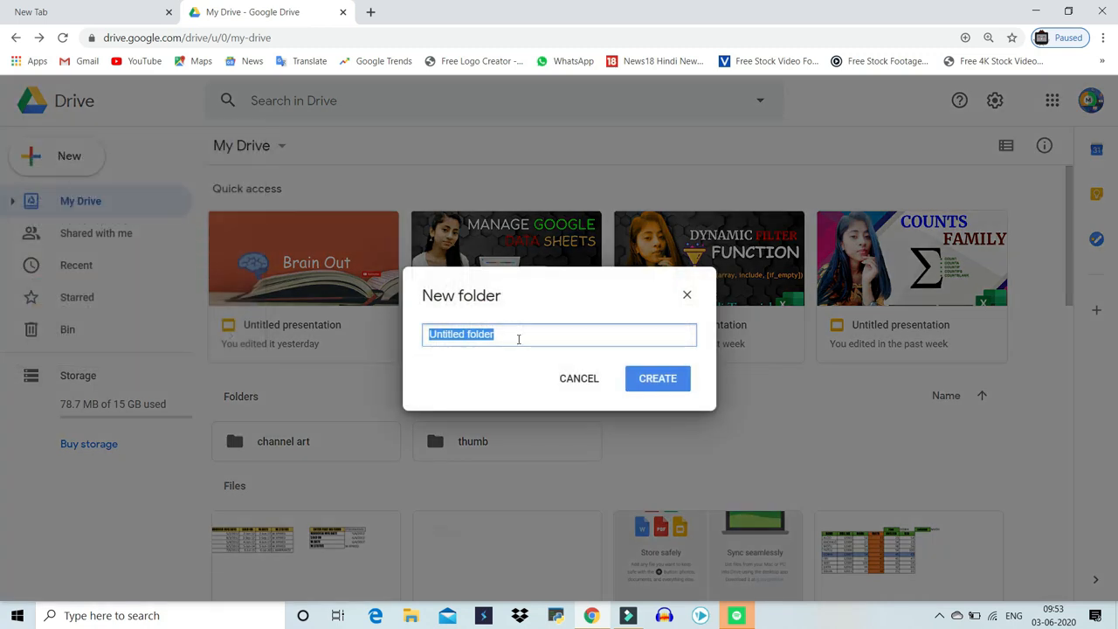
type("GOOGLE SHEETS")
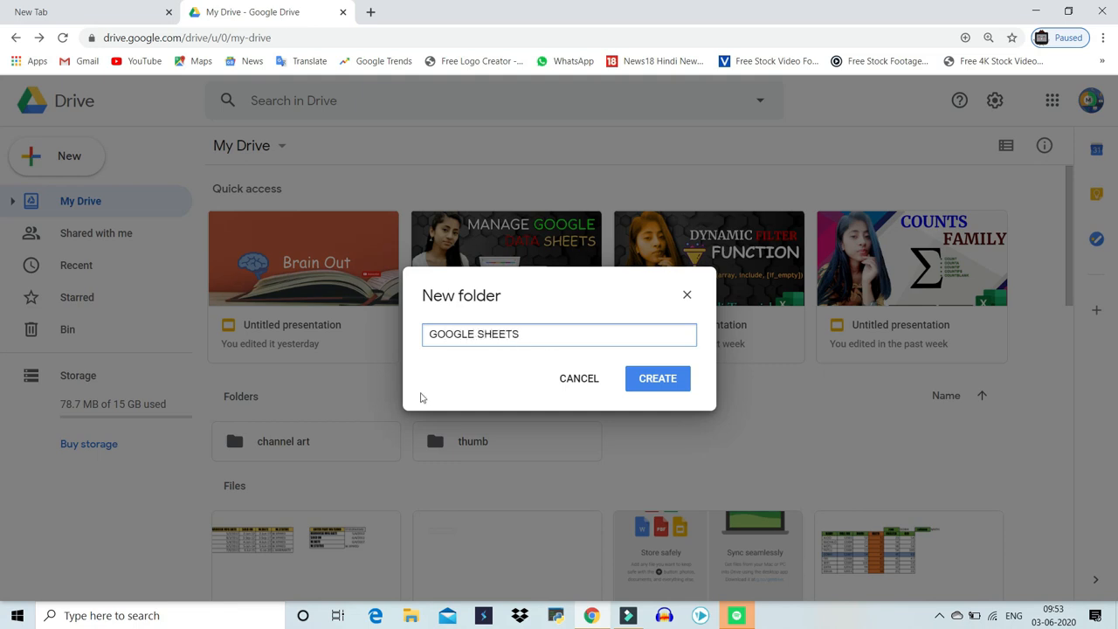
left_click(677, 385)
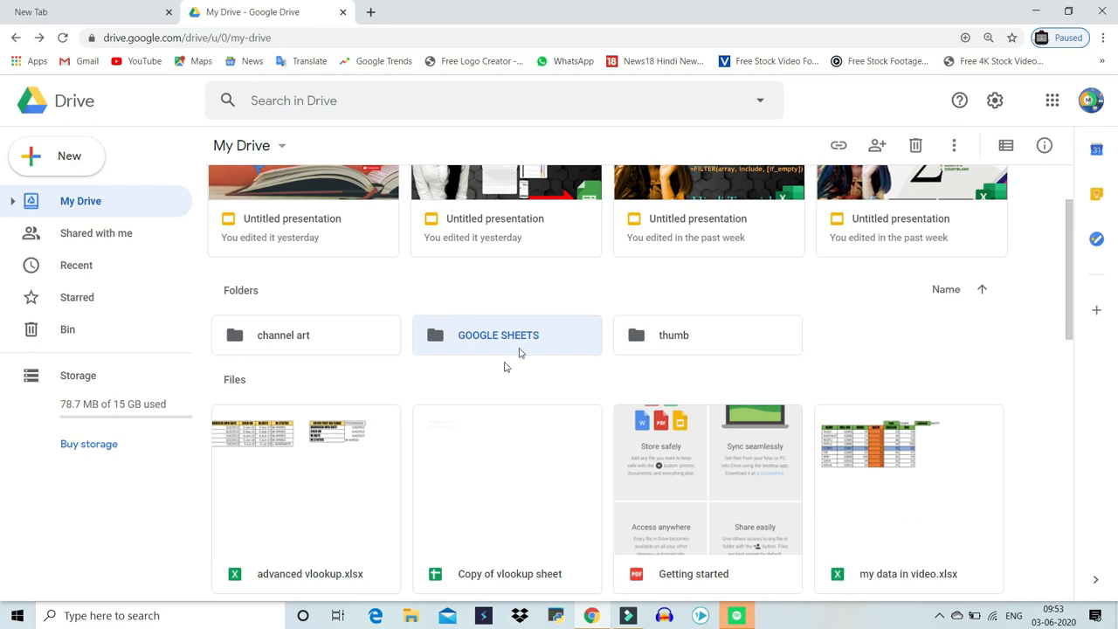
Open the GOOGLE SHEETS folder
left_click(550, 376)
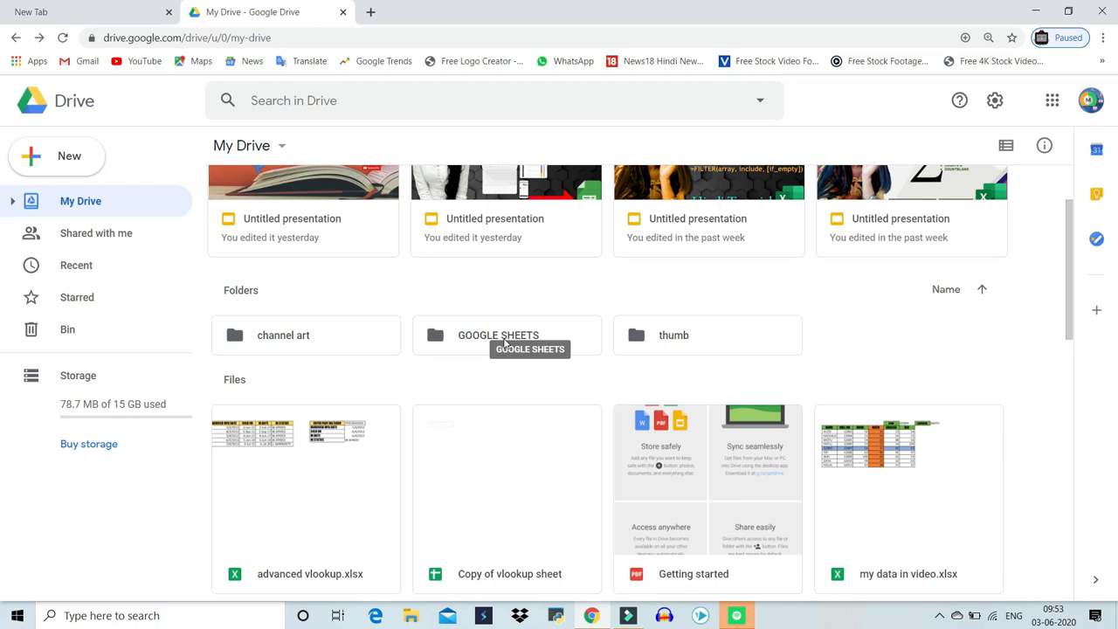
scroll(504, 342, "up", 2)
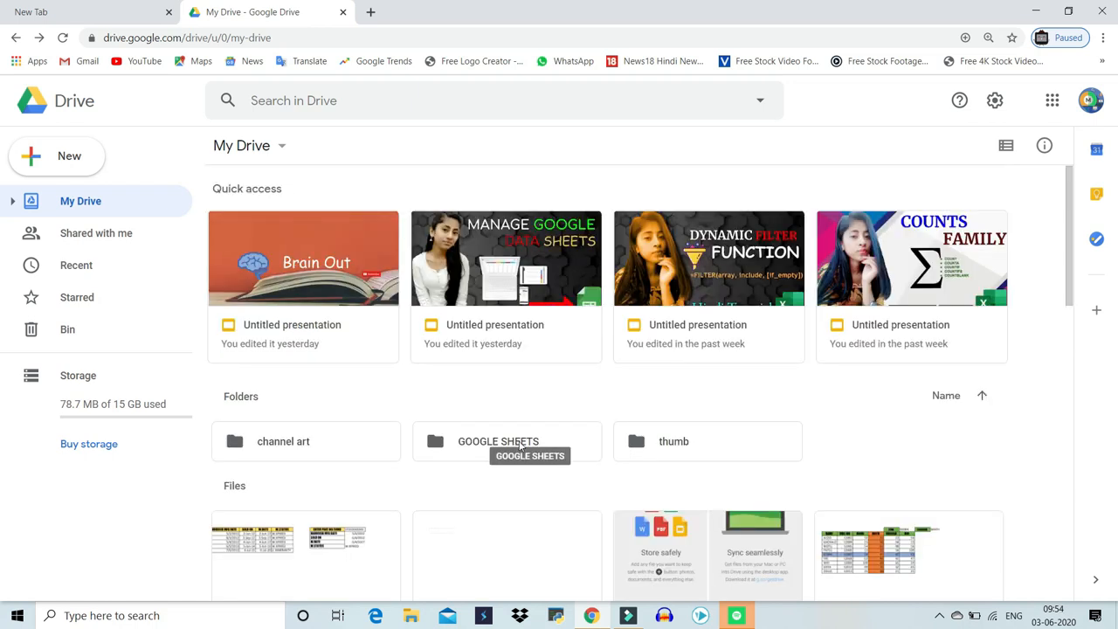
left_click(521, 443)
double_click(520, 444)
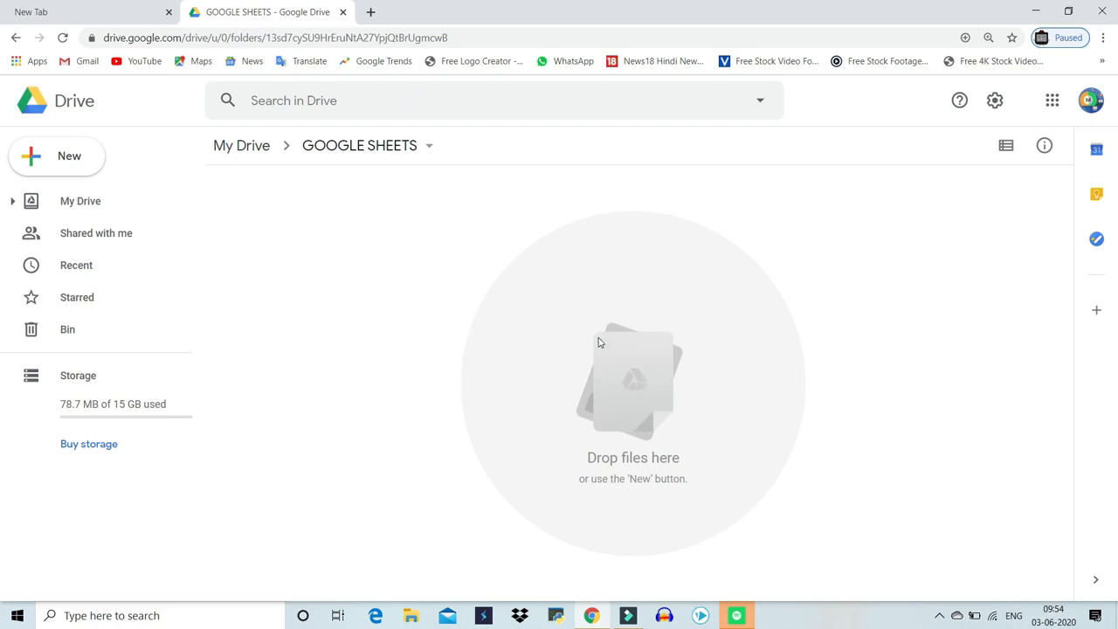
Create a new Google Sheets spreadsheet inside the folder and rename it GOOGLE DATA 1
right_click(426, 306)
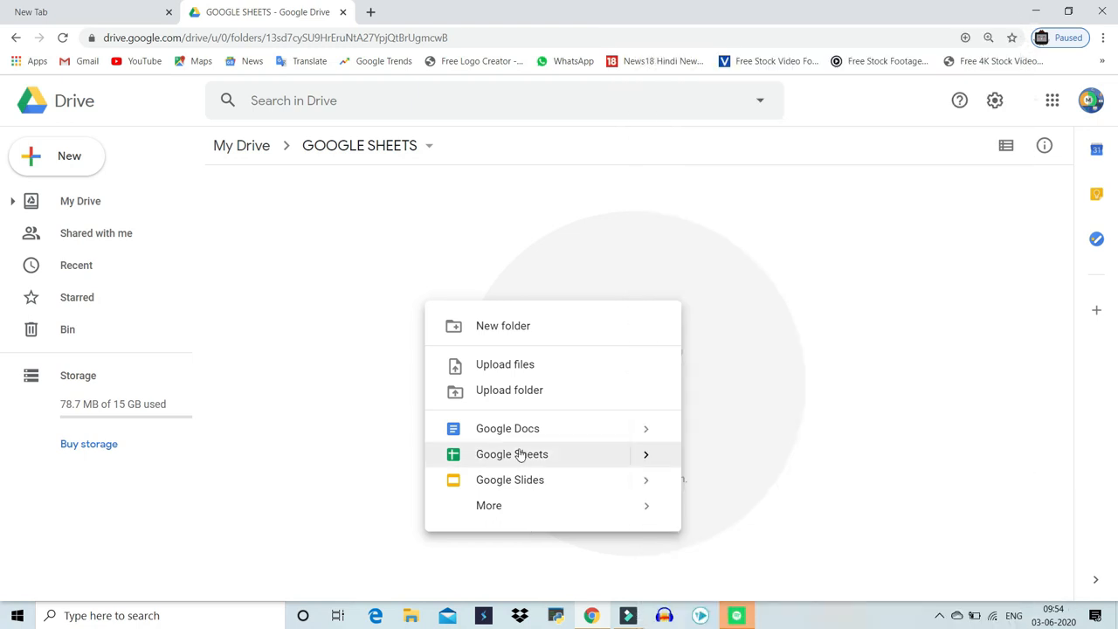
left_click(520, 454)
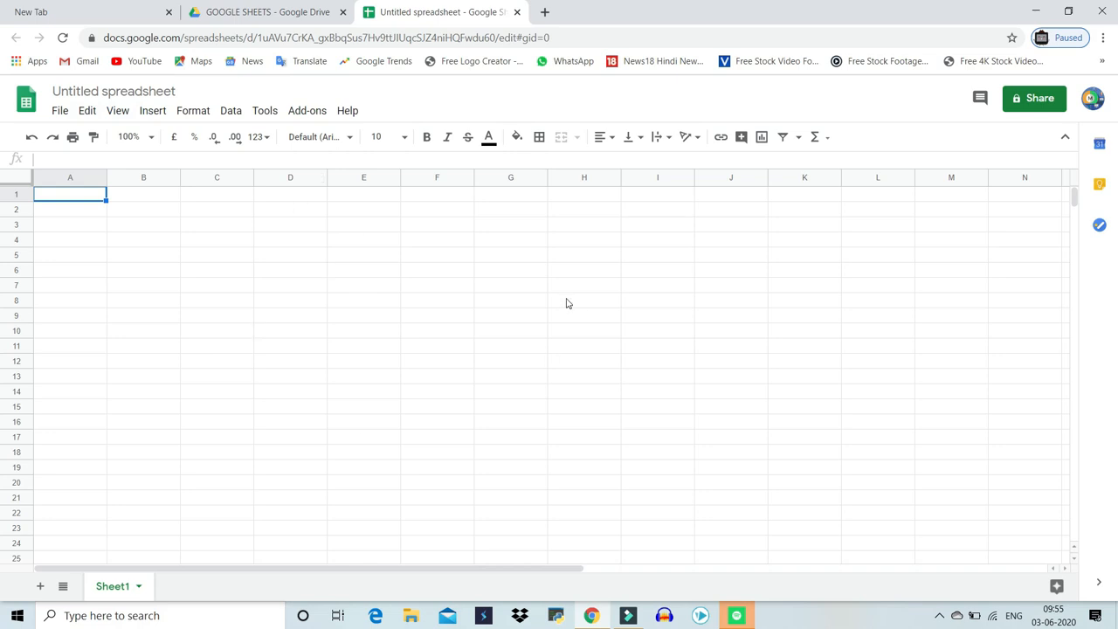
left_click(159, 92)
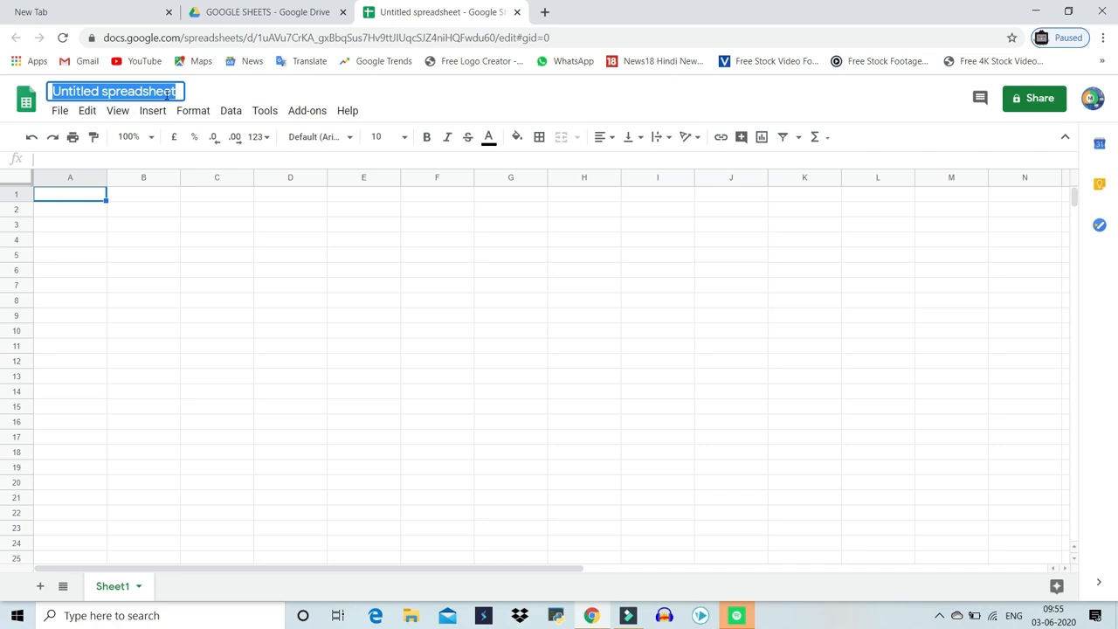
type("GOOG")
key("BackSpace")
key("BackSpace")
key("BackSpace")
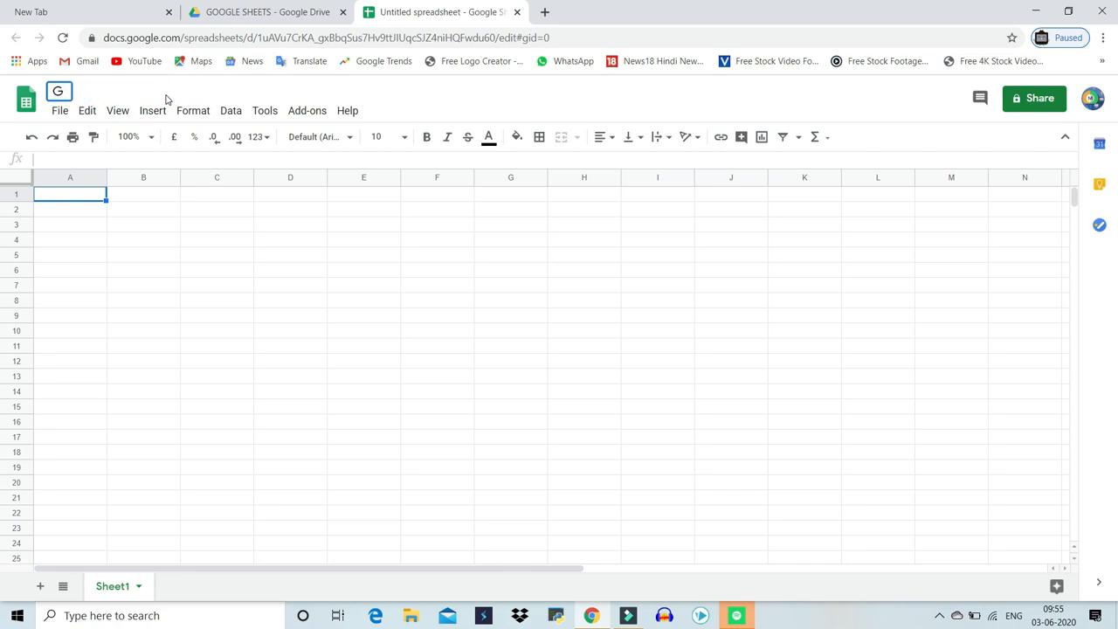
type("OOGLE D")
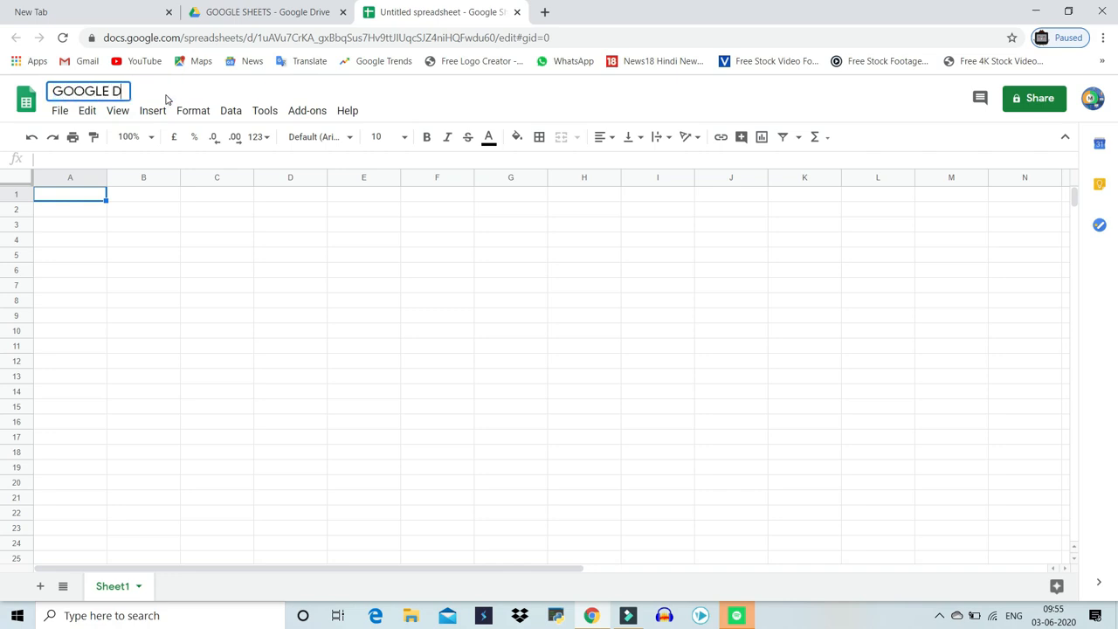
type("ATA 1")
key("Return")
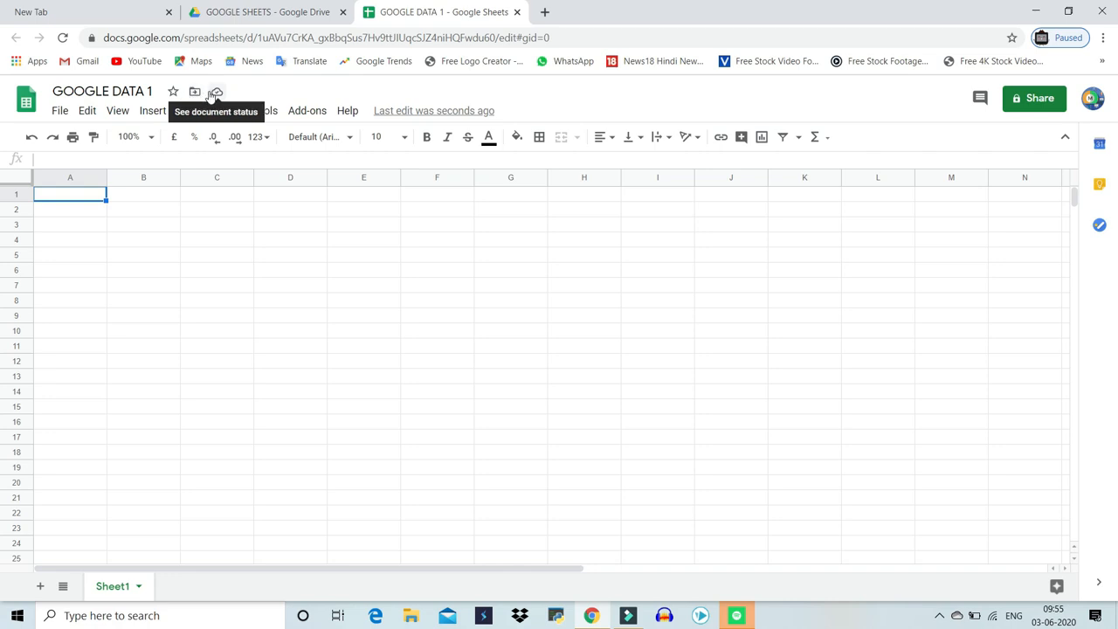
Check the spreadsheet's save status and its Drive location in the Move panel, then close the panel
left_click(216, 93)
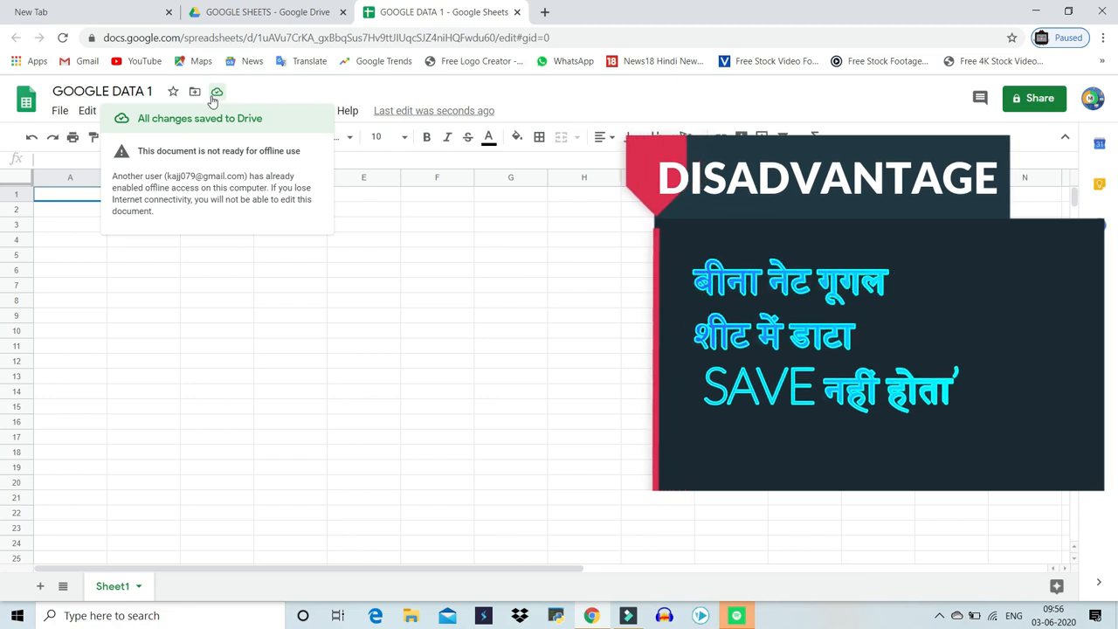
left_click(130, 320)
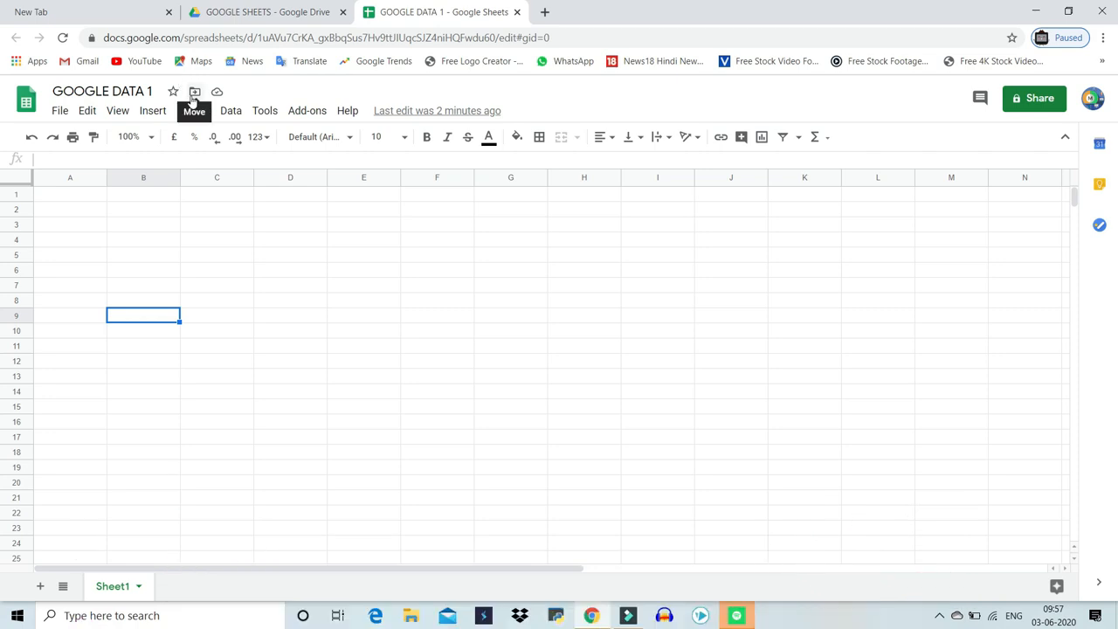
left_click(194, 94)
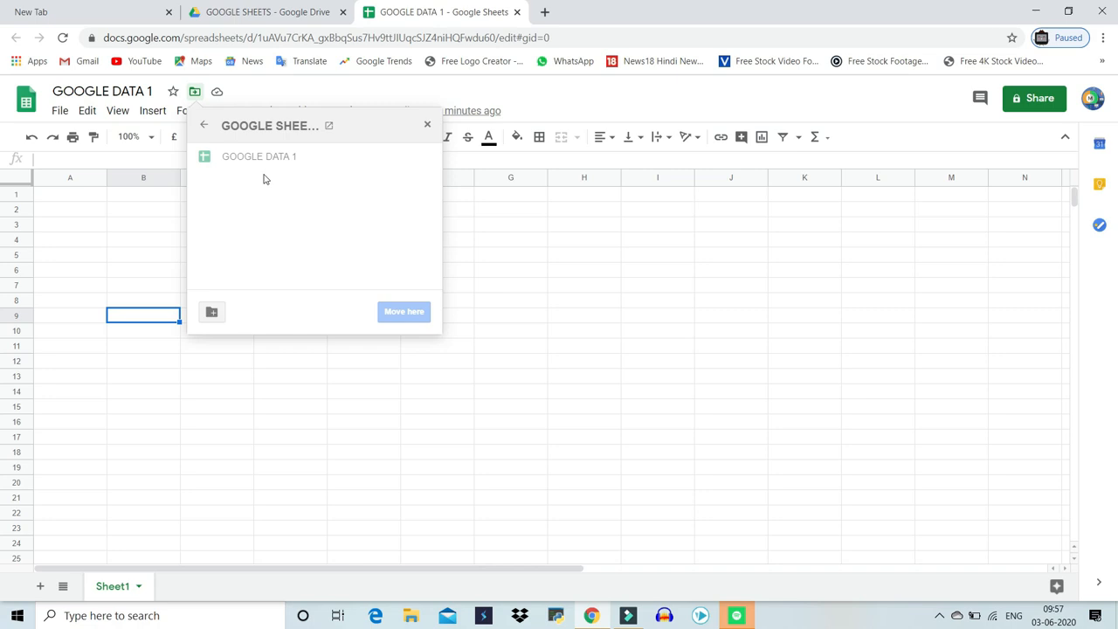
left_click(207, 129)
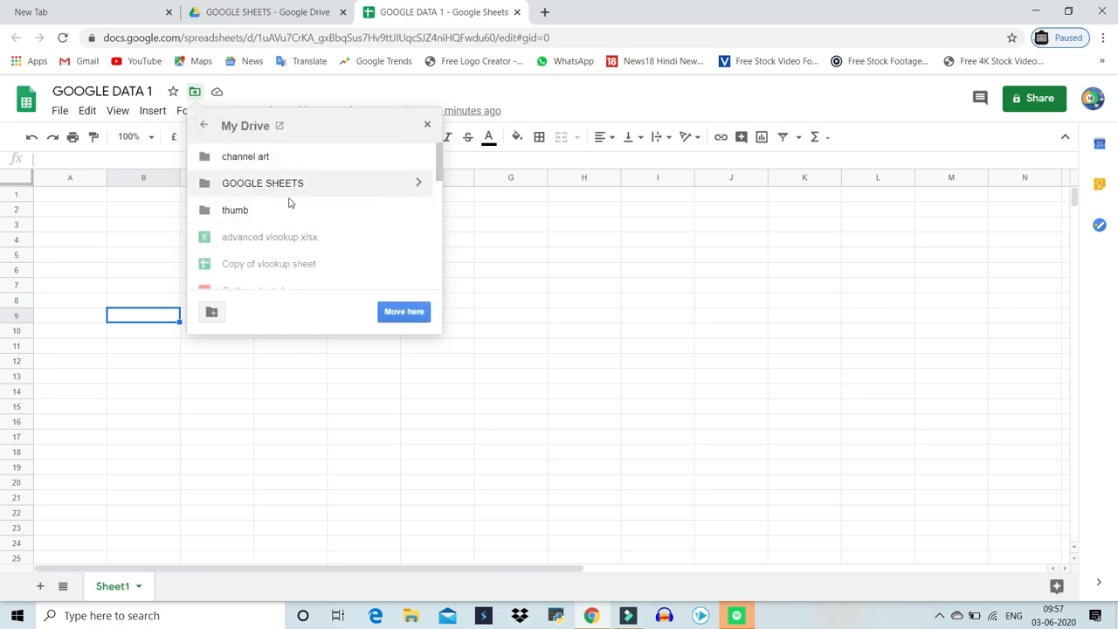
scroll(289, 214, "down", 5)
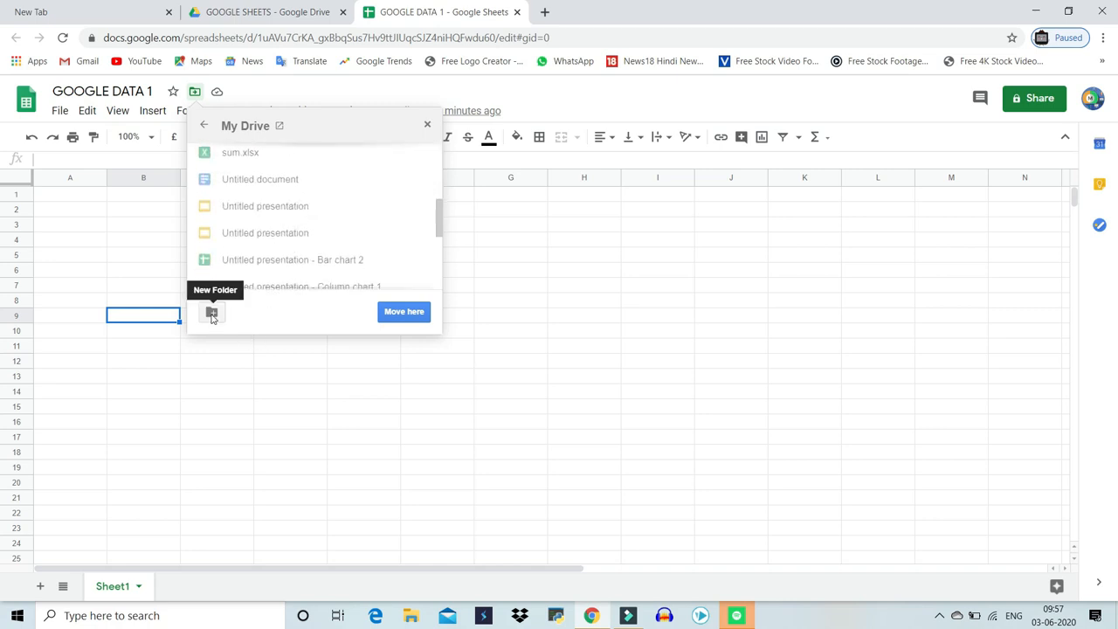
left_click(427, 124)
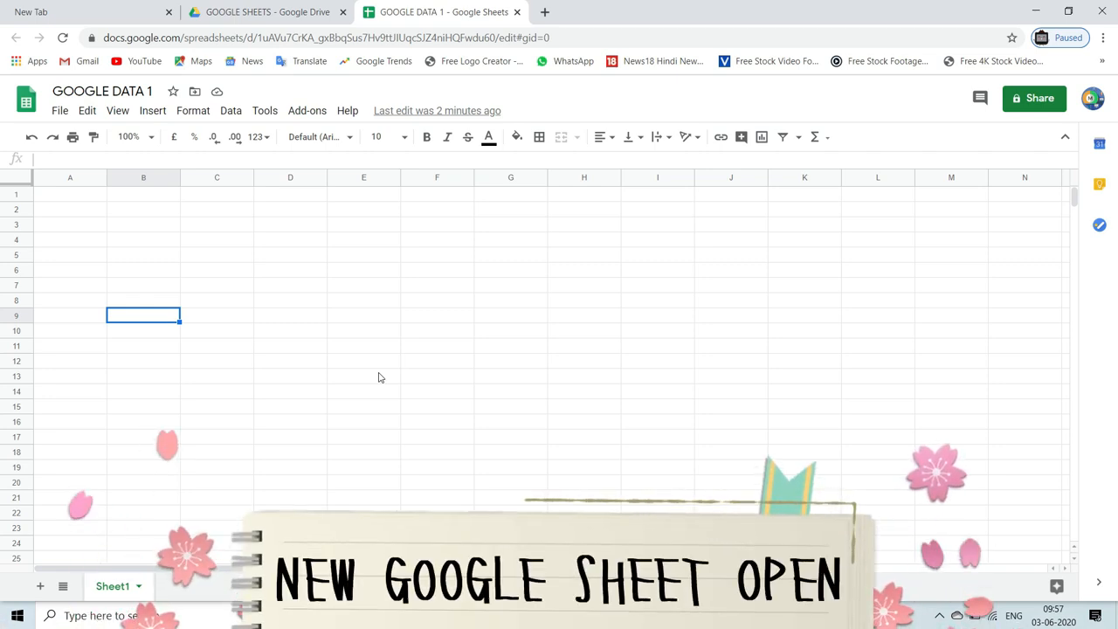
Create another new spreadsheet from the File menu and close its tab
left_click(59, 110)
mouse_move(87, 111)
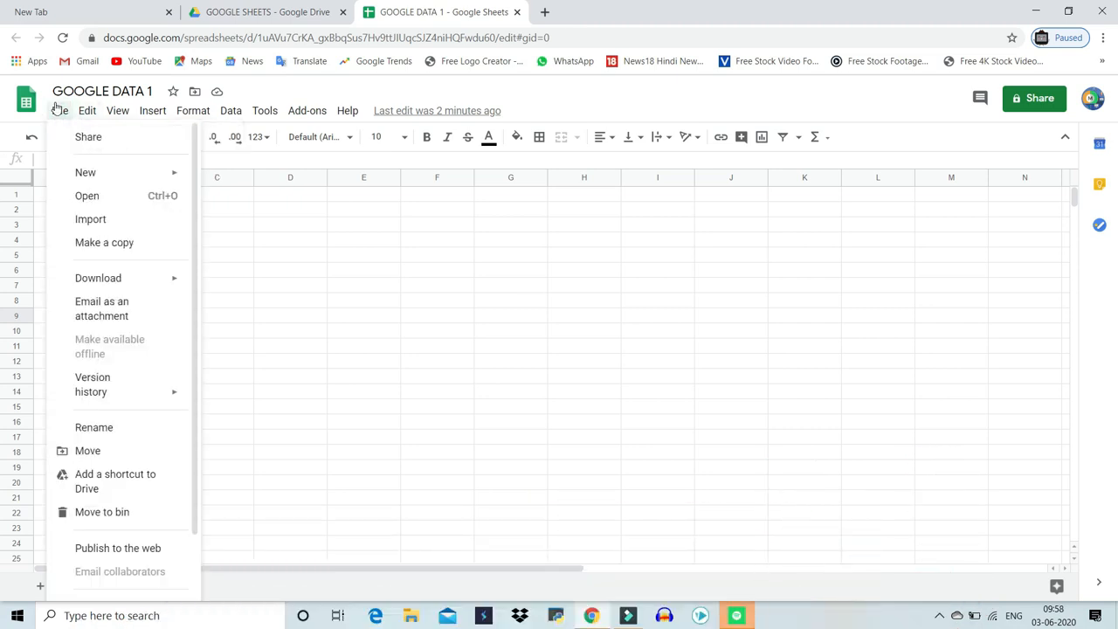
mouse_move(105, 184)
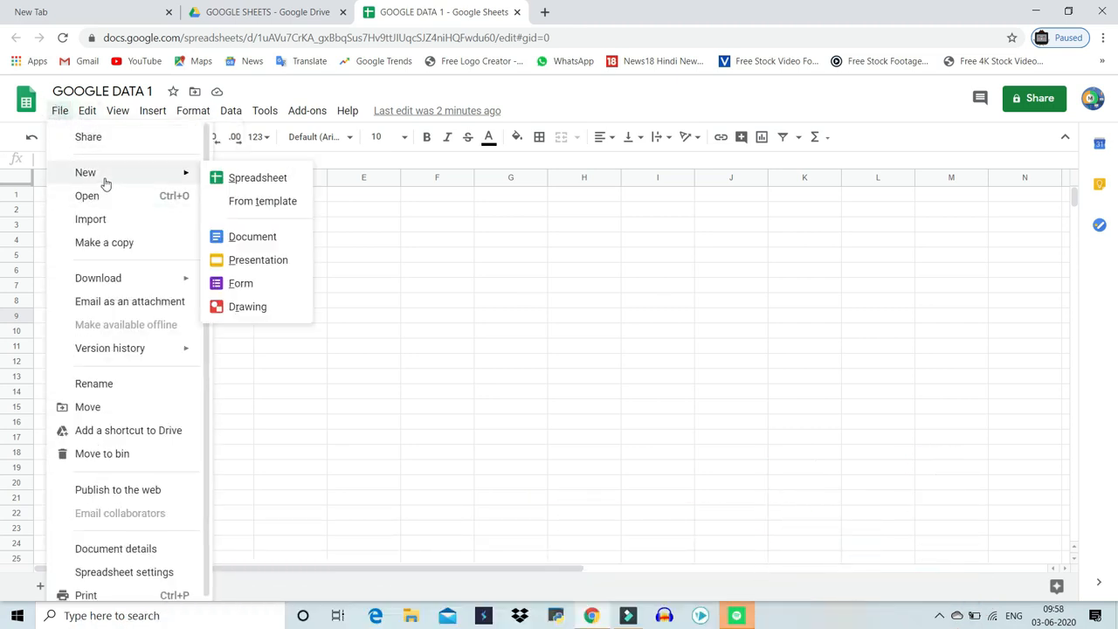
left_click(225, 178)
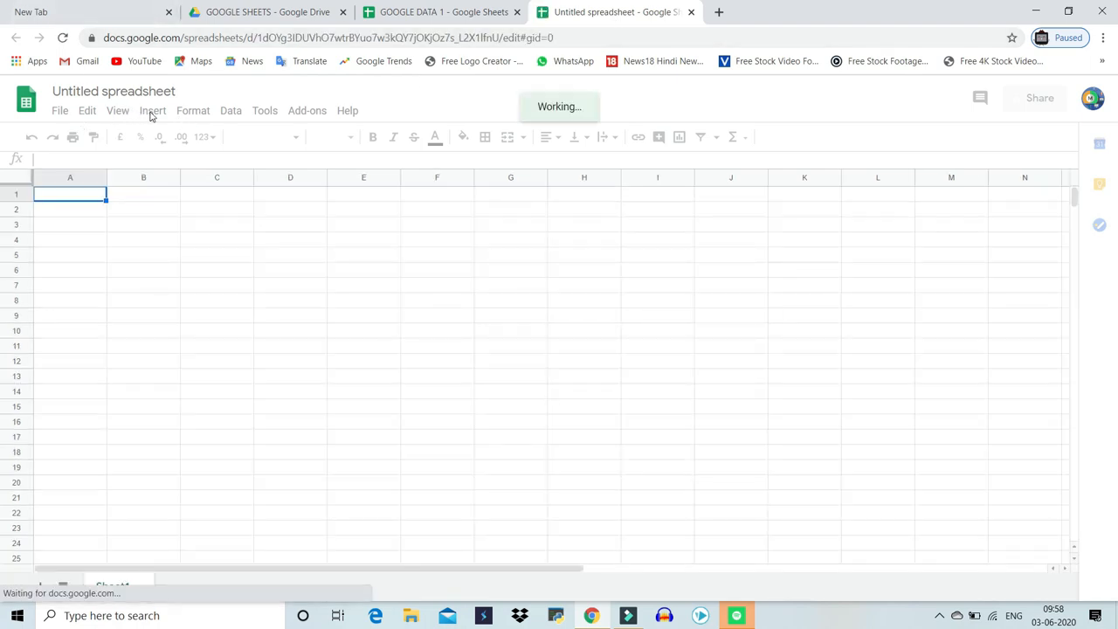
left_click(691, 11)
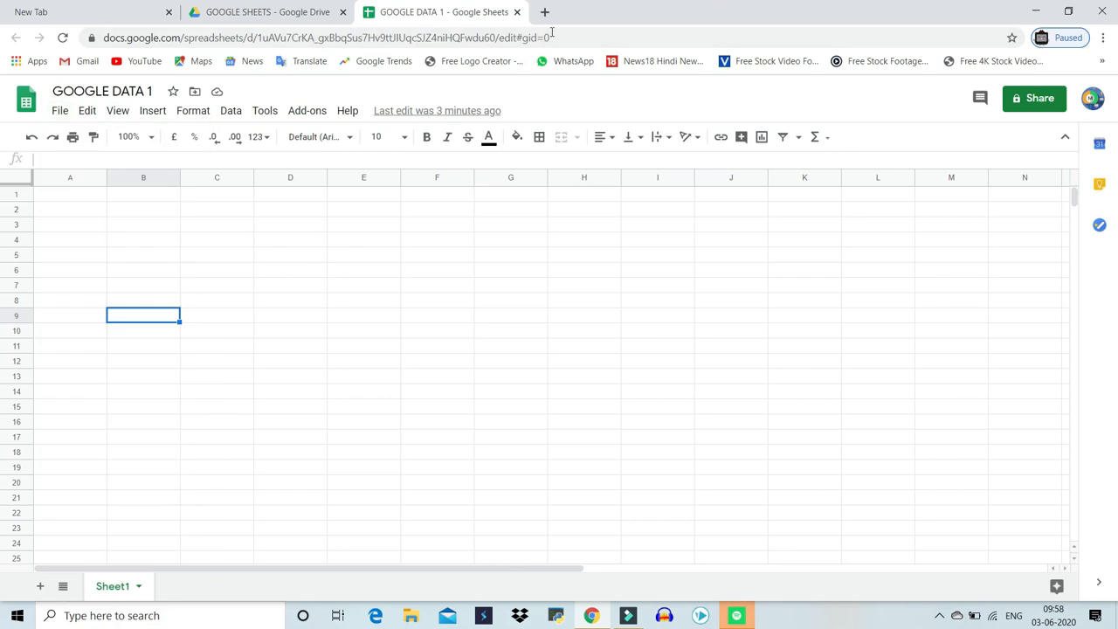
Open a new blank spreadsheet by entering SHEET.NEW in the address bar, then go back to GOOGLE DATA 1
left_click(557, 40)
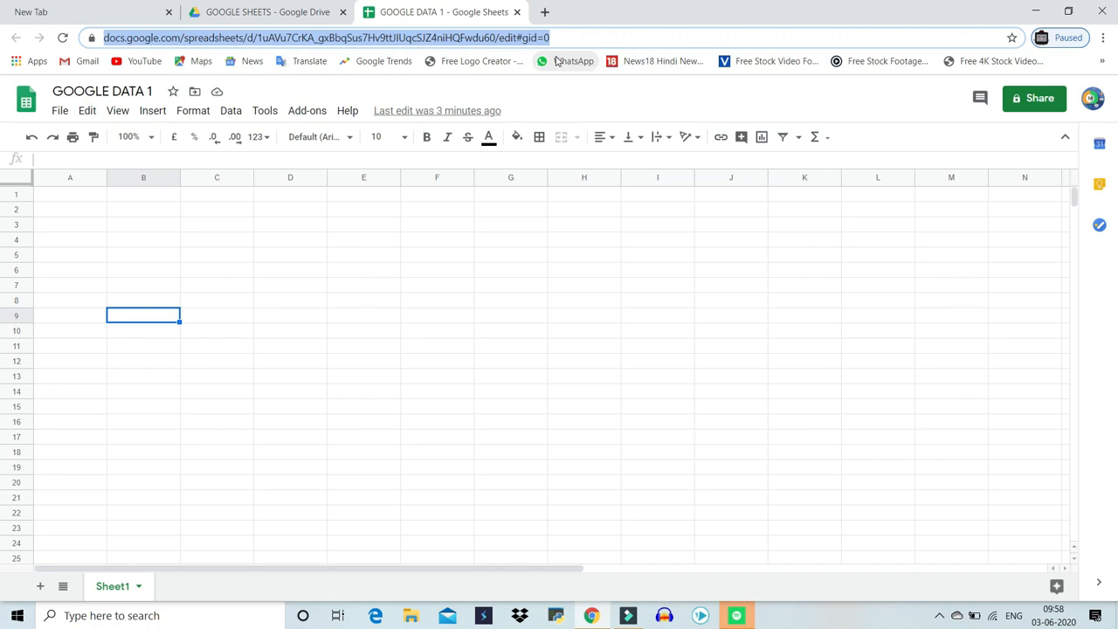
type("S")
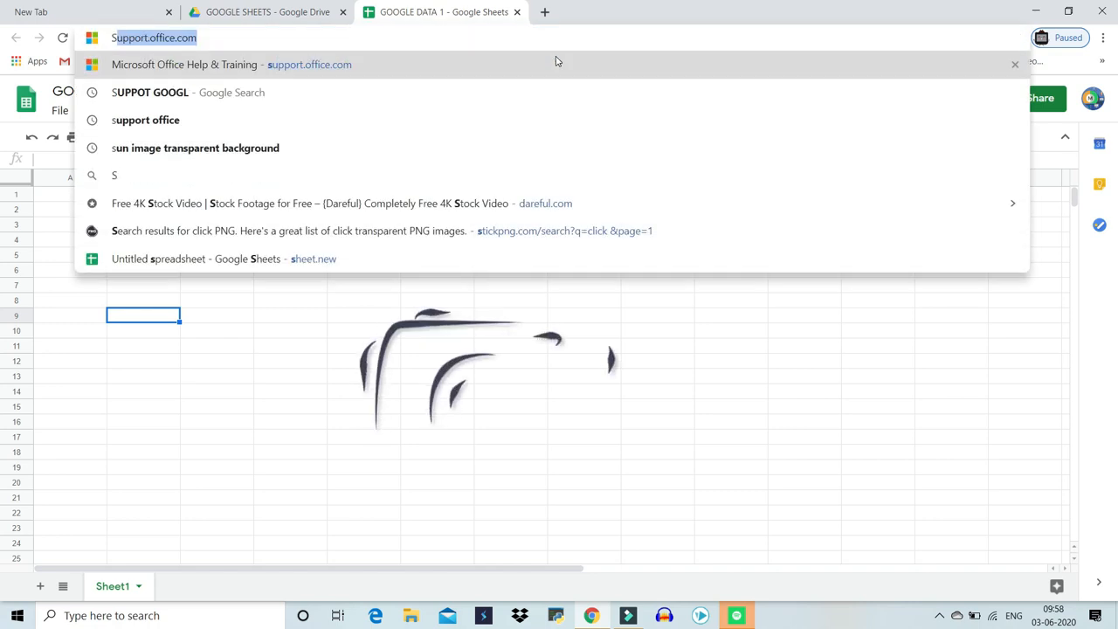
type("HEET.")
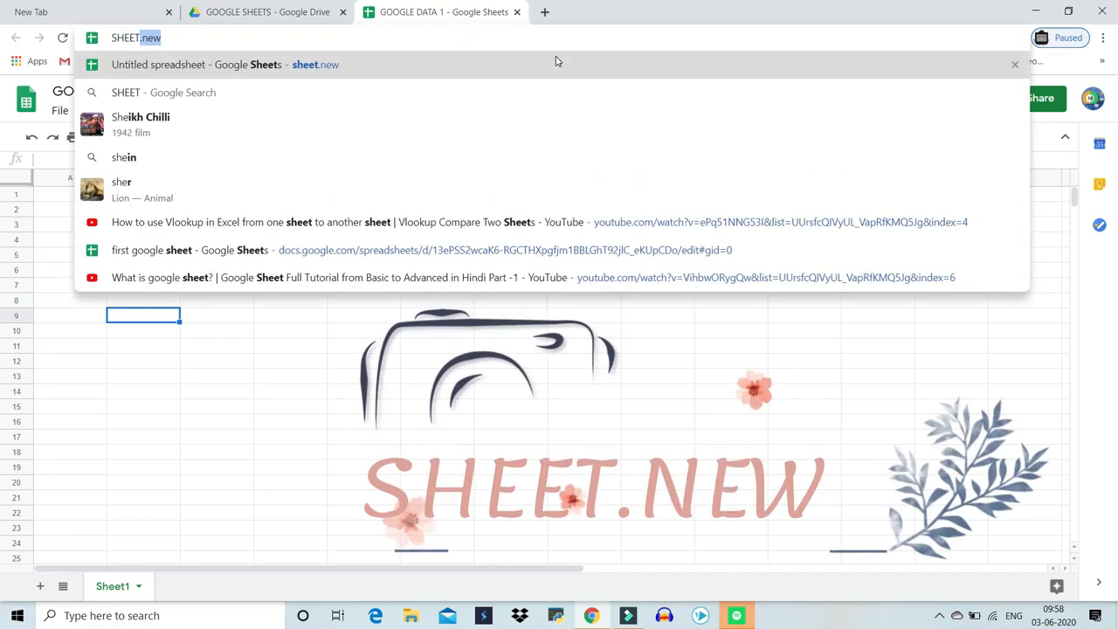
type("NEW")
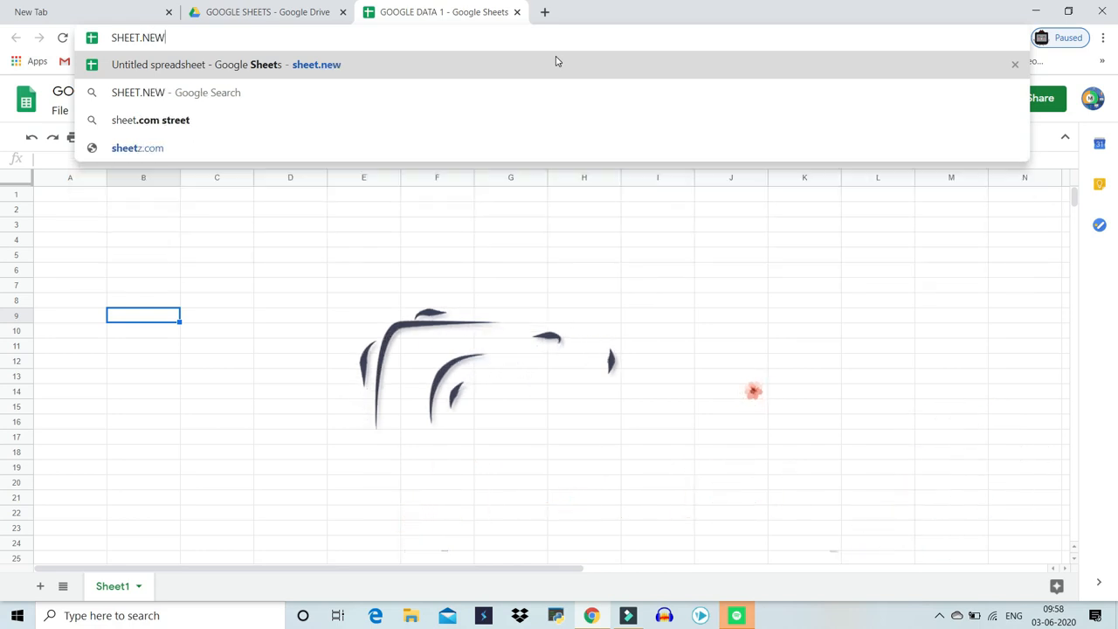
key("Return")
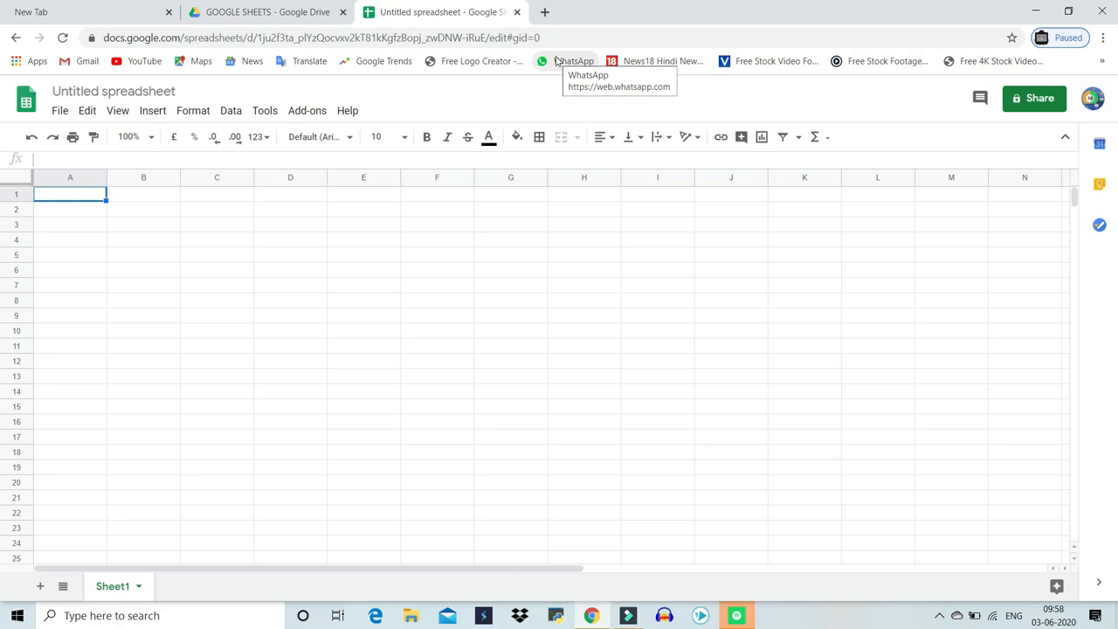
left_click(16, 37)
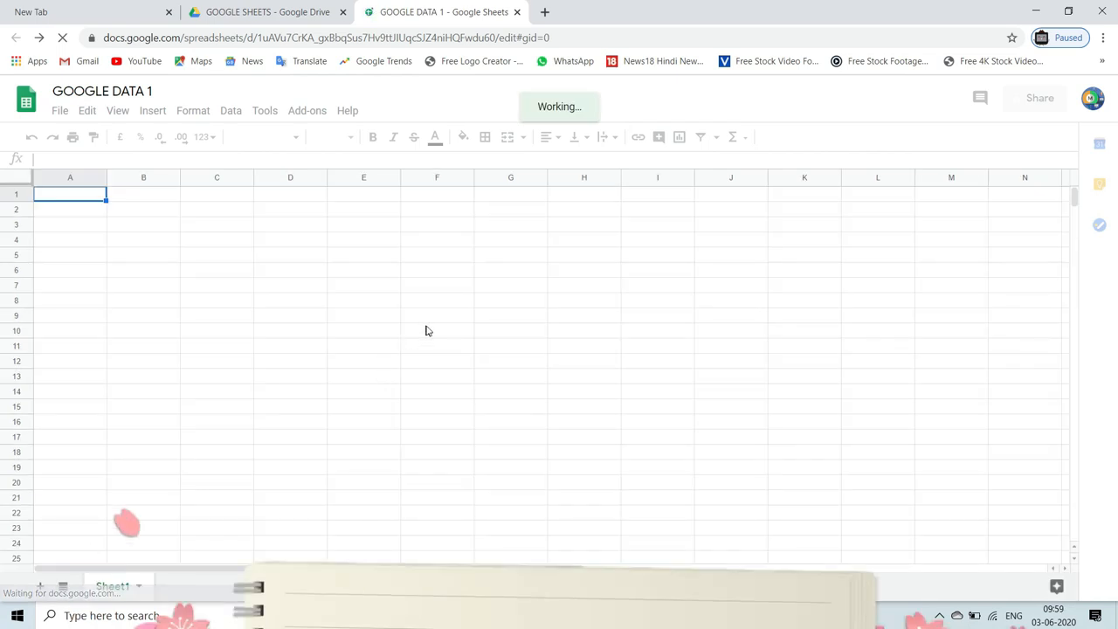
Set the sheet zoom to 150%, then return it to 100%
left_click(531, 316)
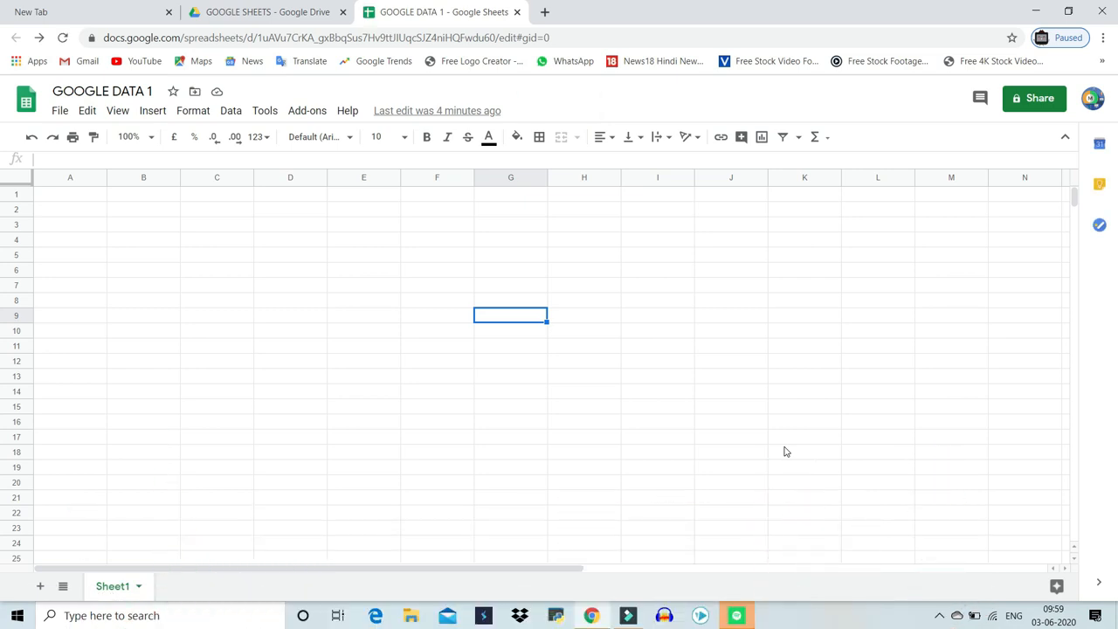
left_click(131, 136)
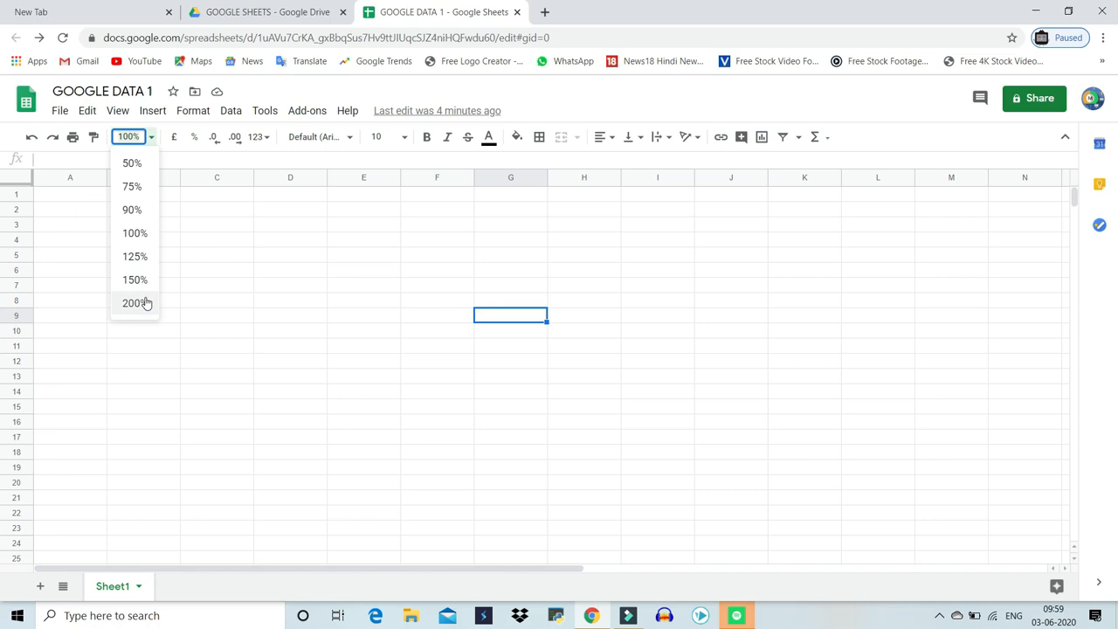
left_click(219, 322)
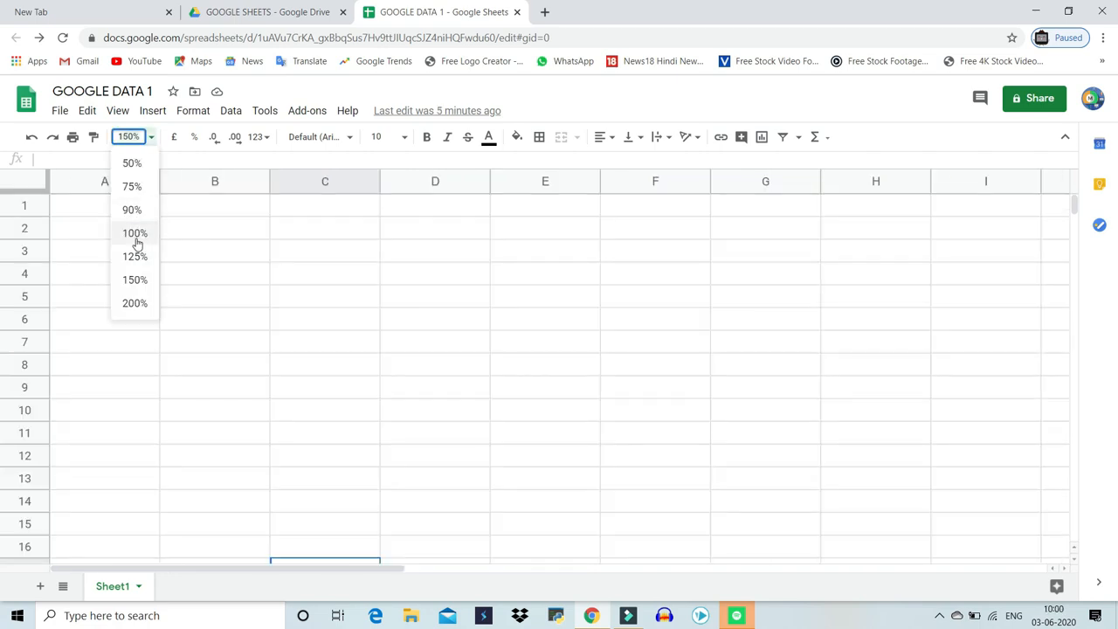
left_click(135, 242)
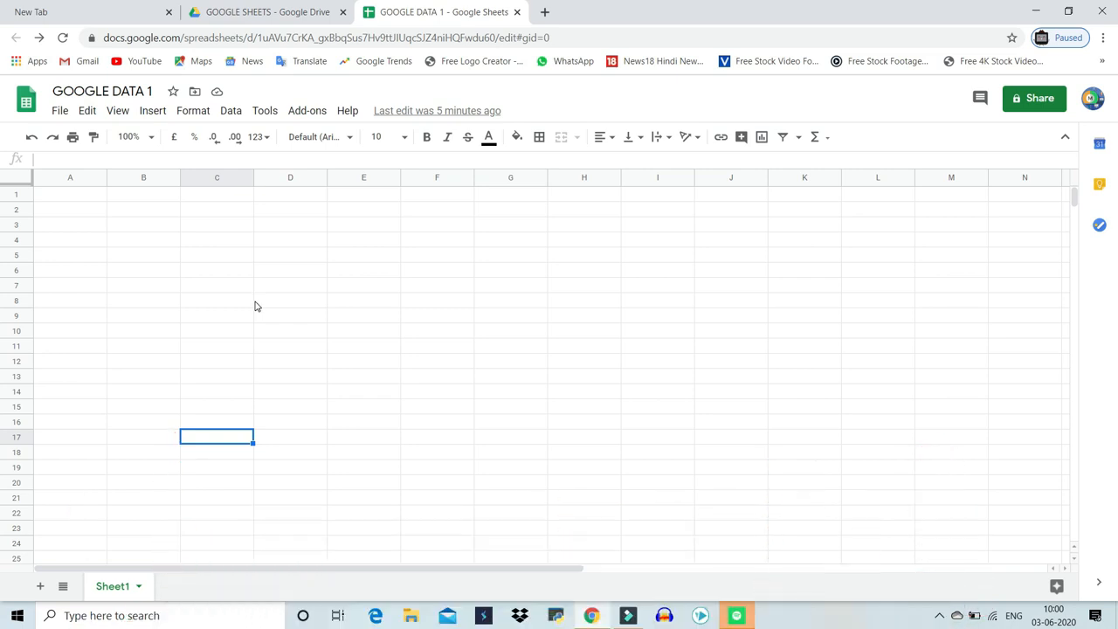
Add two new sheets to the spreadsheet
left_click(39, 586)
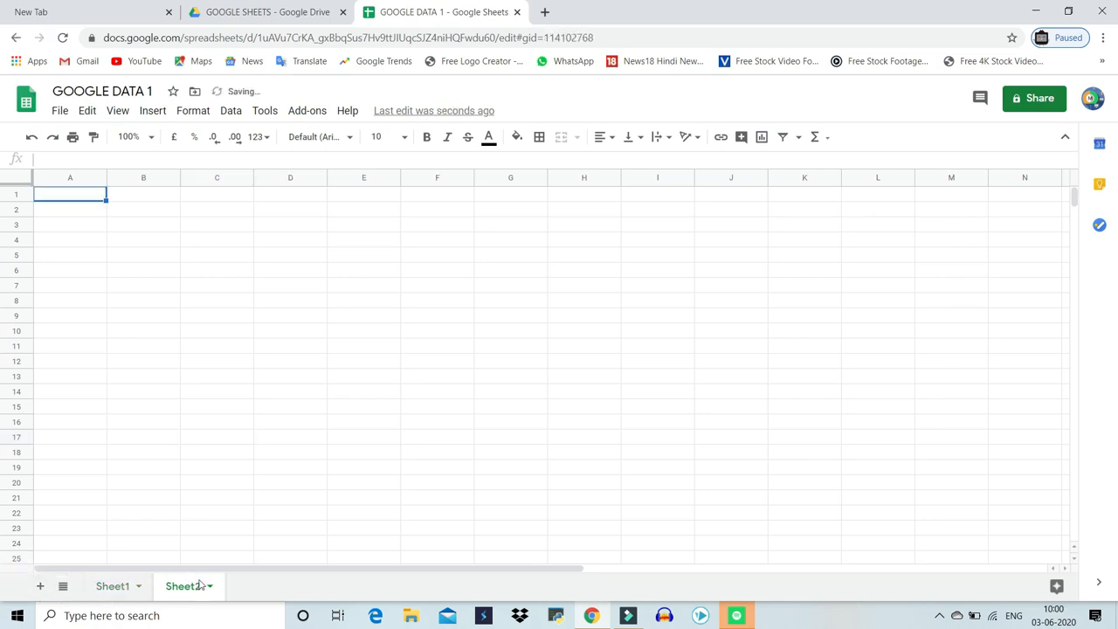
left_click(40, 587)
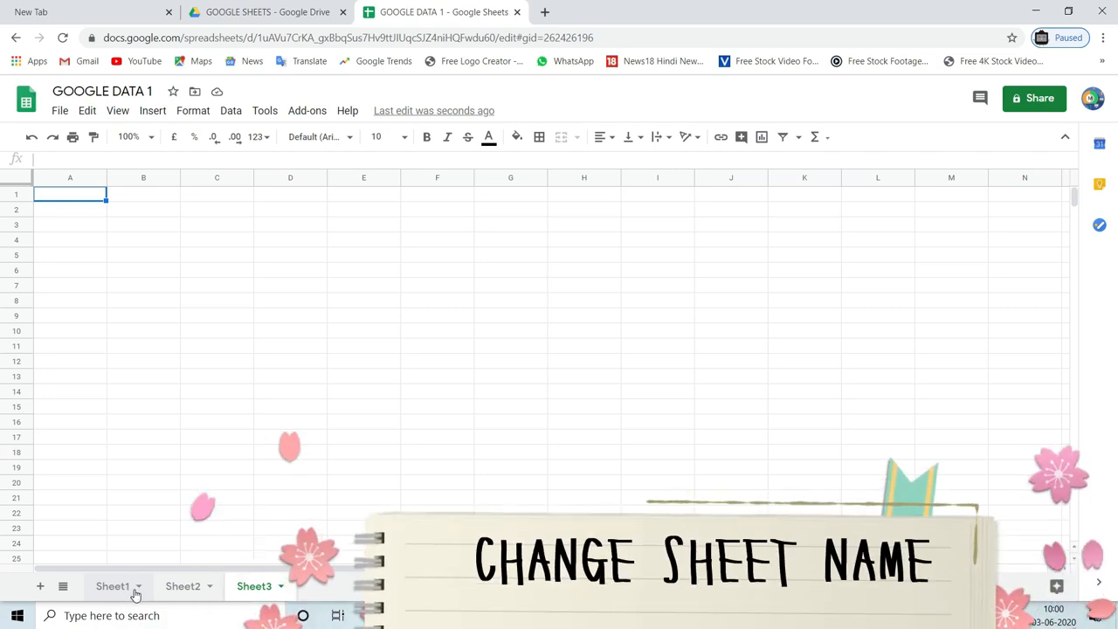
Rename the first sheet as DATA 1
left_click(137, 587)
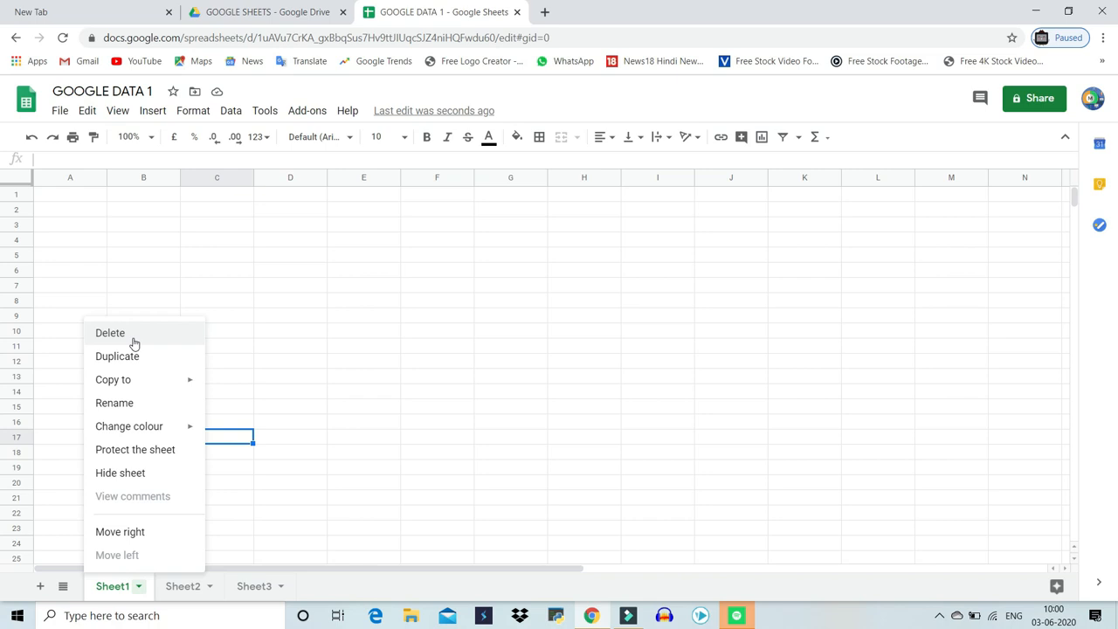
left_click(151, 411)
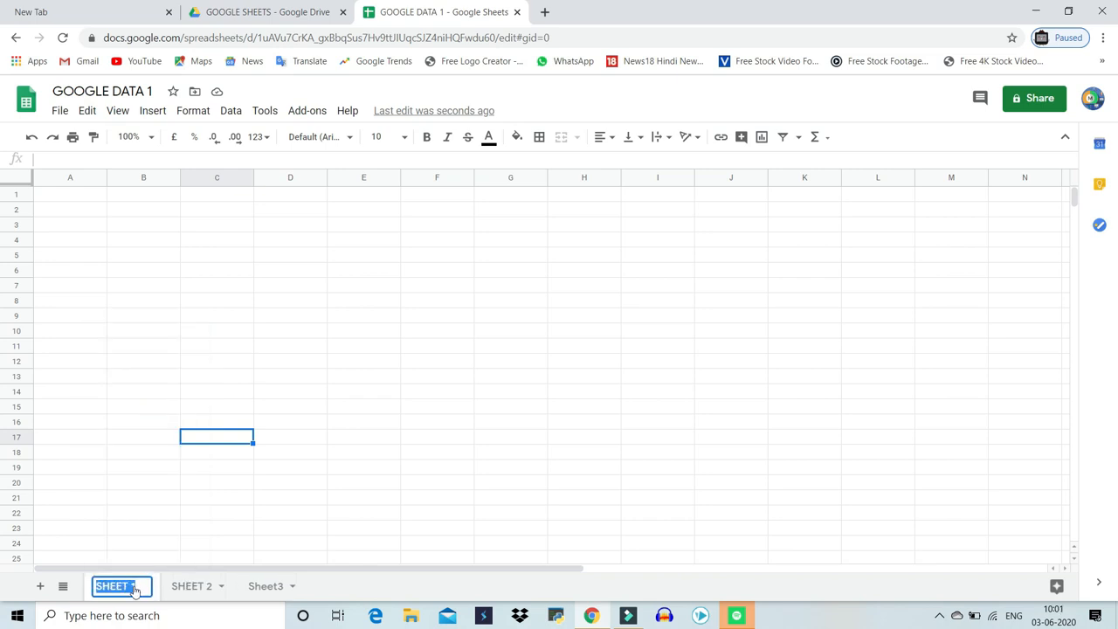
type("DATA 1")
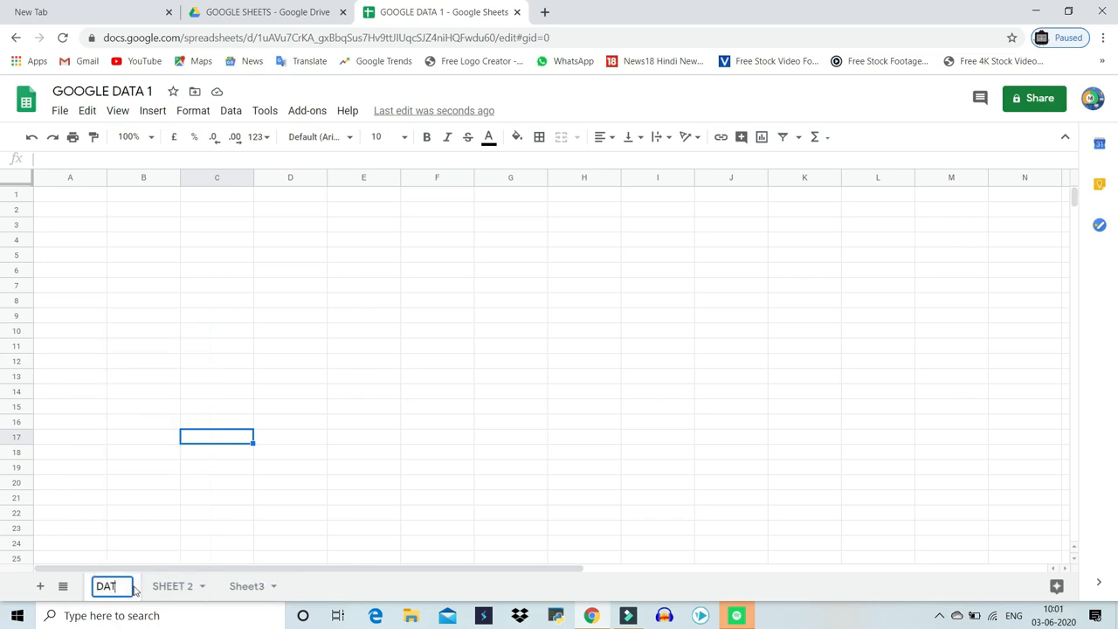
key("Return")
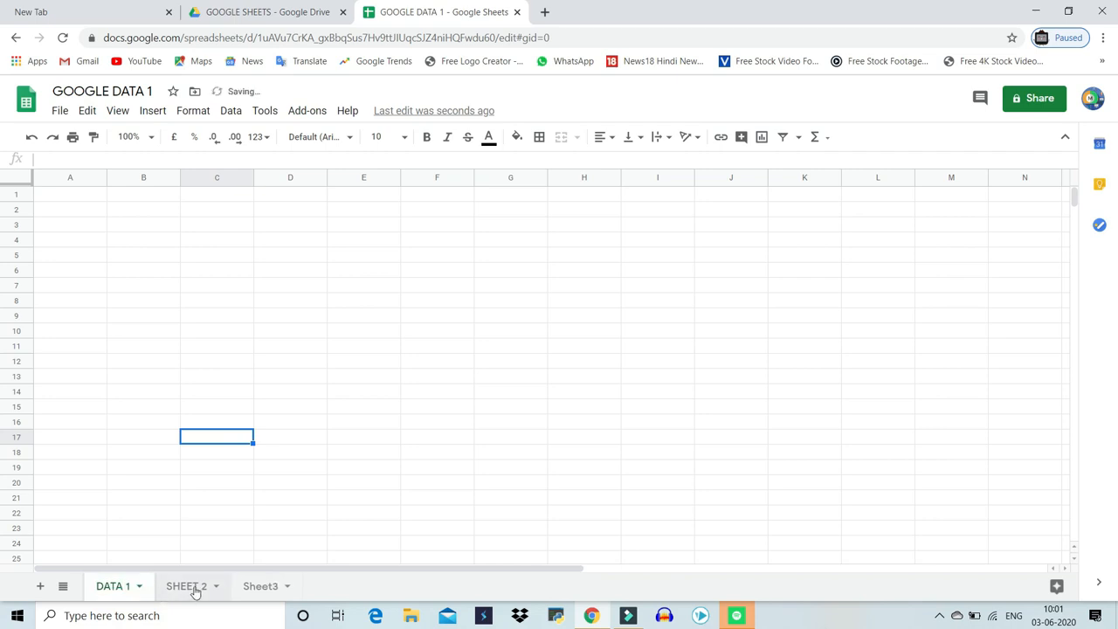
Rename the second sheet SHEET 2 as DATA 2
left_click(196, 592)
right_click(204, 594)
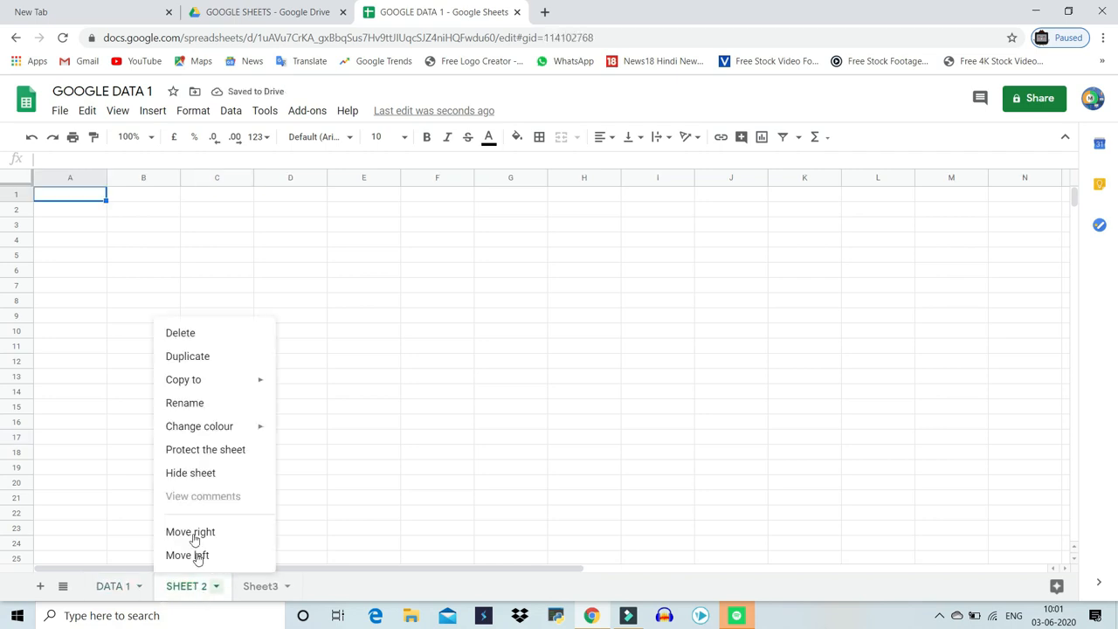
left_click(189, 402)
type("DATA 2")
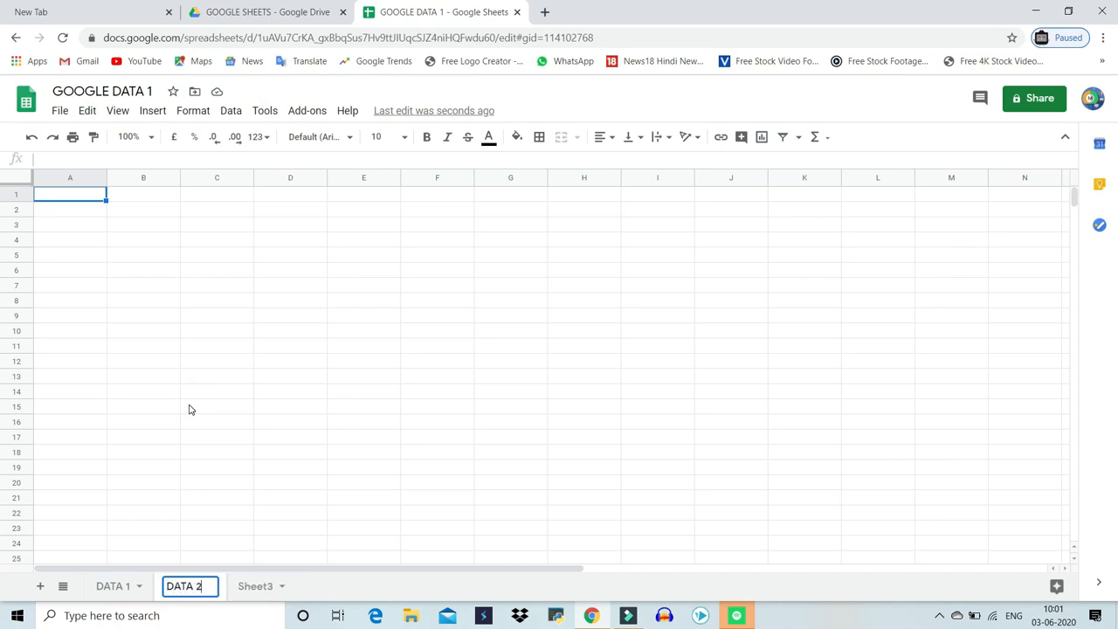
key("Return")
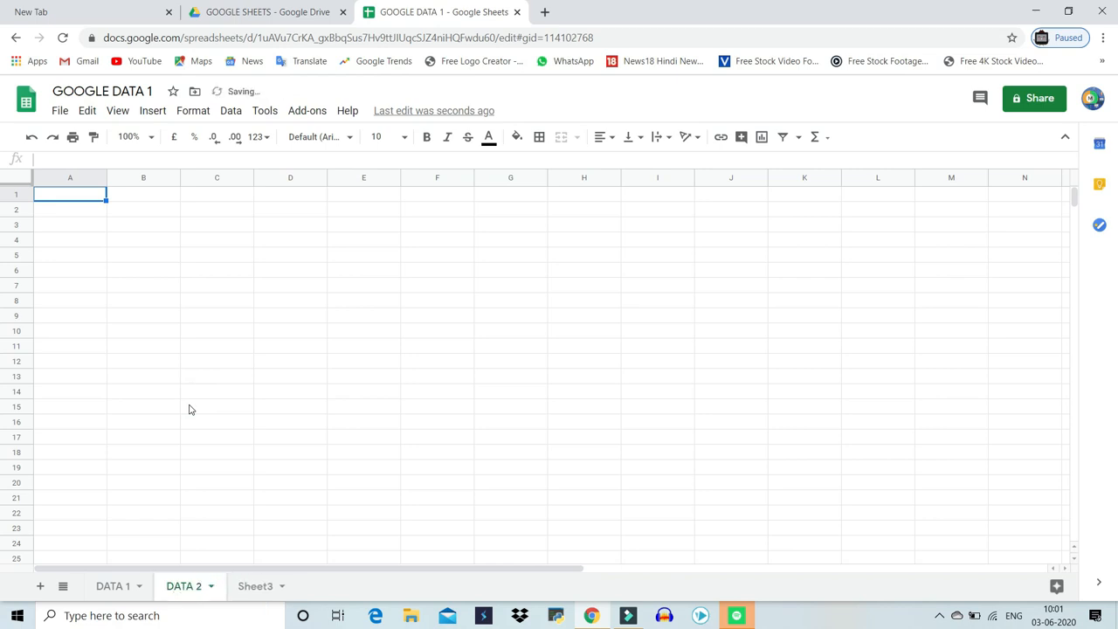
Change the DATA 1 sheet tab colour to green
left_click(217, 503)
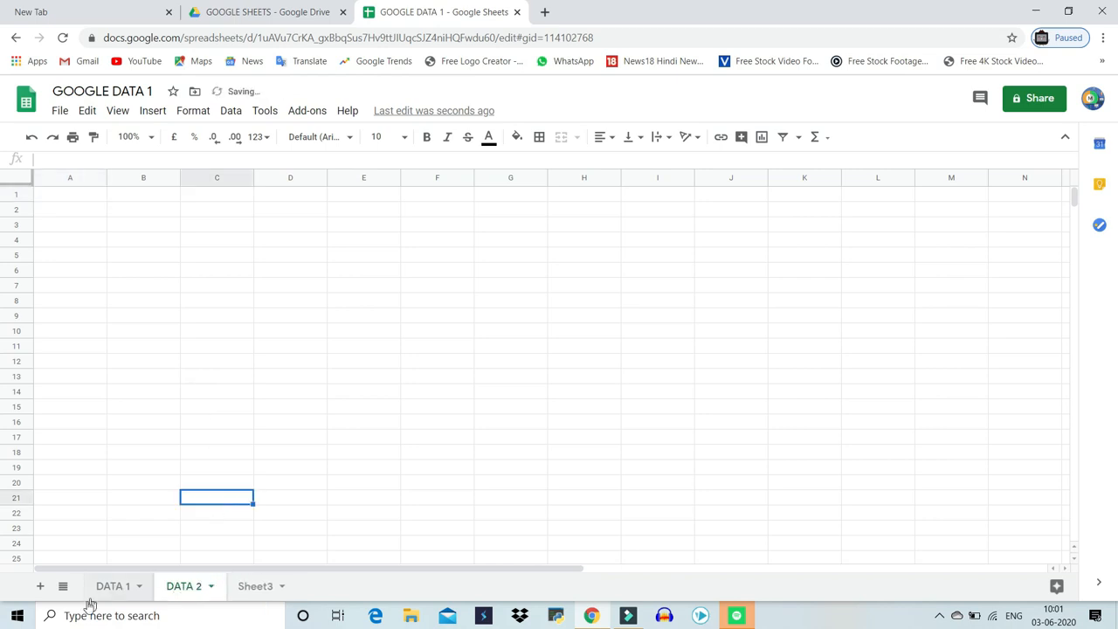
left_click(136, 590)
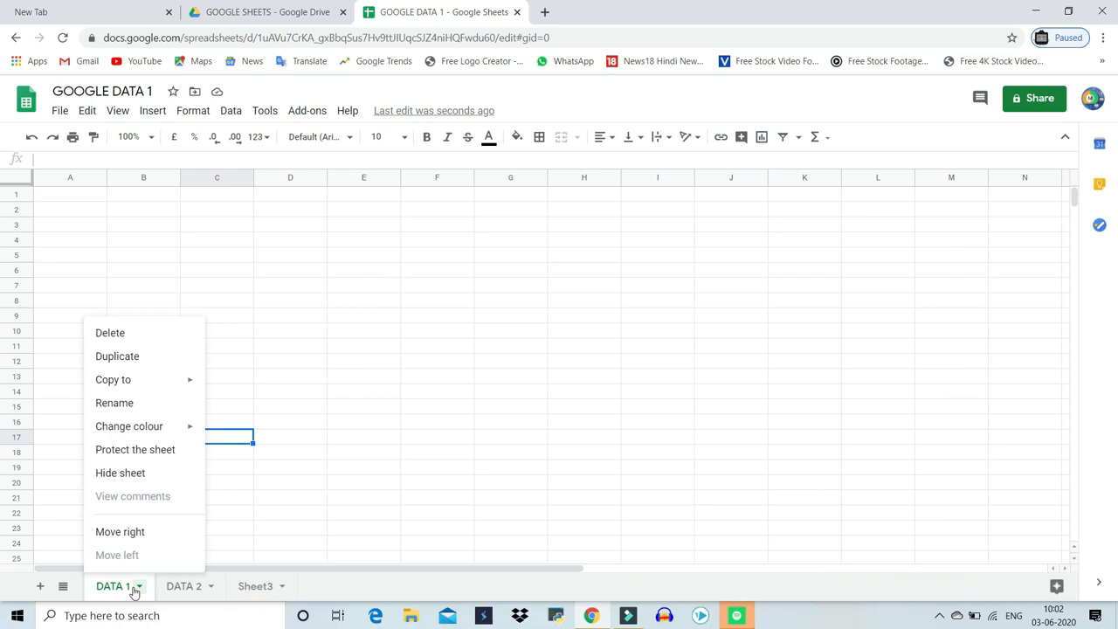
mouse_move(118, 433)
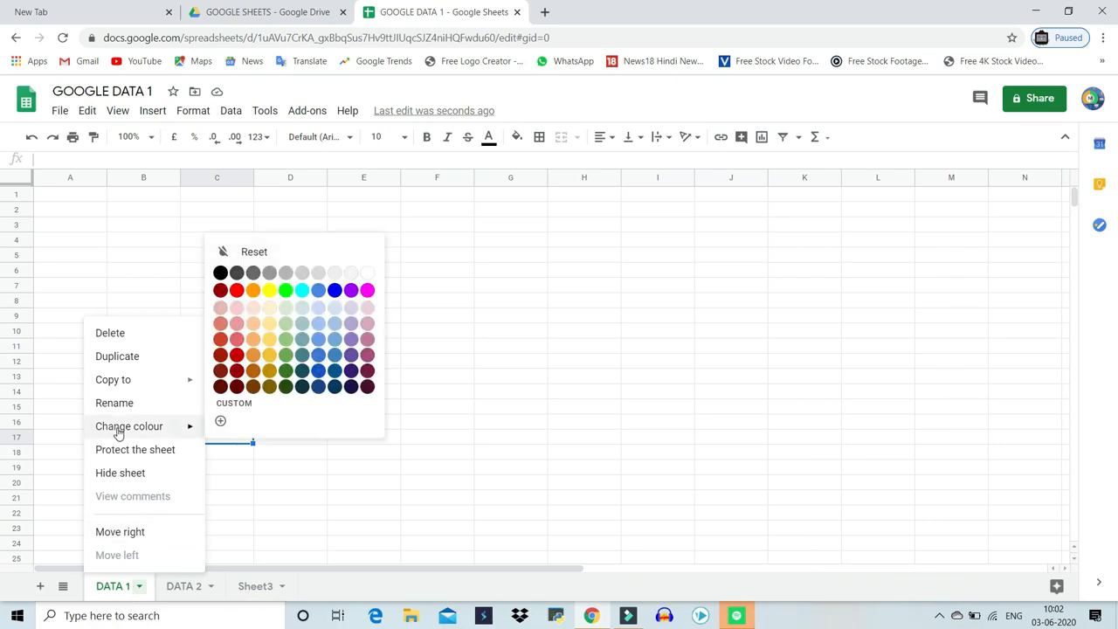
left_click(290, 289)
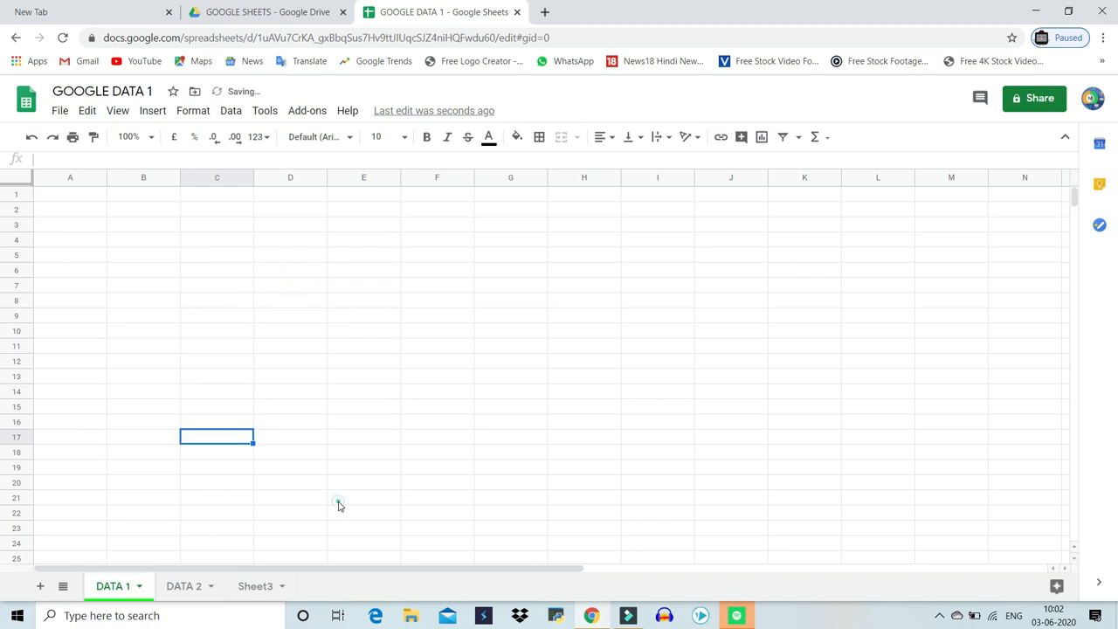
left_click(336, 500)
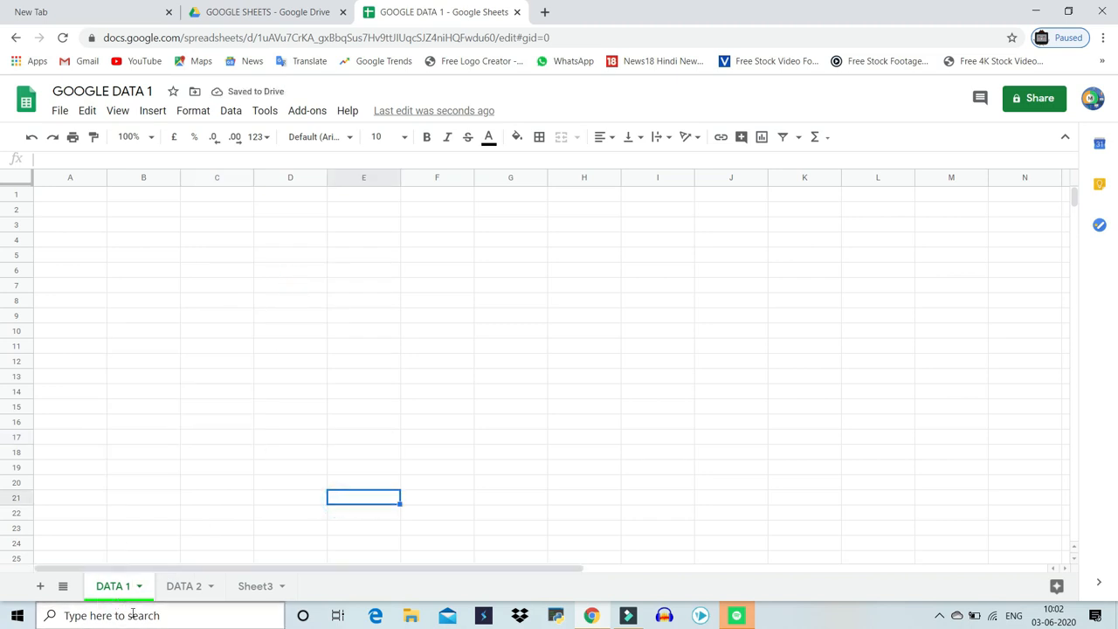
Change the DATA 2 sheet tab colour to magenta
right_click(182, 592)
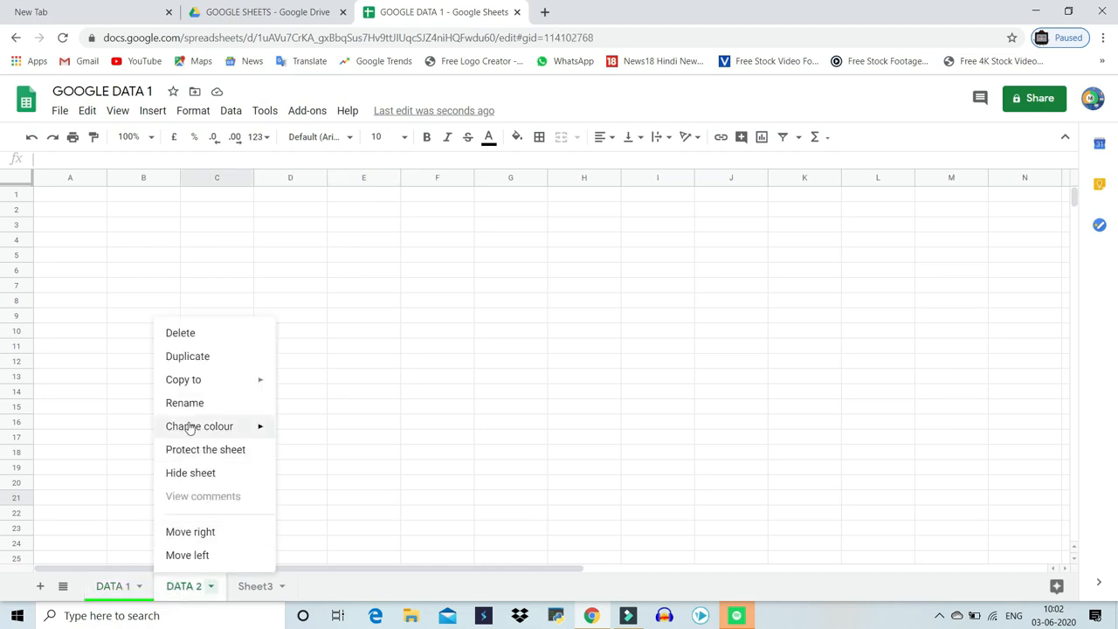
mouse_move(191, 430)
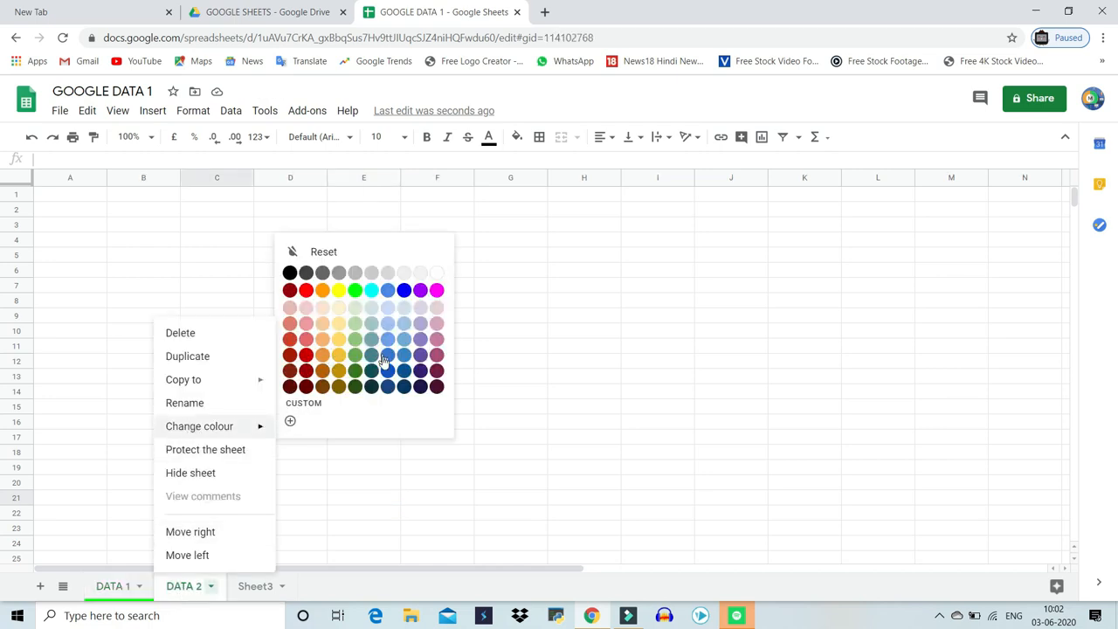
left_click(437, 290)
left_click(419, 425)
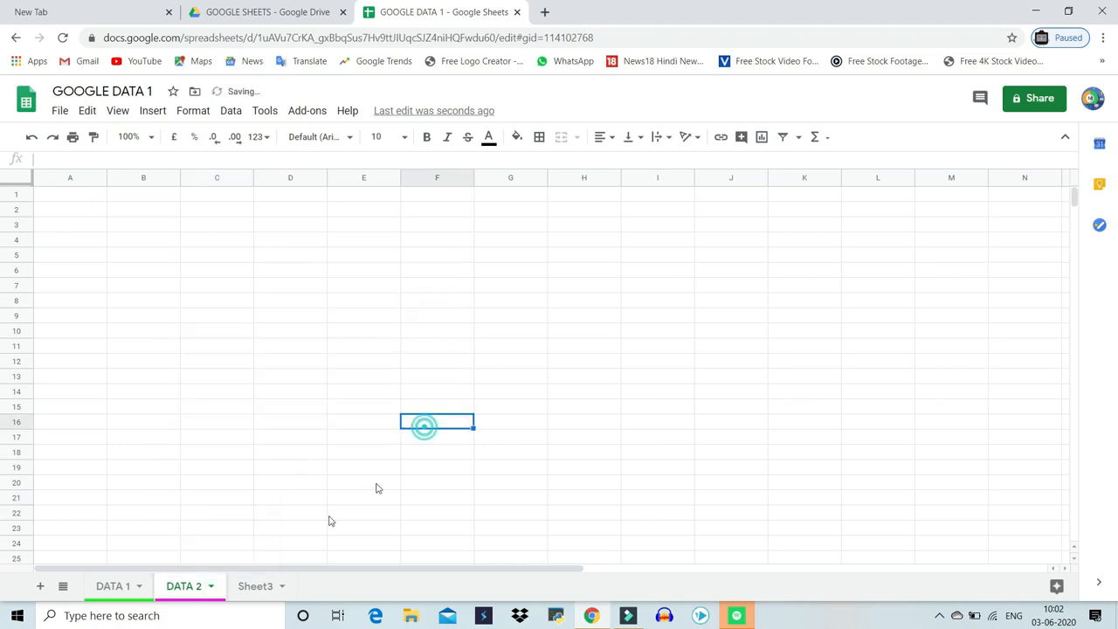
Switch to the DATA 1 sheet and hide it
left_click(59, 588)
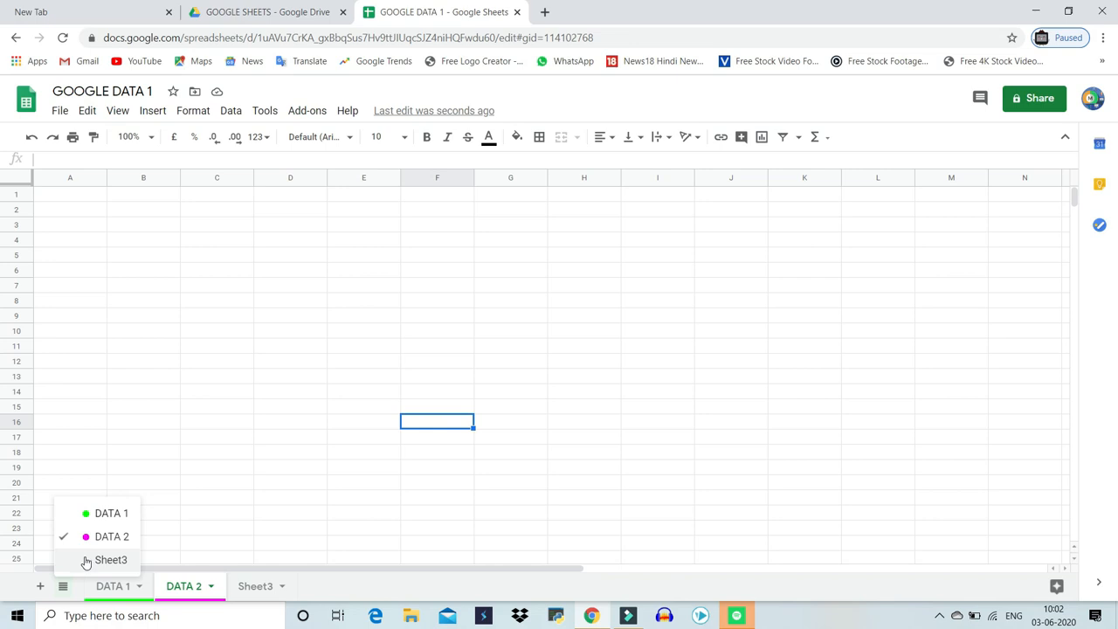
left_click(111, 513)
left_click(138, 586)
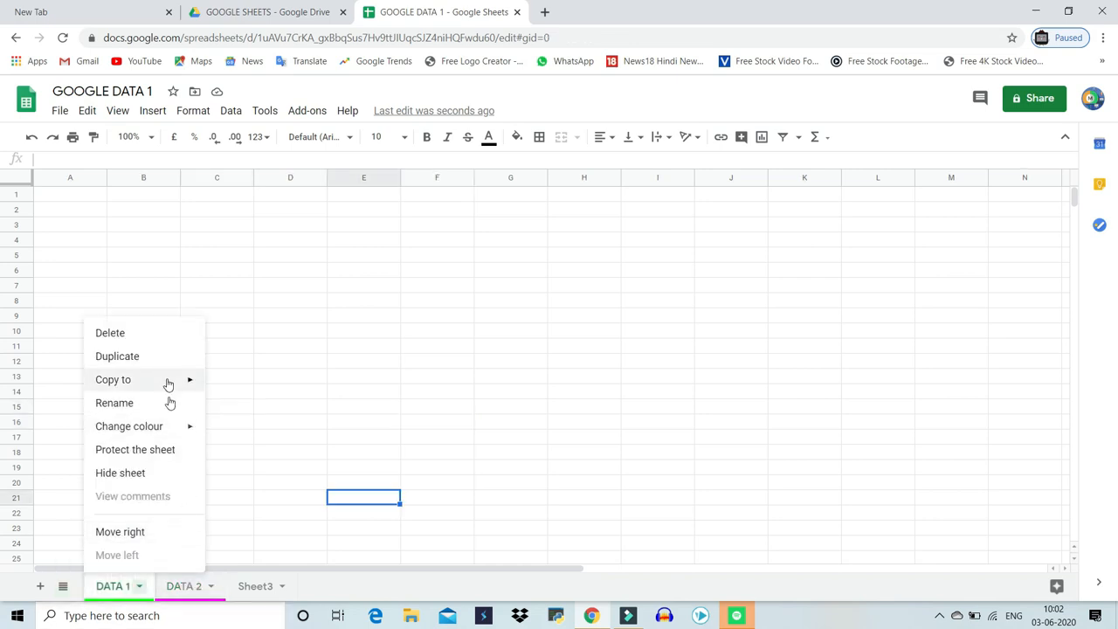
mouse_move(172, 441)
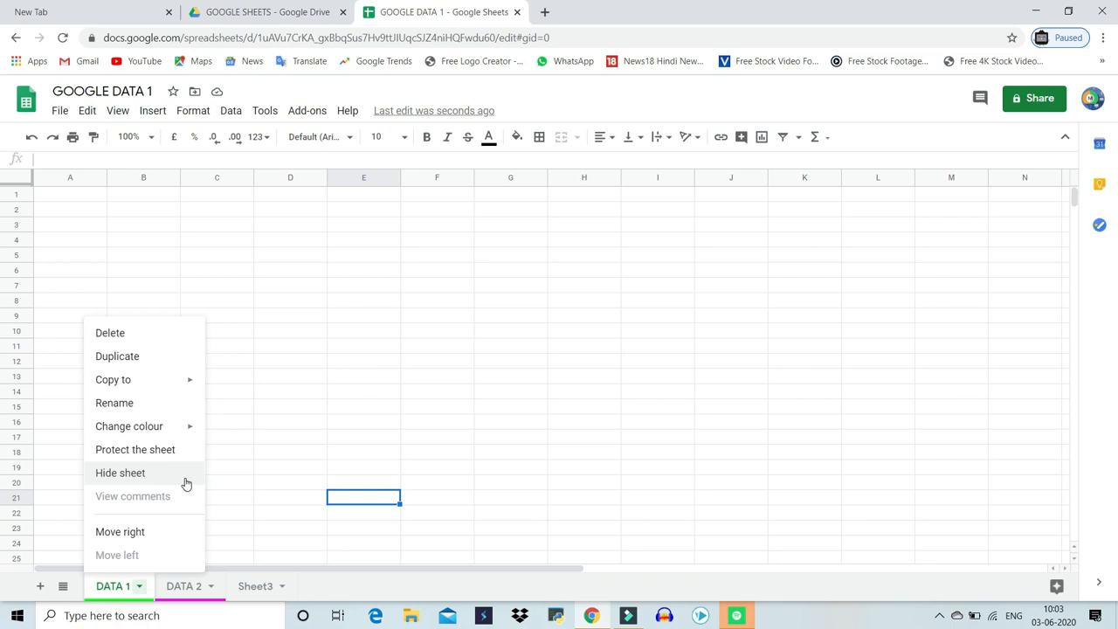
left_click(185, 483)
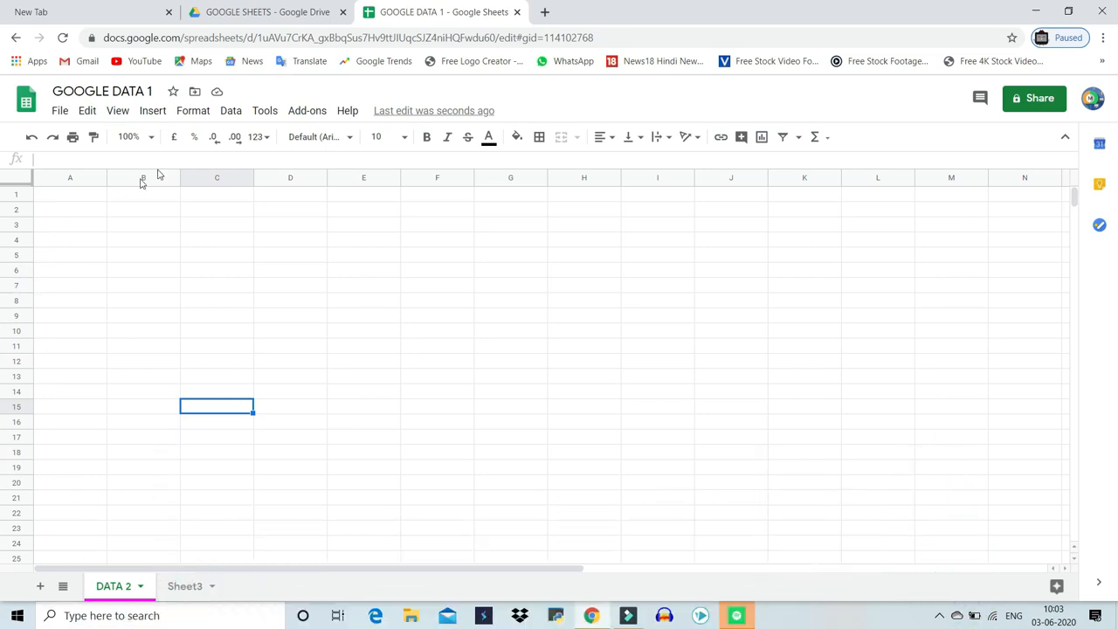
Unhide the DATA 1 sheet from the hidden sheets list, then undo the unhide
left_click(121, 114)
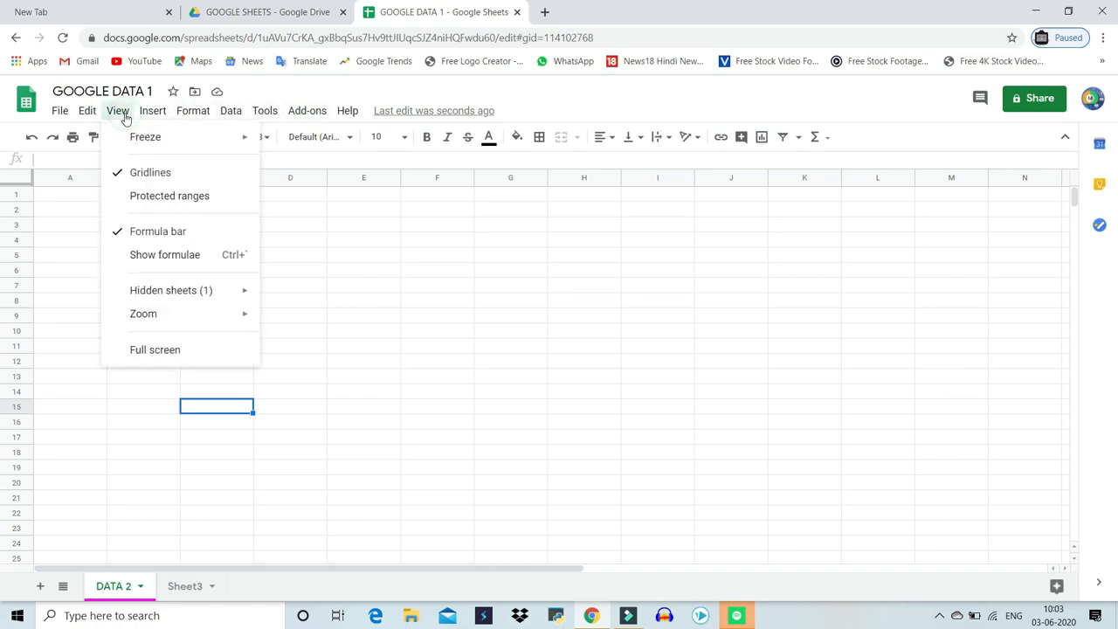
mouse_move(162, 300)
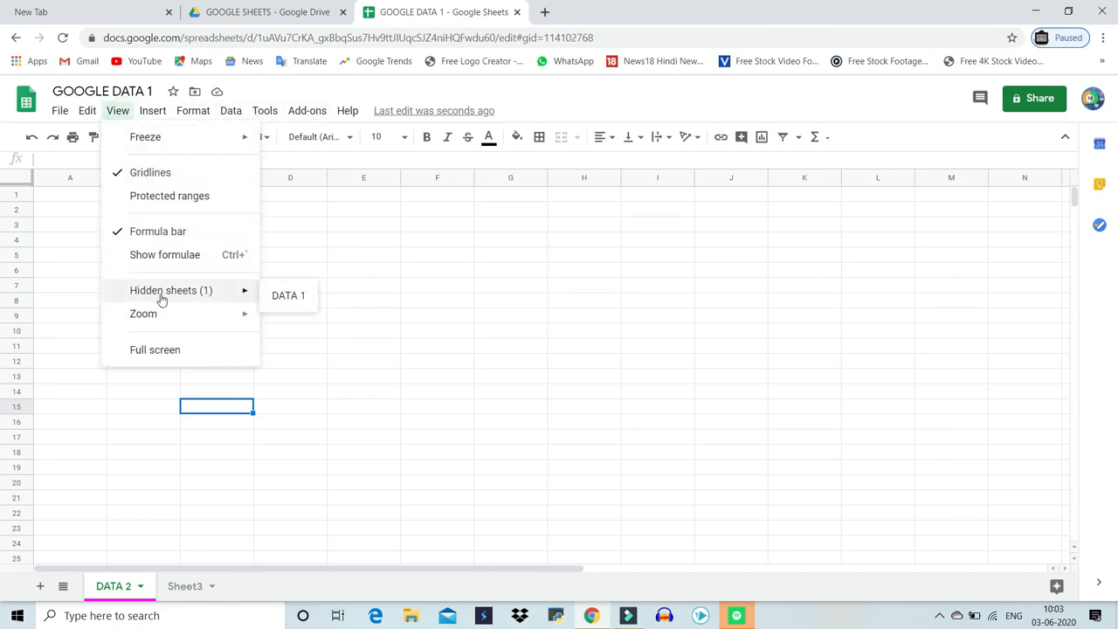
left_click(284, 298)
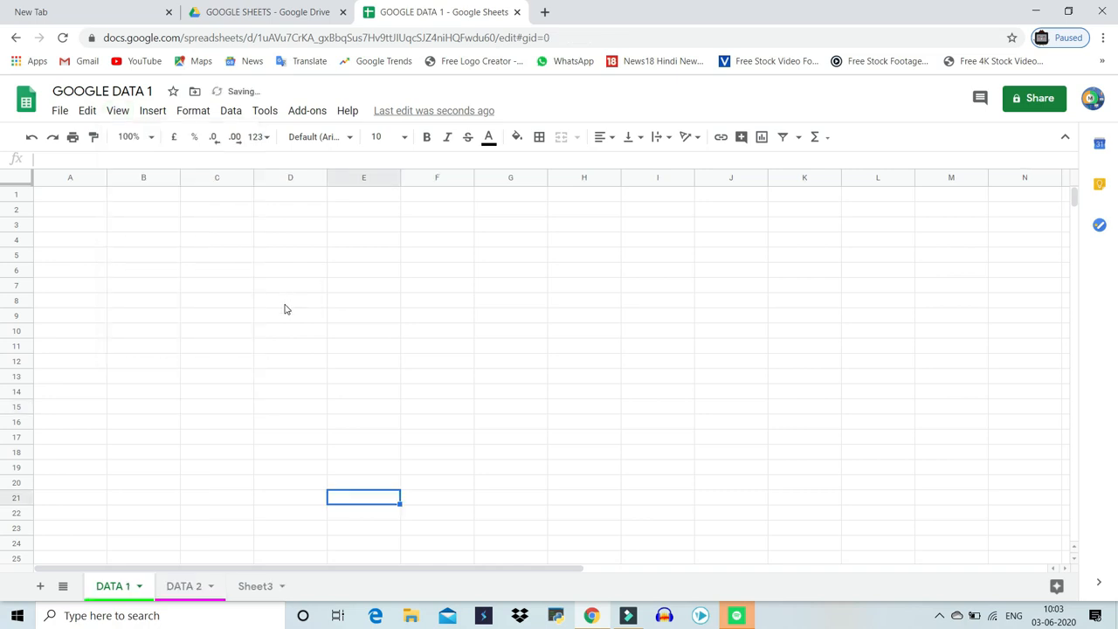
key("ctrl+z")
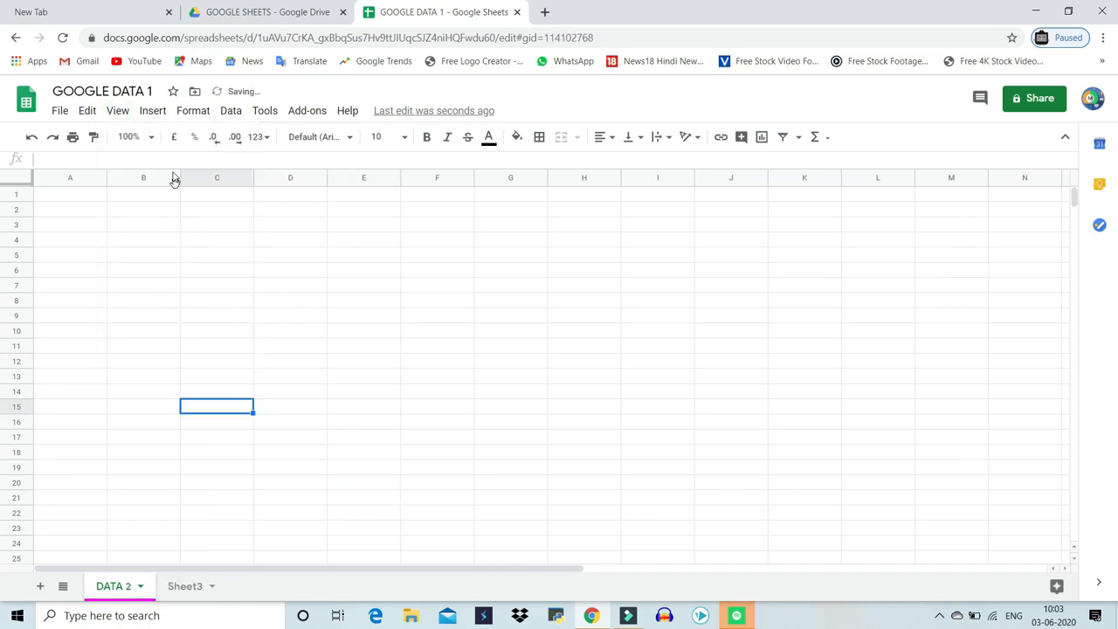
Unhide the DATA 1 sheet from the all-sheets list
left_click(63, 586)
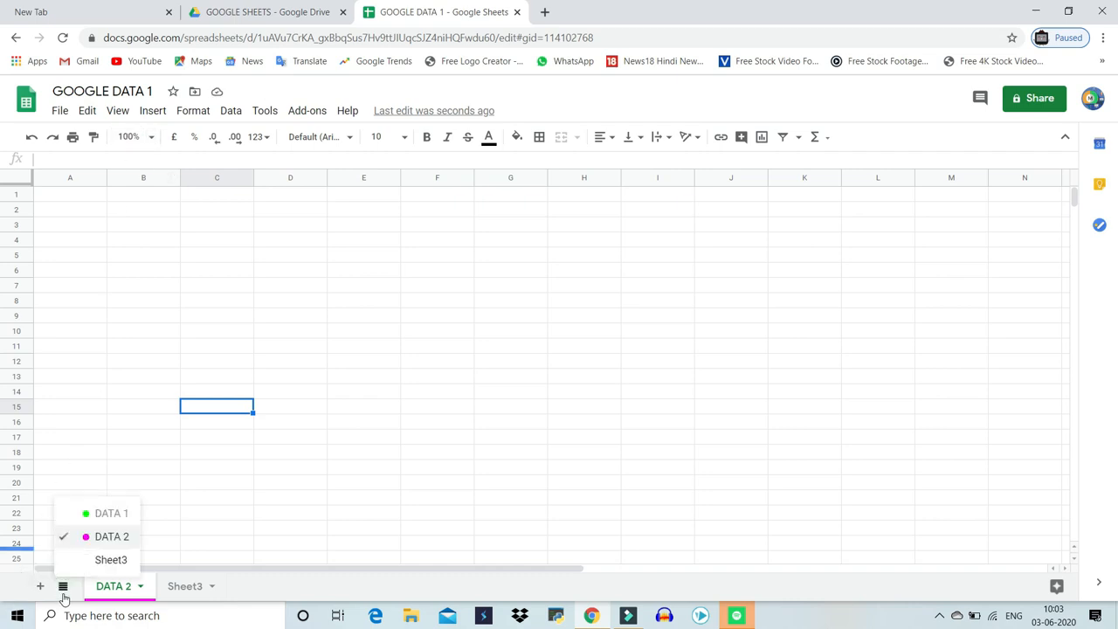
left_click(70, 513)
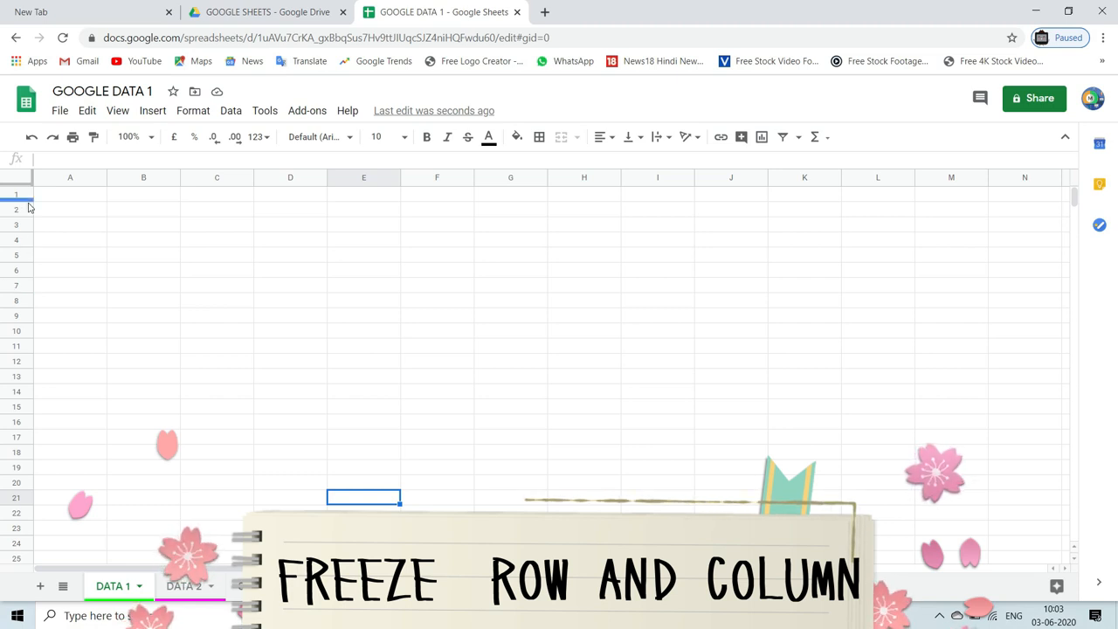
Freeze the top 8 rows and column A of the DATA 1 sheet
left_click_drag(26, 184, 27, 190)
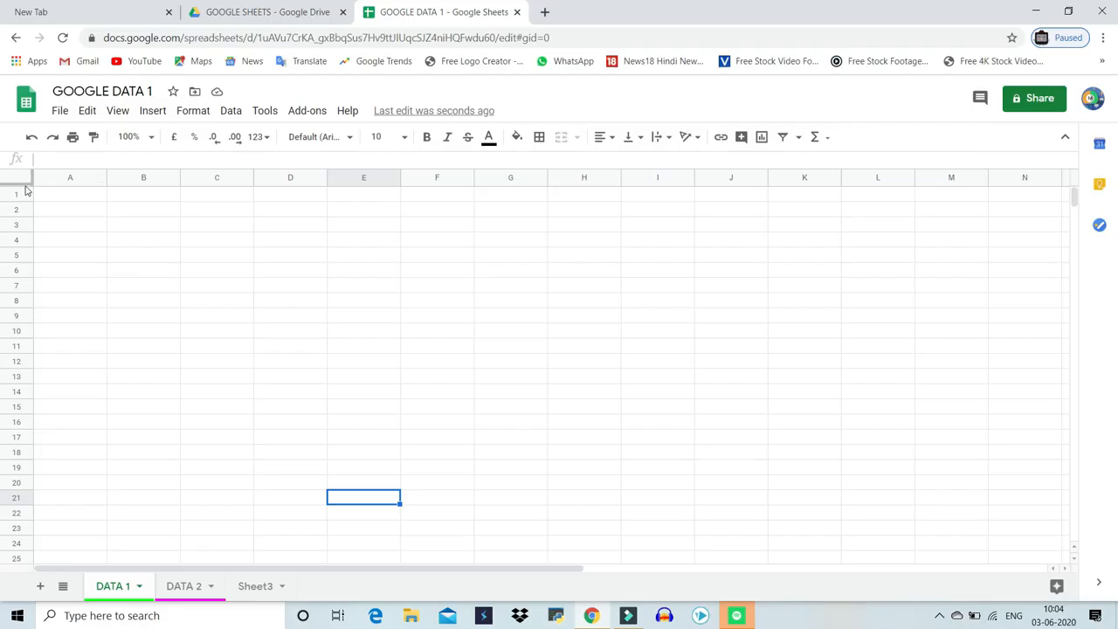
left_click_drag(26, 182, 33, 311)
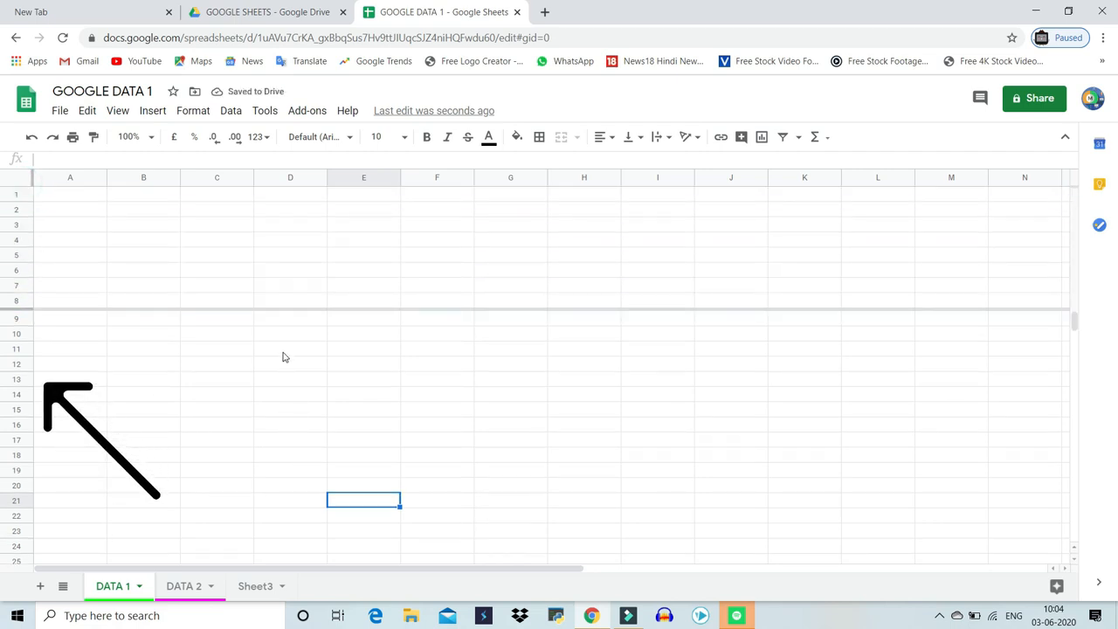
scroll(284, 356, "down", 20)
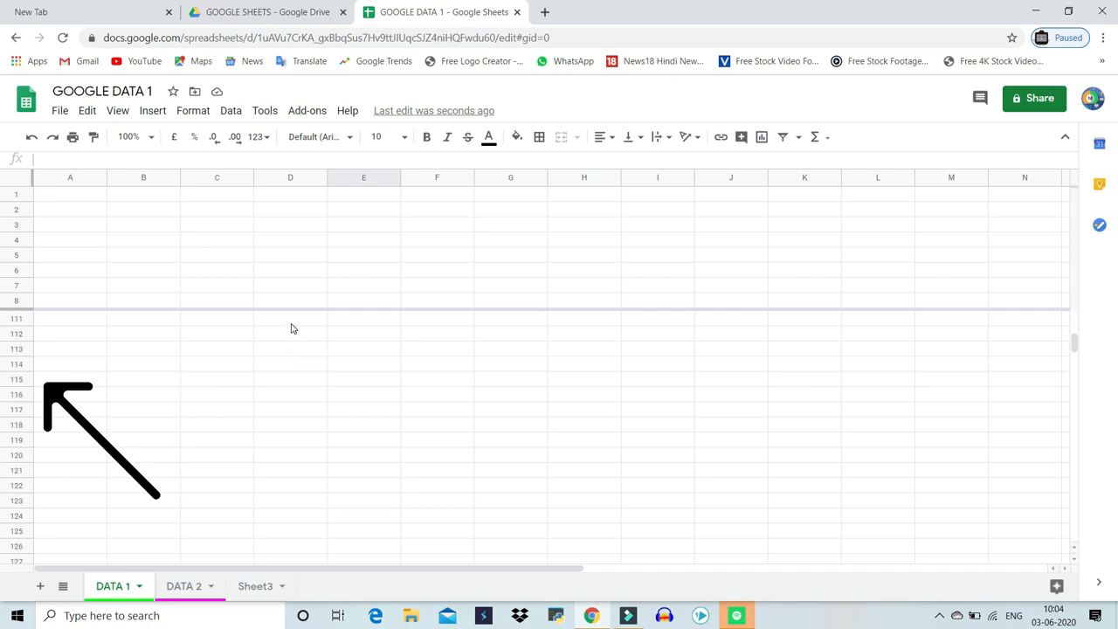
scroll(304, 343, "down", 6)
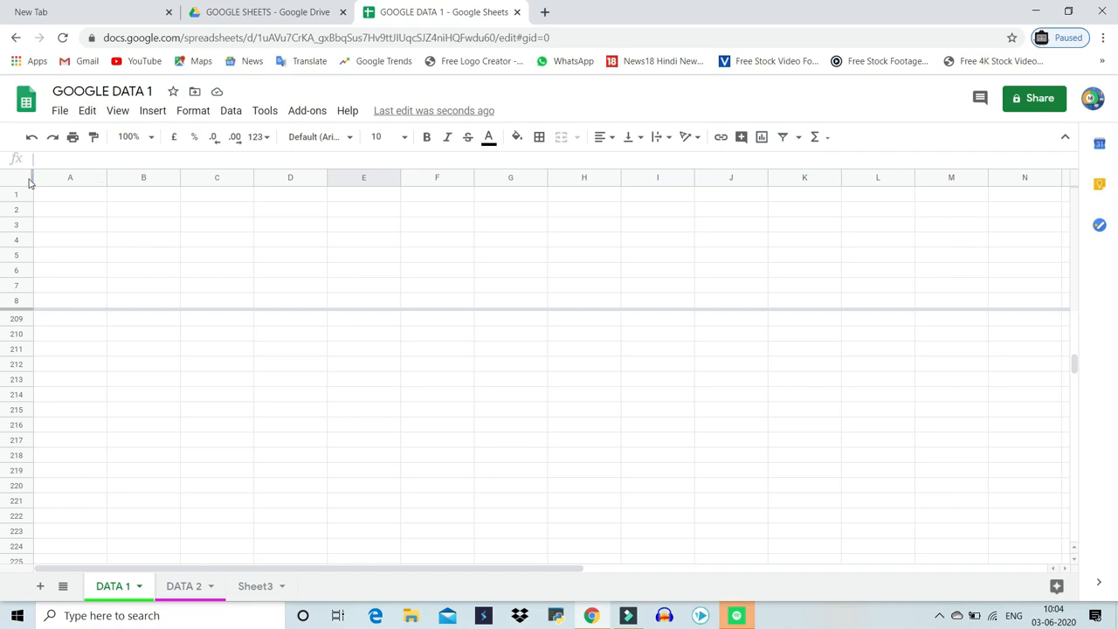
left_click_drag(31, 177, 105, 191)
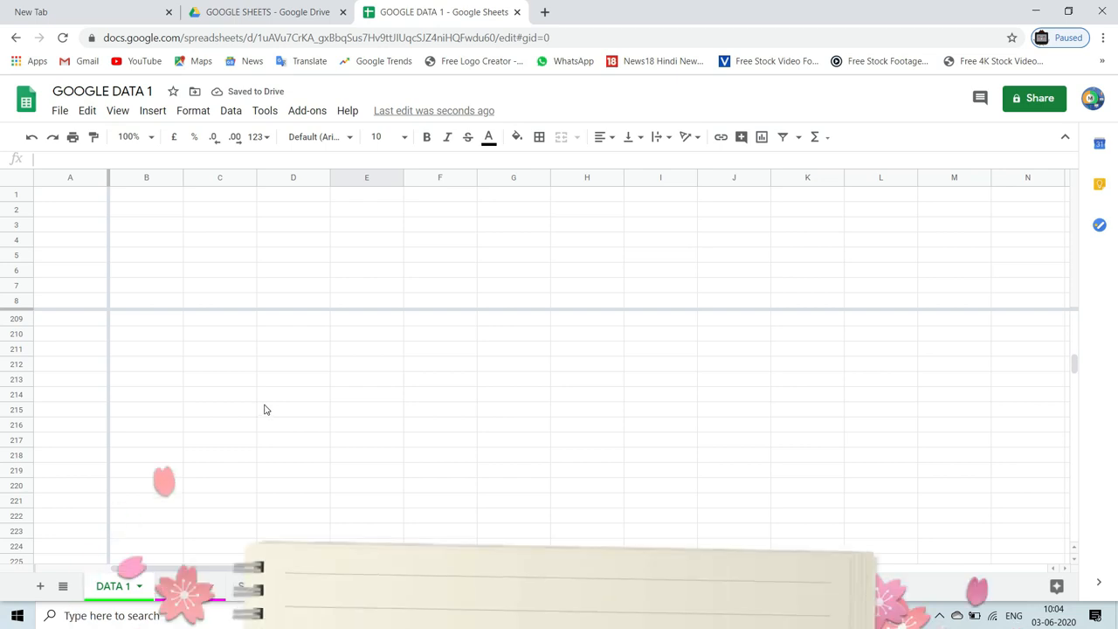
Remove the frozen rows using the Freeze option No rows
left_click(117, 110)
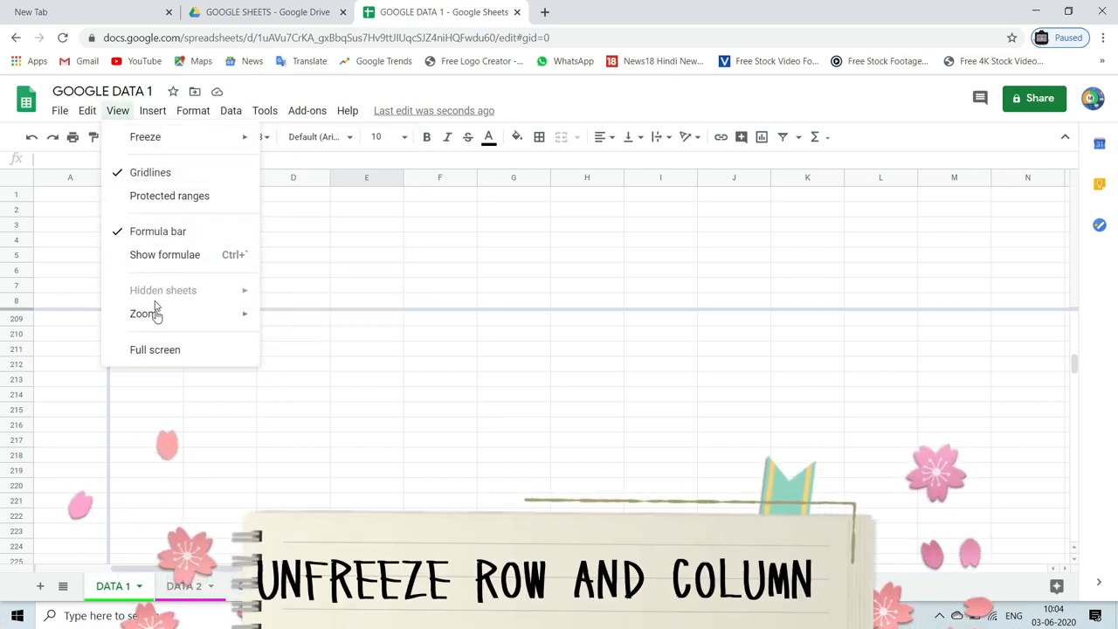
mouse_move(194, 140)
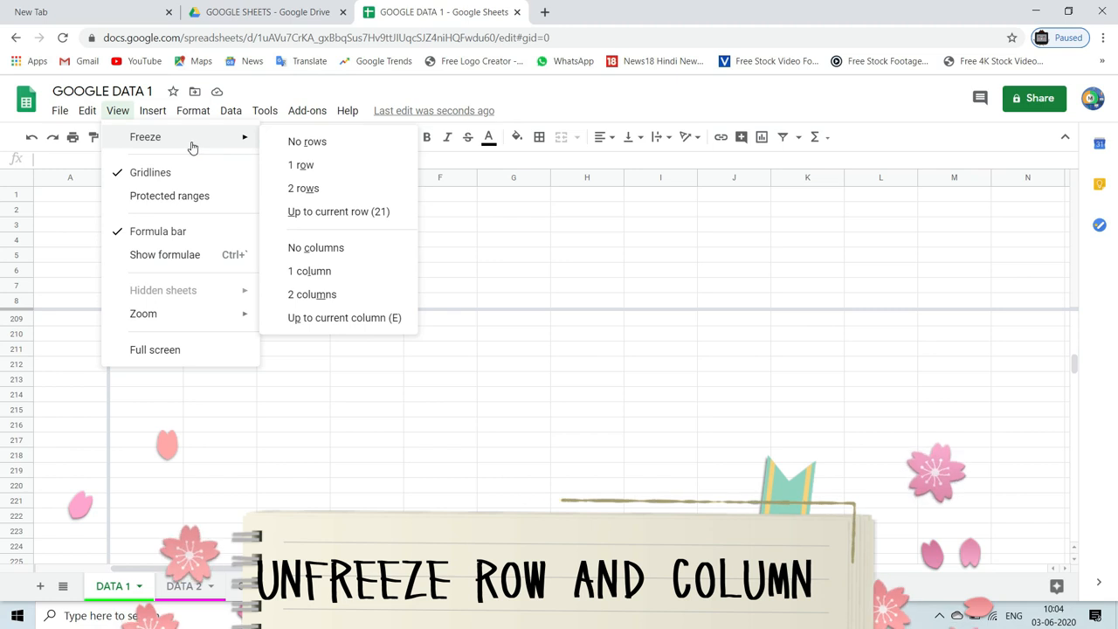
left_click(297, 143)
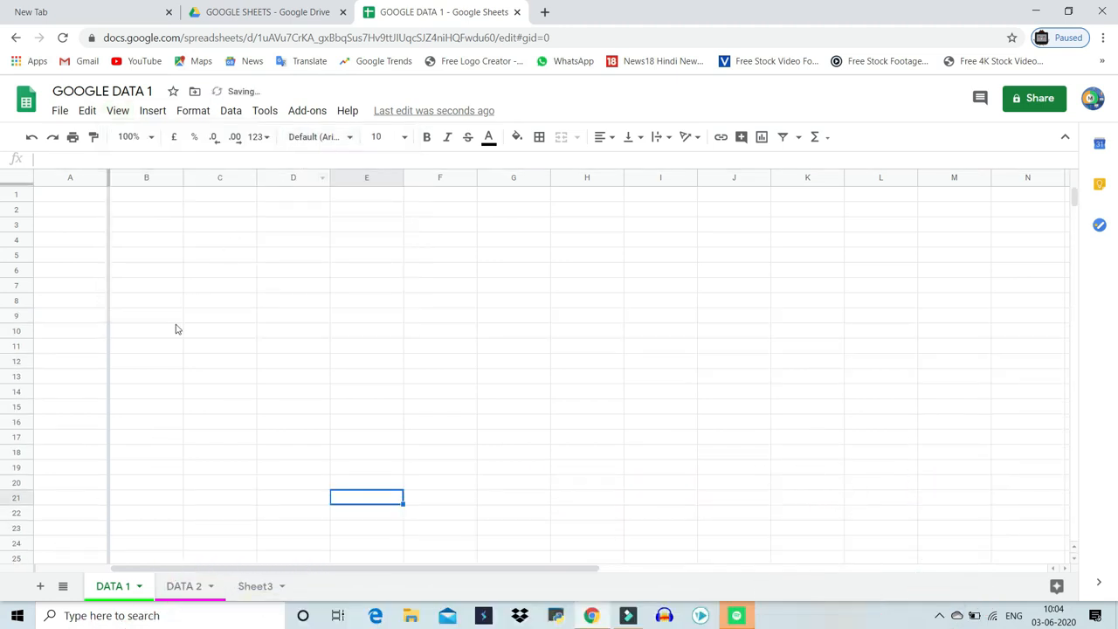
Remove the frozen column using the Freeze option No columns
left_click(119, 111)
mouse_move(137, 147)
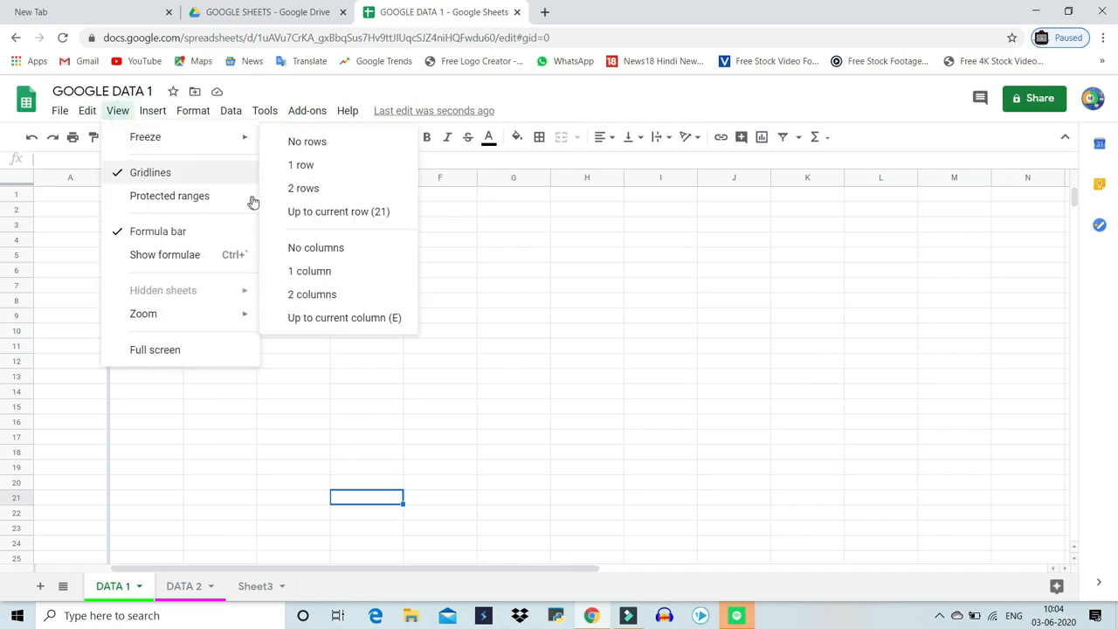
mouse_move(229, 146)
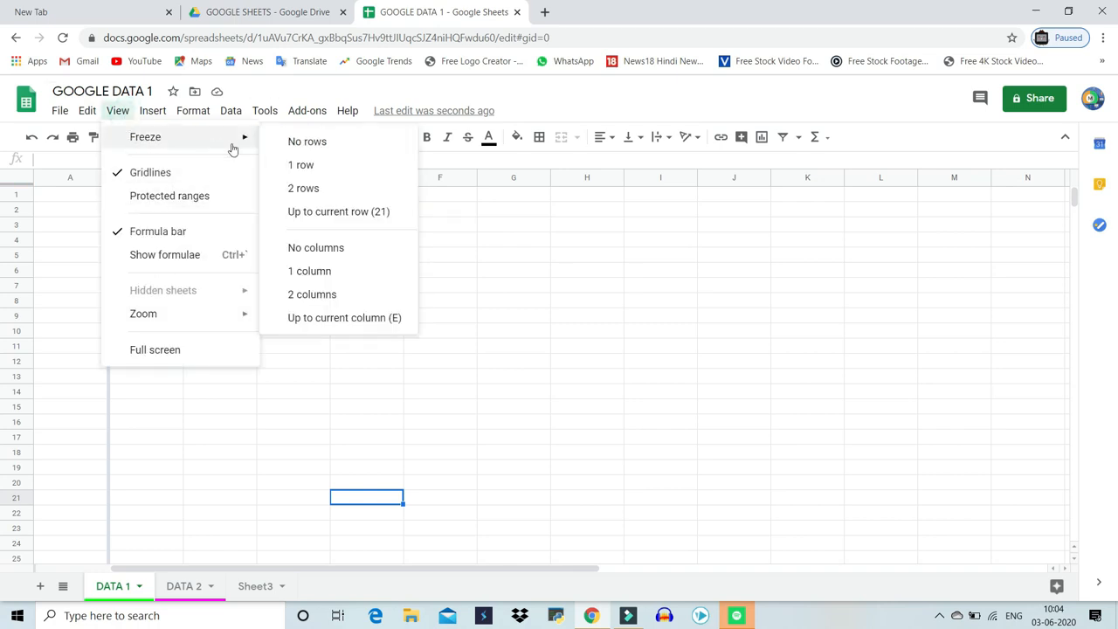
left_click(300, 249)
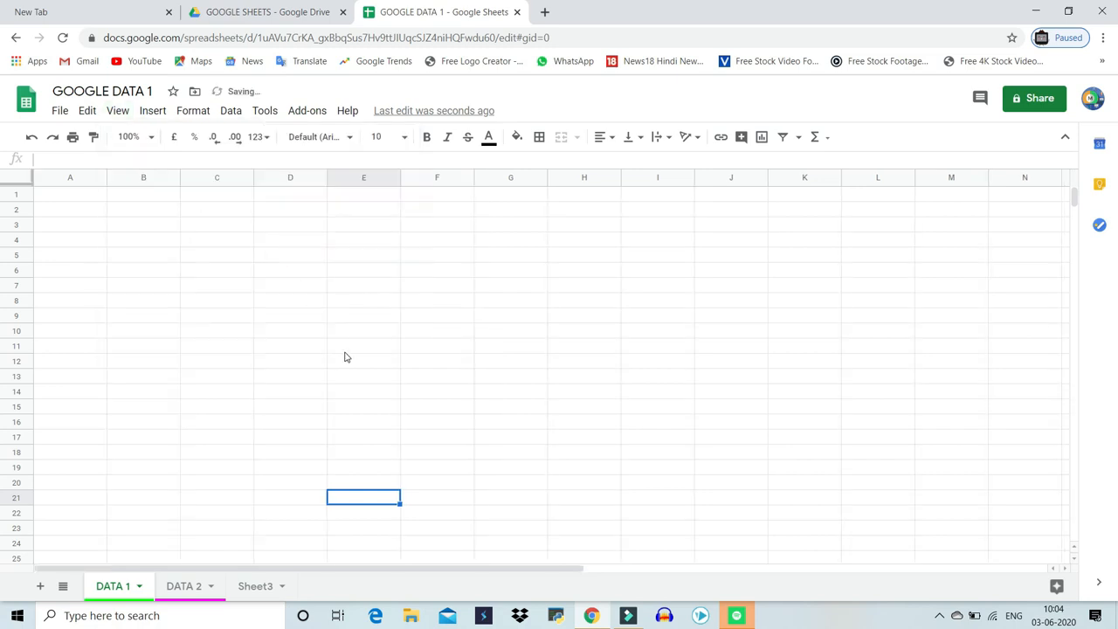
Jump to the sheet's last cell and insert one column to the right of column Z
left_click_drag(21, 185, 68, 178)
key("ctrl+End")
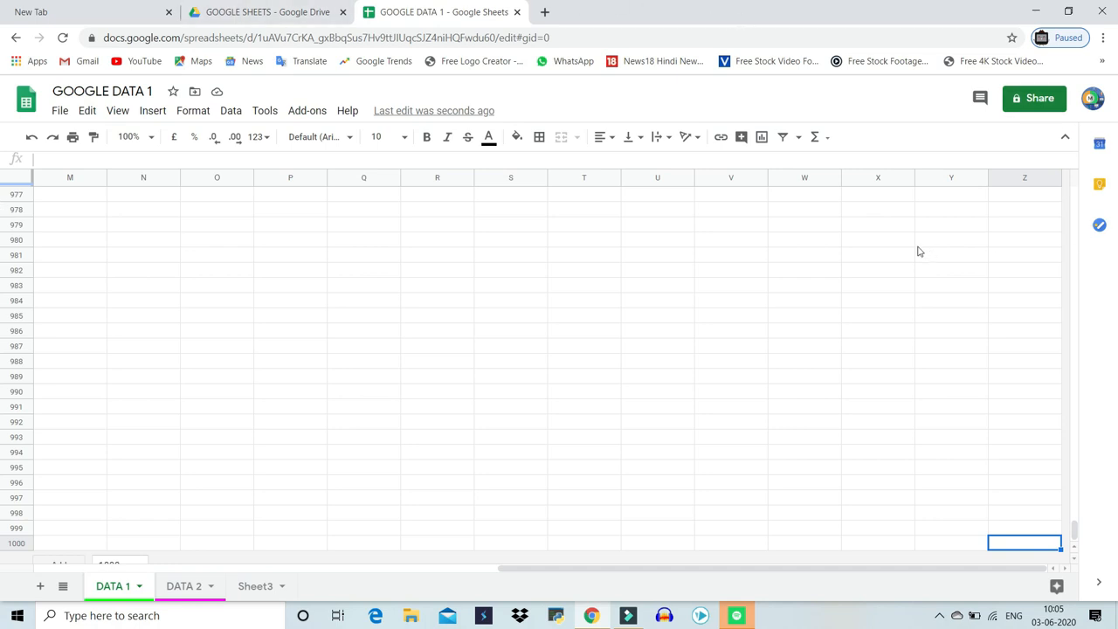
left_click(1025, 178)
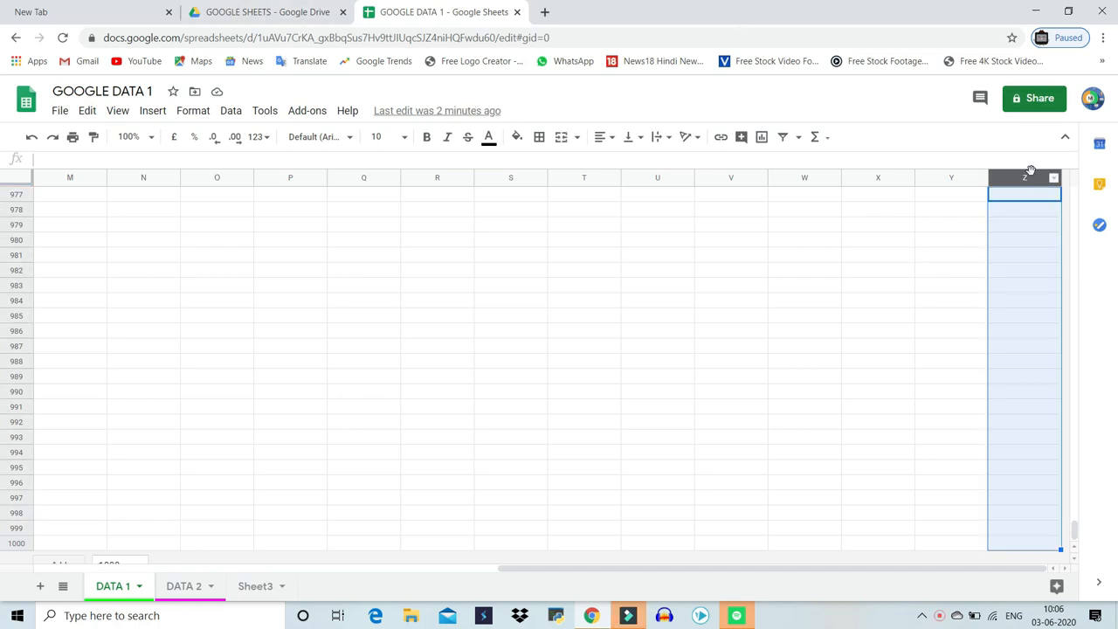
right_click(1026, 179)
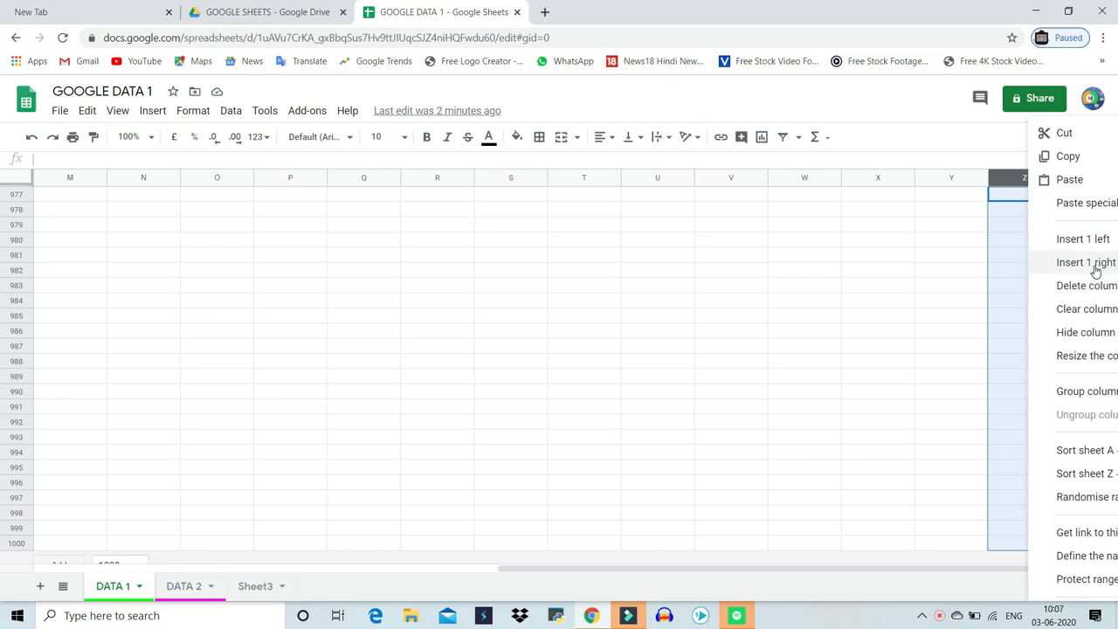
left_click(1086, 262)
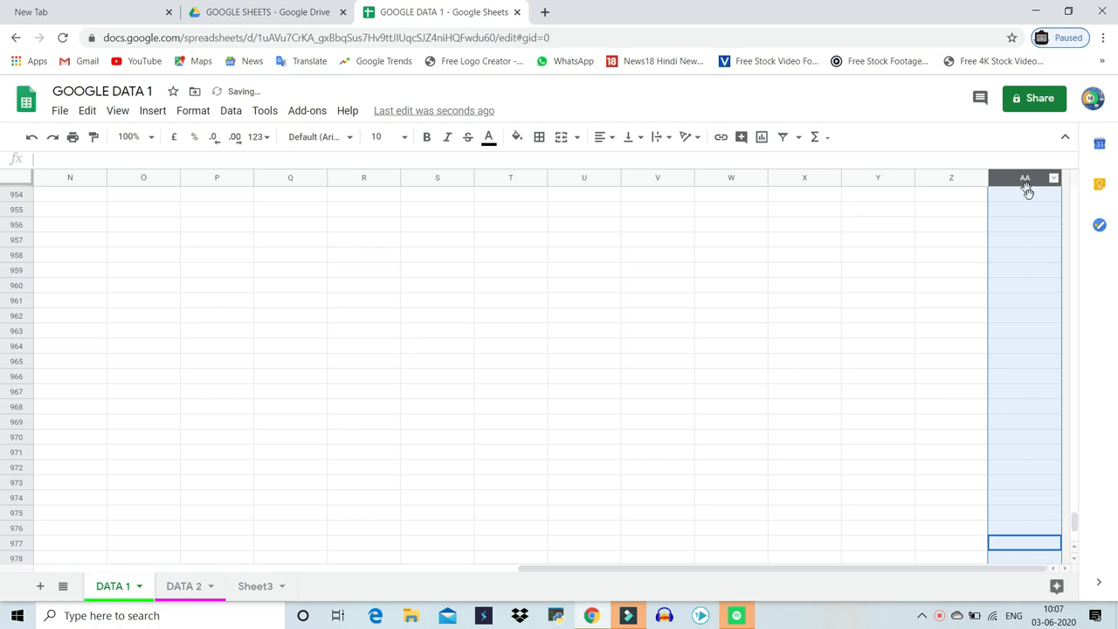
left_click(909, 427)
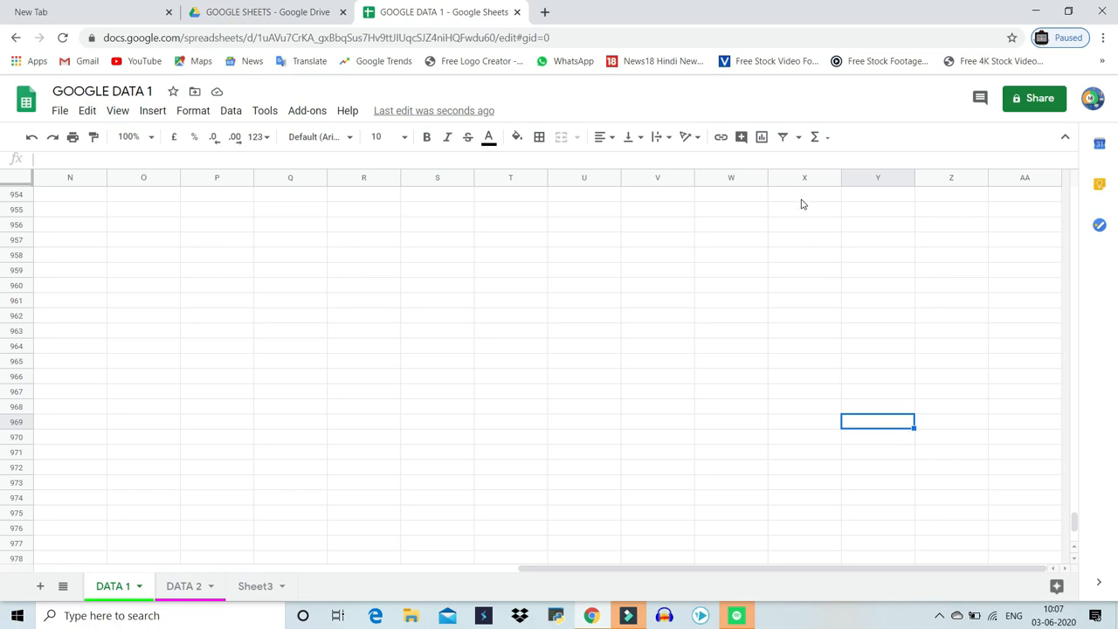
Add 500 more rows at the bottom of the sheet
scroll(760, 285, "down", 5)
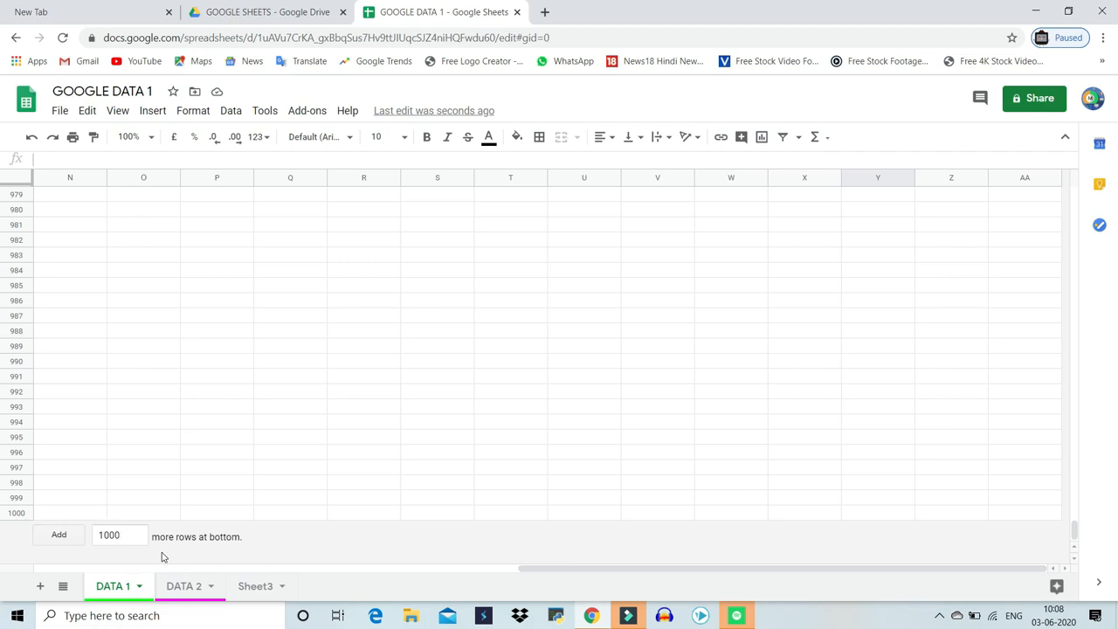
left_click(136, 531)
key("BackSpace")
key("BackSpace")
key("BackSpace")
key("BackSpace")
type("500")
key("Return")
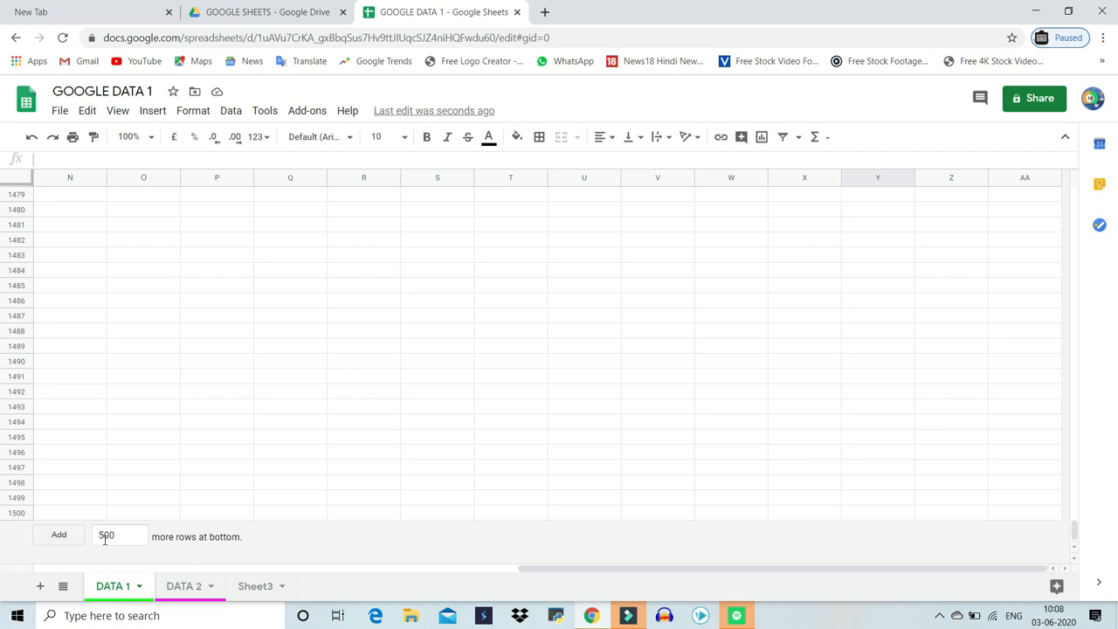
Return to the top and enter the header S NO in A1 and the number 1 in A2
key("ctrl+Home")
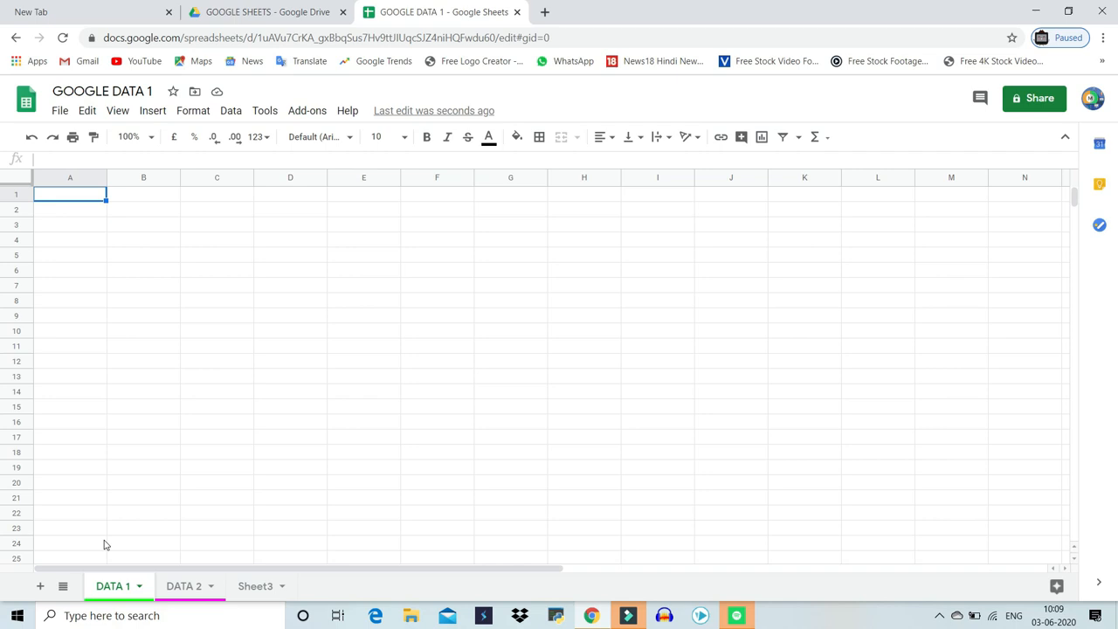
type("S NO")
key("Tab")
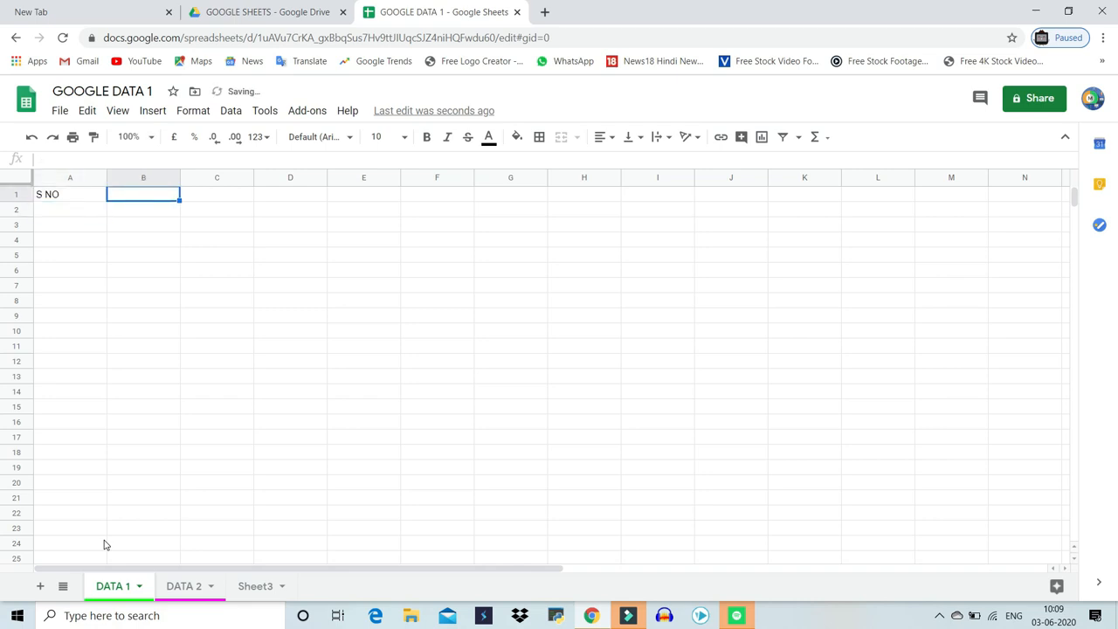
key("Left")
key("Down")
type("1")
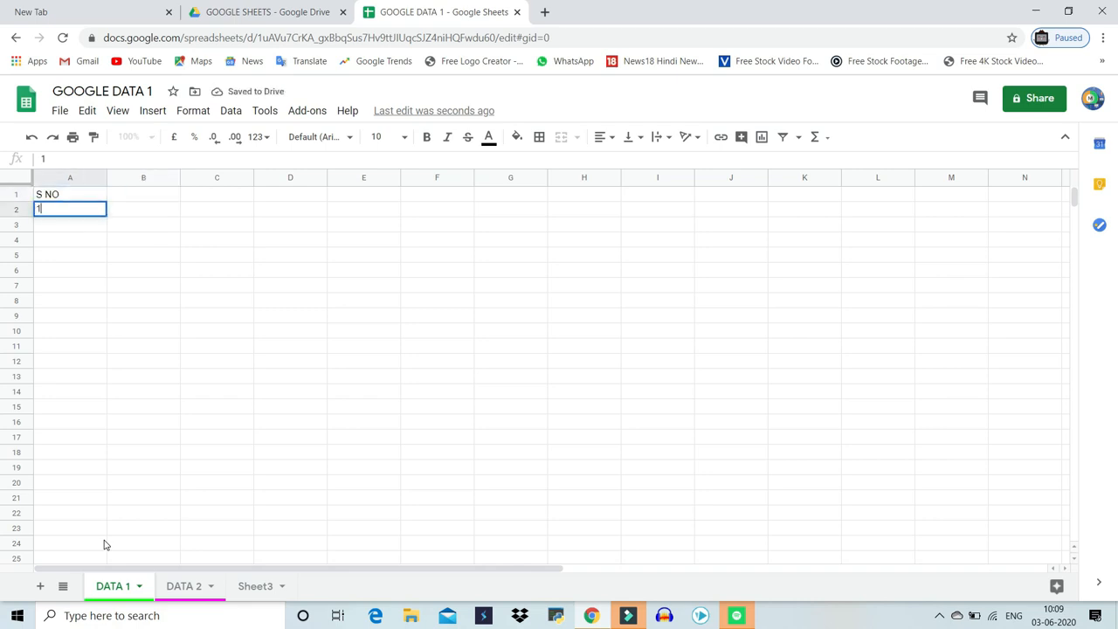
key("Return")
key("Up")
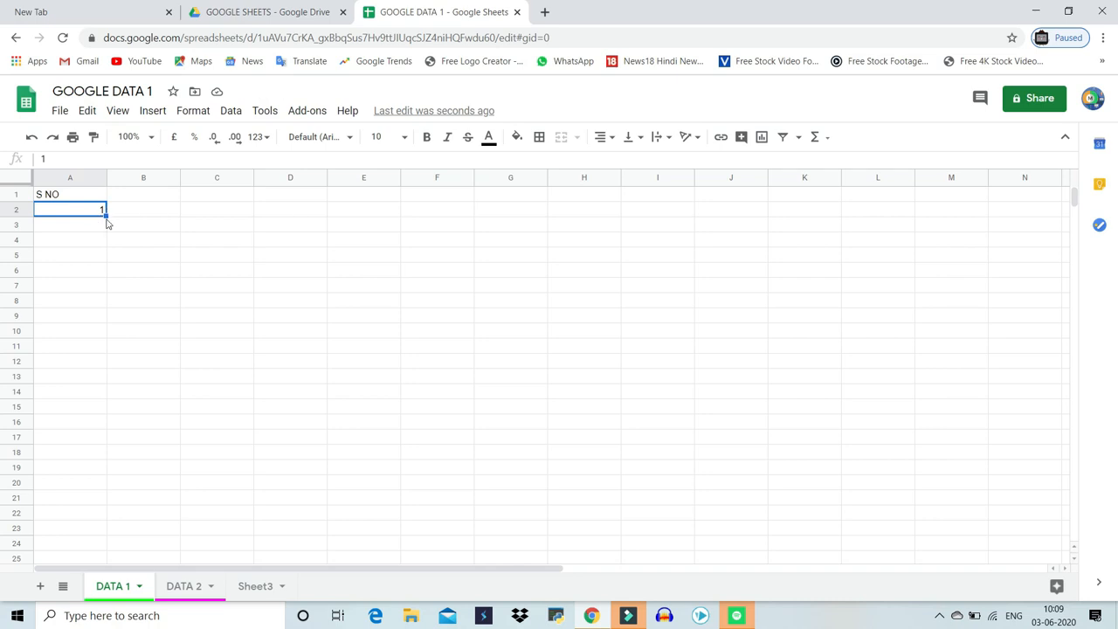
Autofill serial numbers down column A and clear the extra numbers so only 1 to 5 remain
left_click_drag(104, 213, 207, 323)
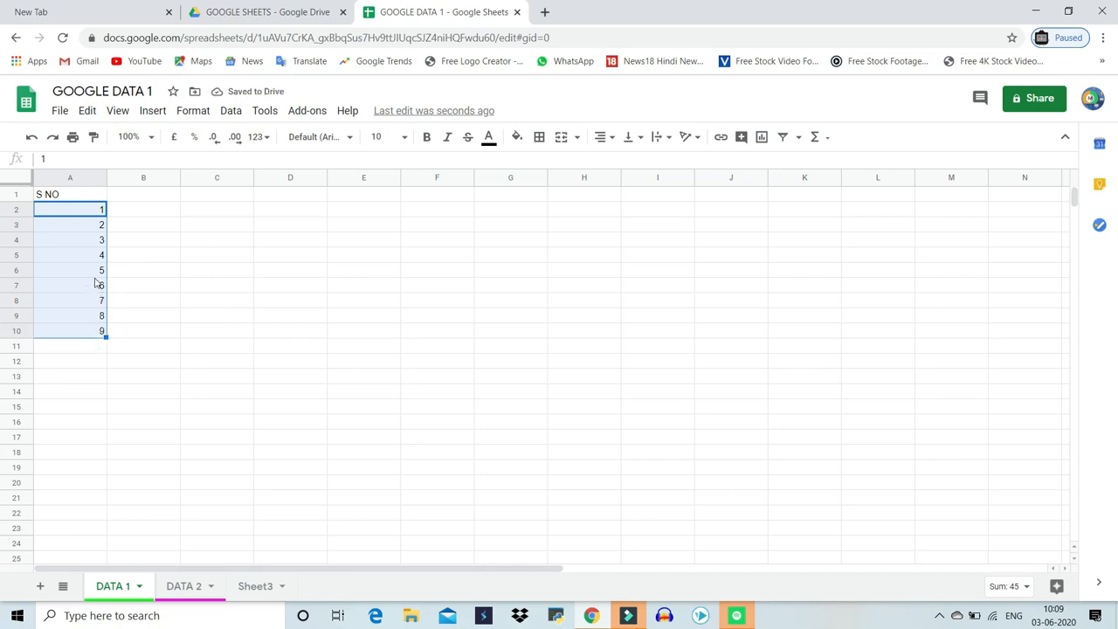
left_click_drag(97, 286, 101, 336)
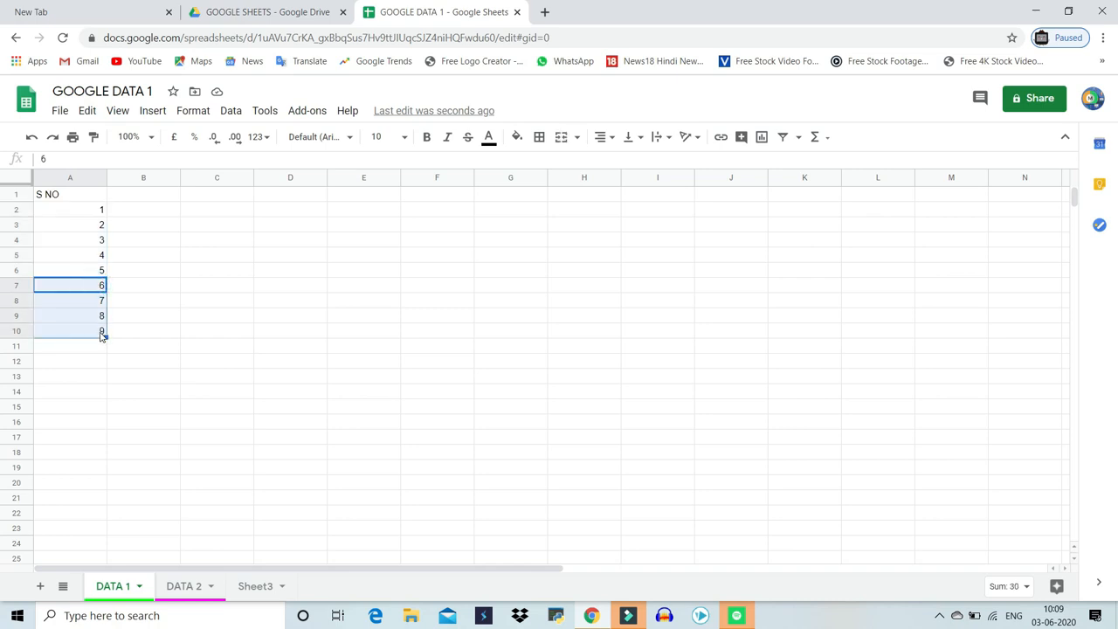
key("Delete")
left_click(145, 389)
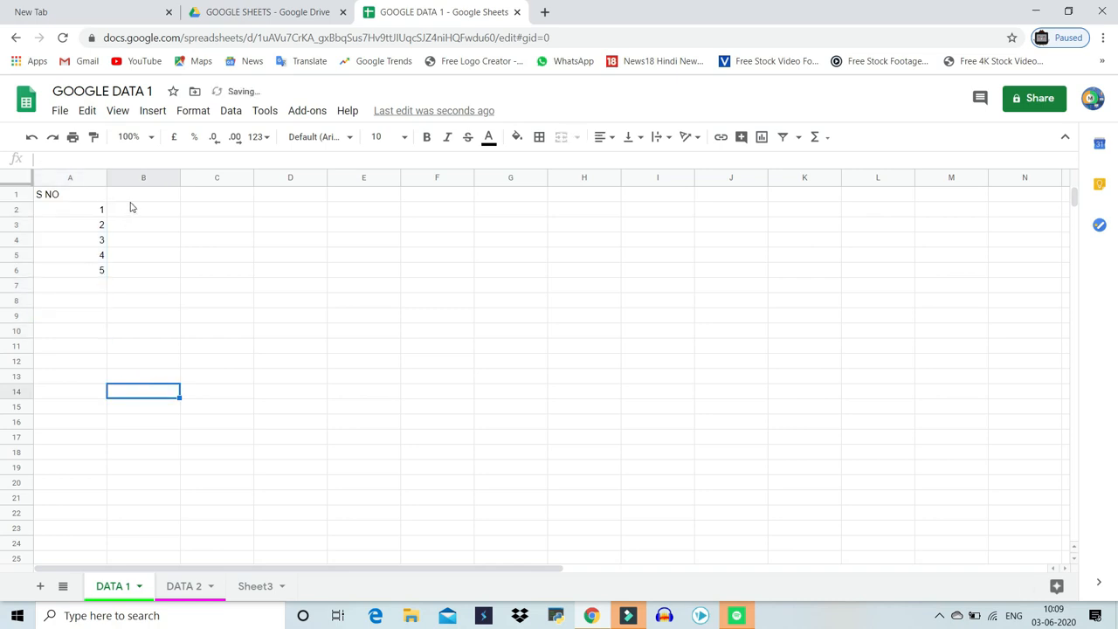
Enter the column headers NAME, SUB 1 and SUB 2 in B1 to D1
left_click(135, 193)
type("NAME")
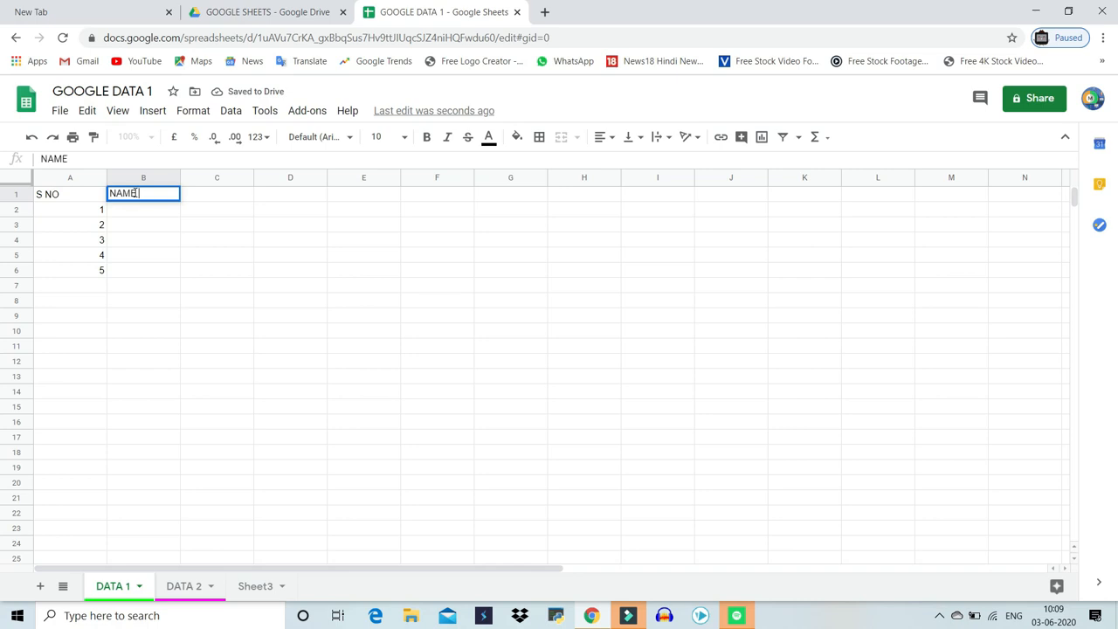
key("Return")
key("Up")
key("Right")
key("Right")
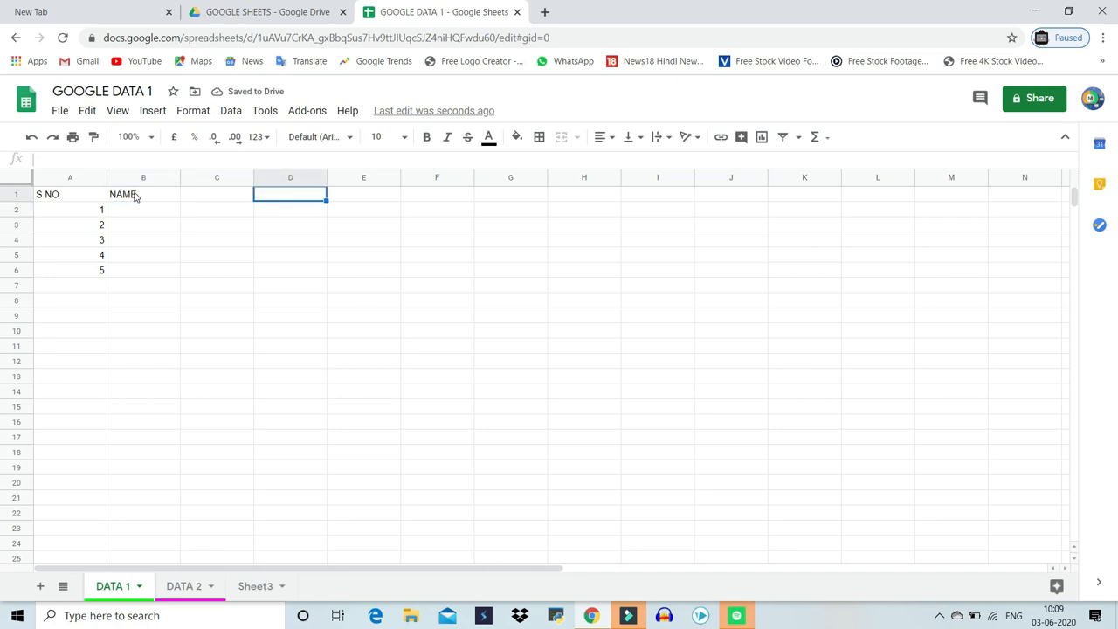
key("Left")
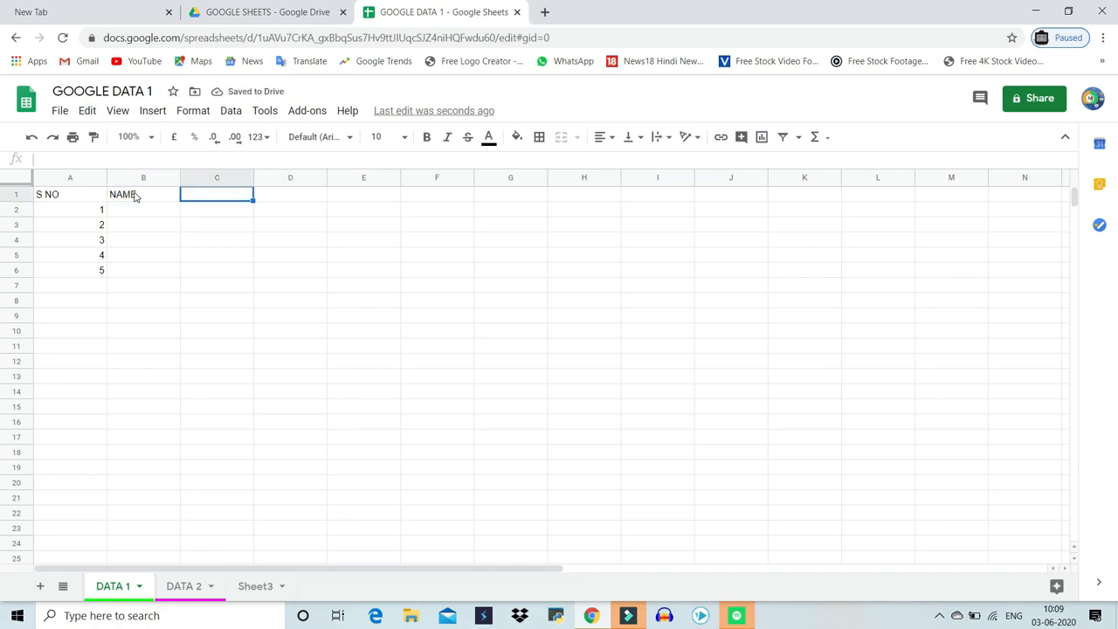
type("SUB 1")
key("Tab")
type("SUB 2")
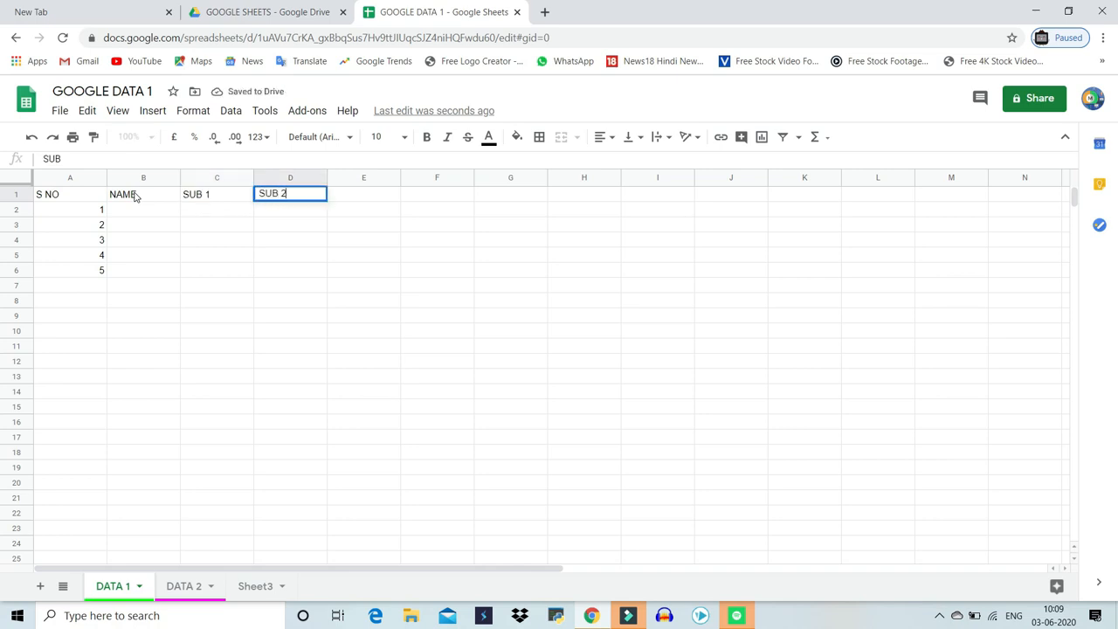
Add the headers SUB 3 and TOTAL in E1 and F1
key("Right")
key("Down")
key("Up")
type("SUB 3")
key("Tab")
type("TOTTA")
key("BackSpace")
key("BackSpace")
type("AL")
key("Return")
Enter five student names in B2 to B6 under the NAME header
left_click(131, 209)
type("RAN")
key("Return")
type("JYOTI")
key("Return")
type("GEETA")
key("Return")
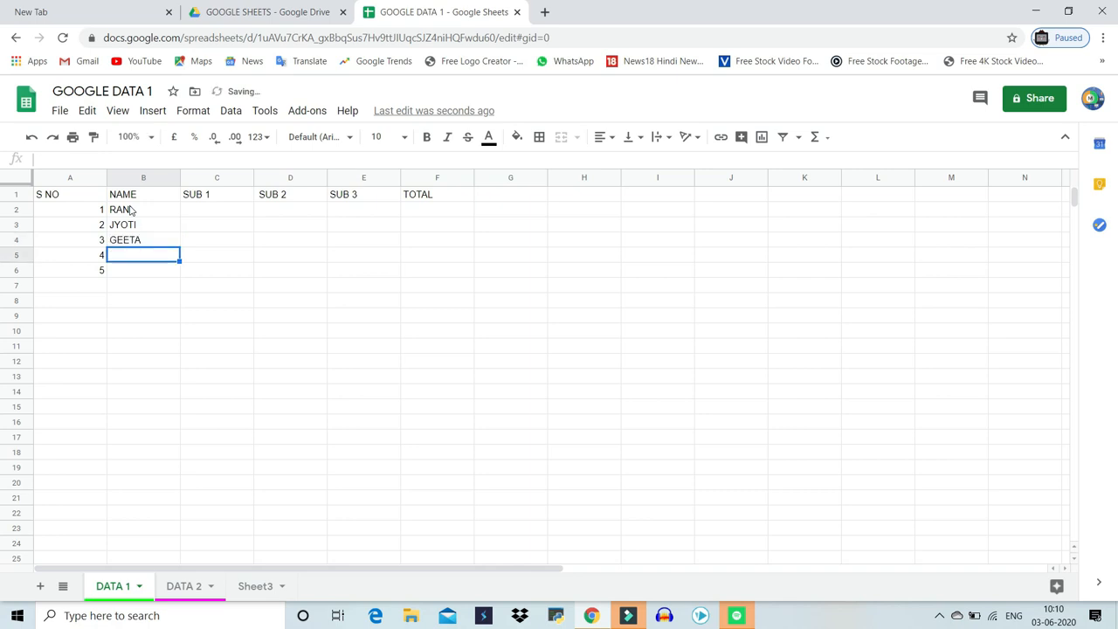
type("HEMLATA")
key("Return")
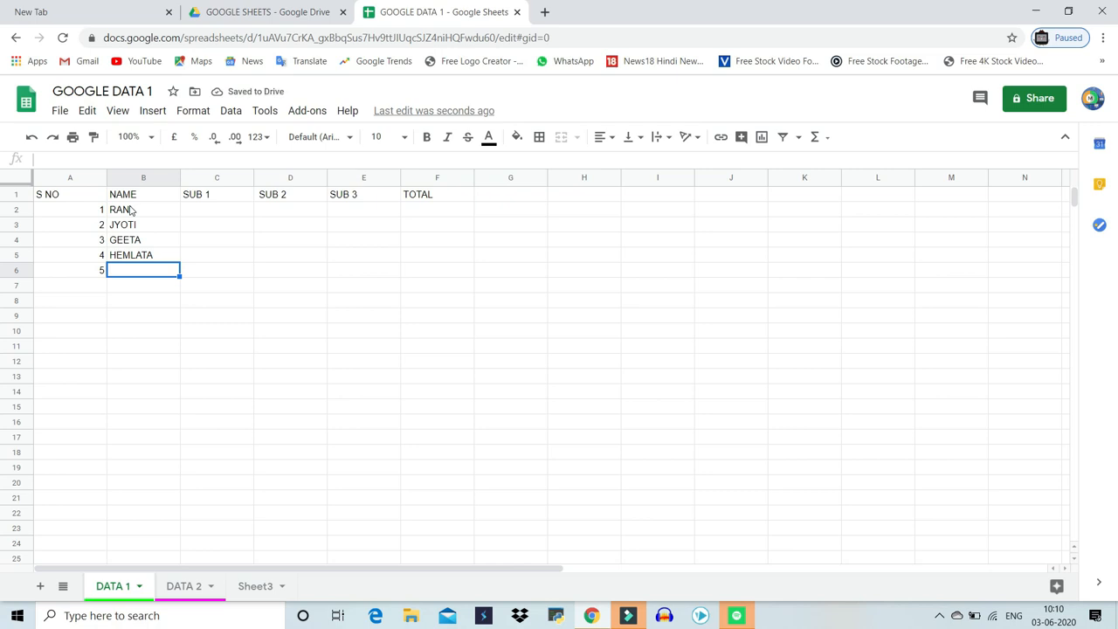
type("PINKI")
key("Return")
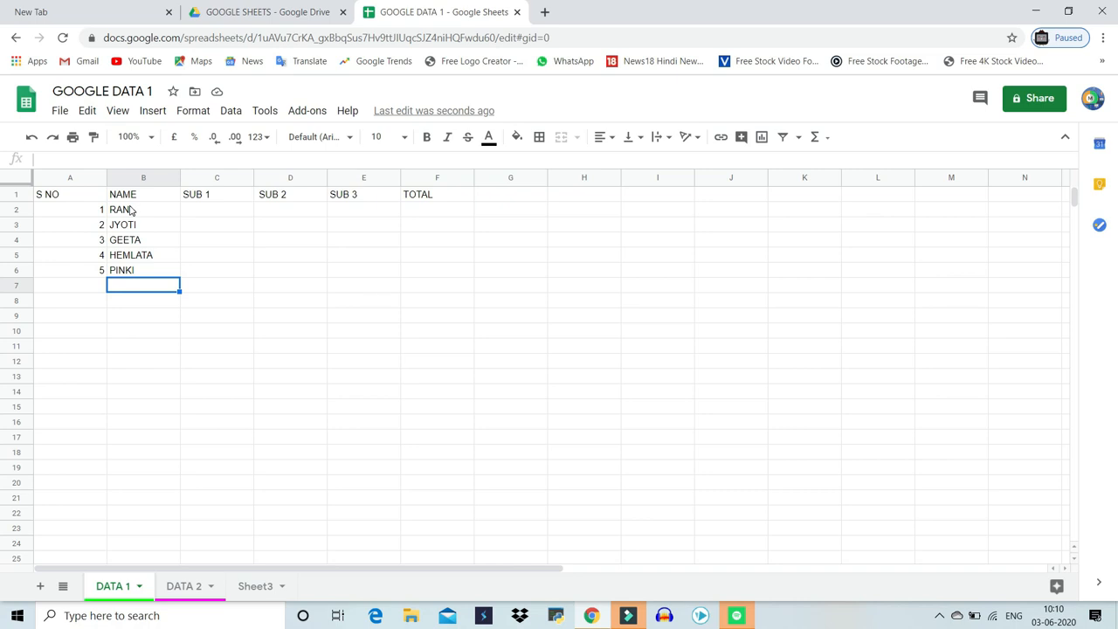
Insert an empty column to the right of the NAME column and select its first cell
left_click(135, 170)
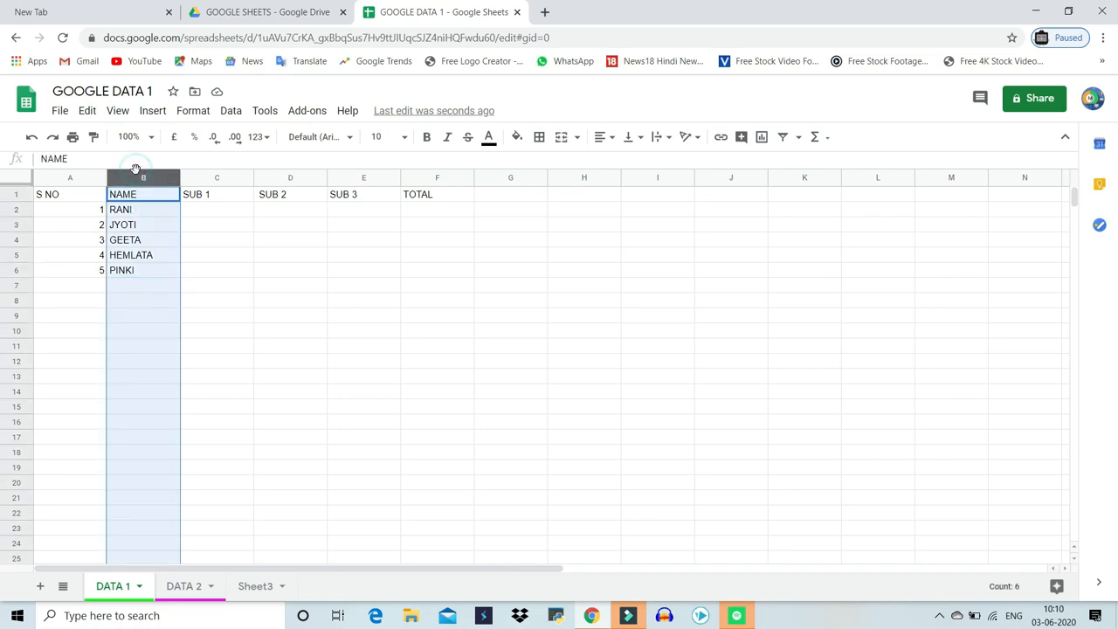
right_click(137, 171)
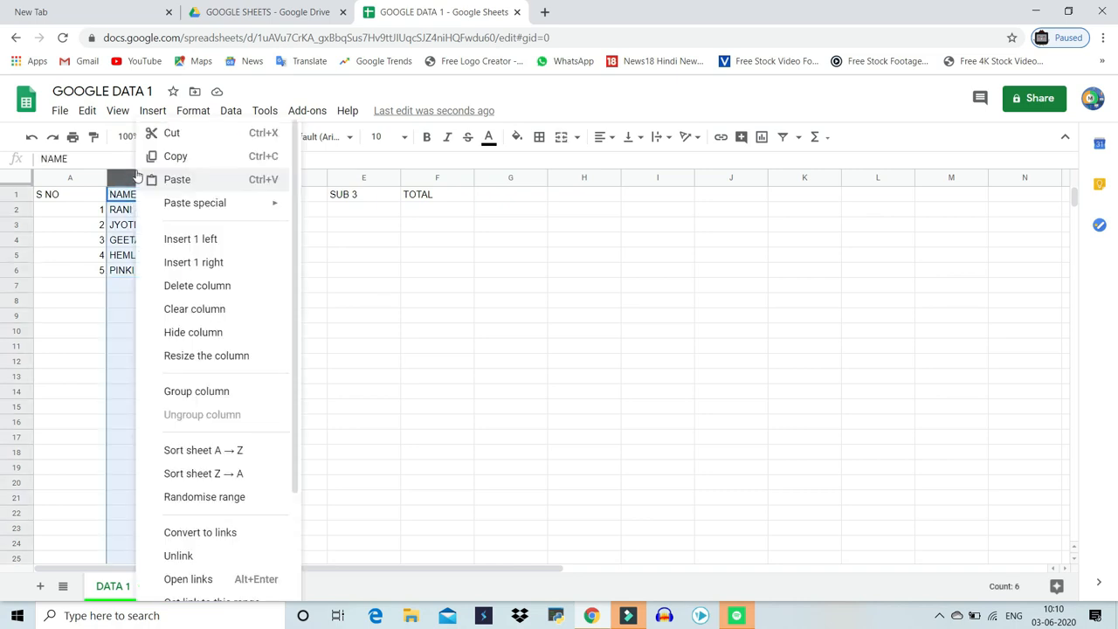
left_click(189, 263)
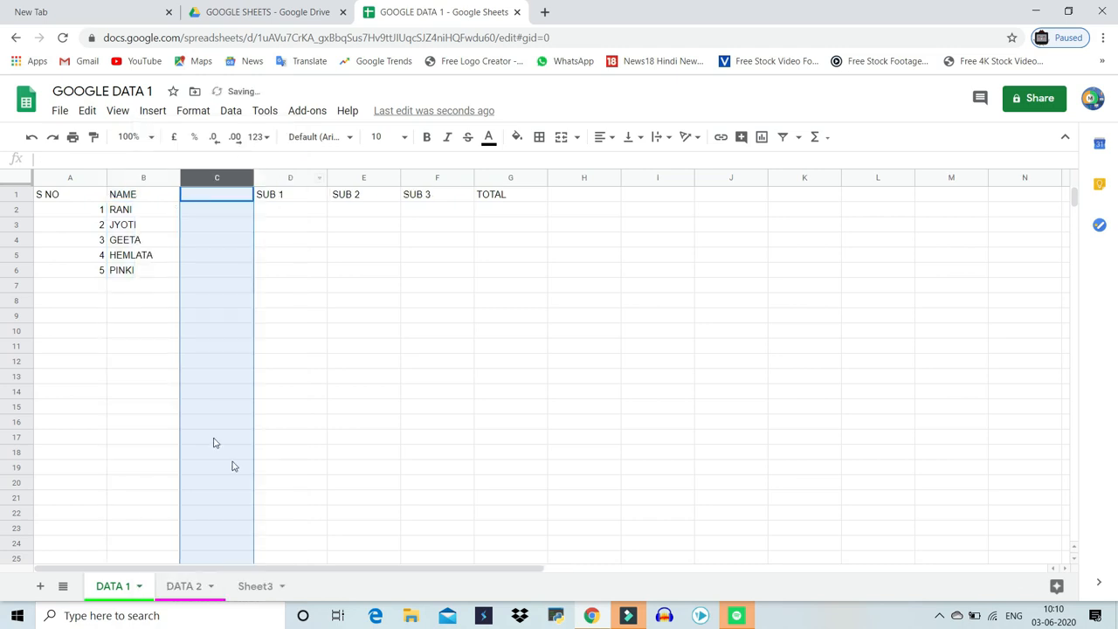
left_click(224, 194)
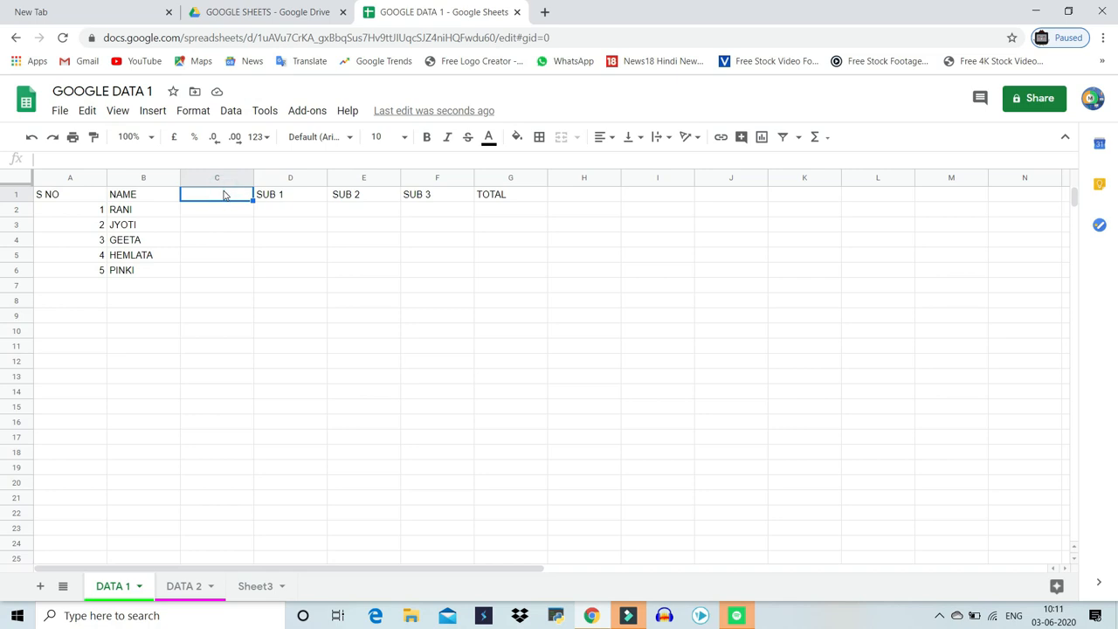
Enter a GOOGLETRANSLATE formula in C1 translating B1 from "EN" to "HI"
type("=GOO")
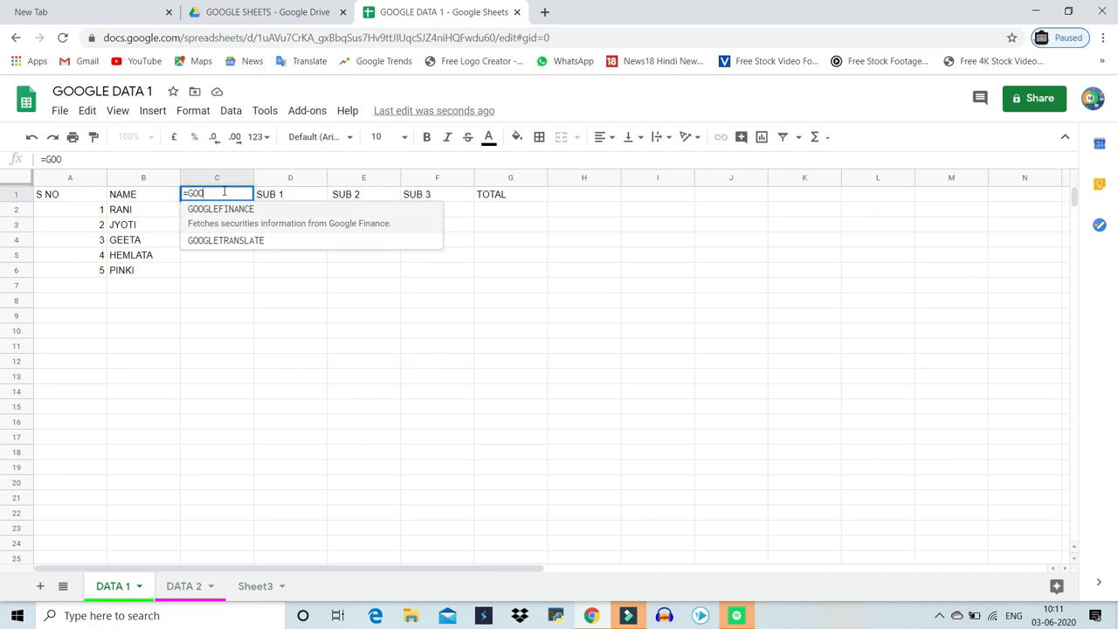
key("Down")
key("Tab")
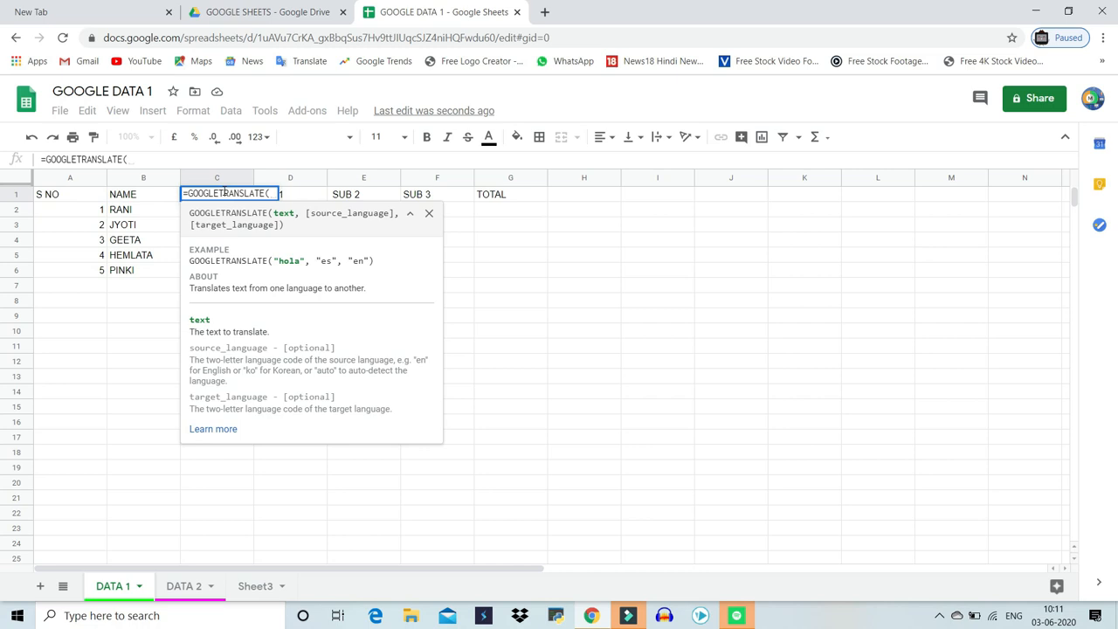
left_click(132, 197)
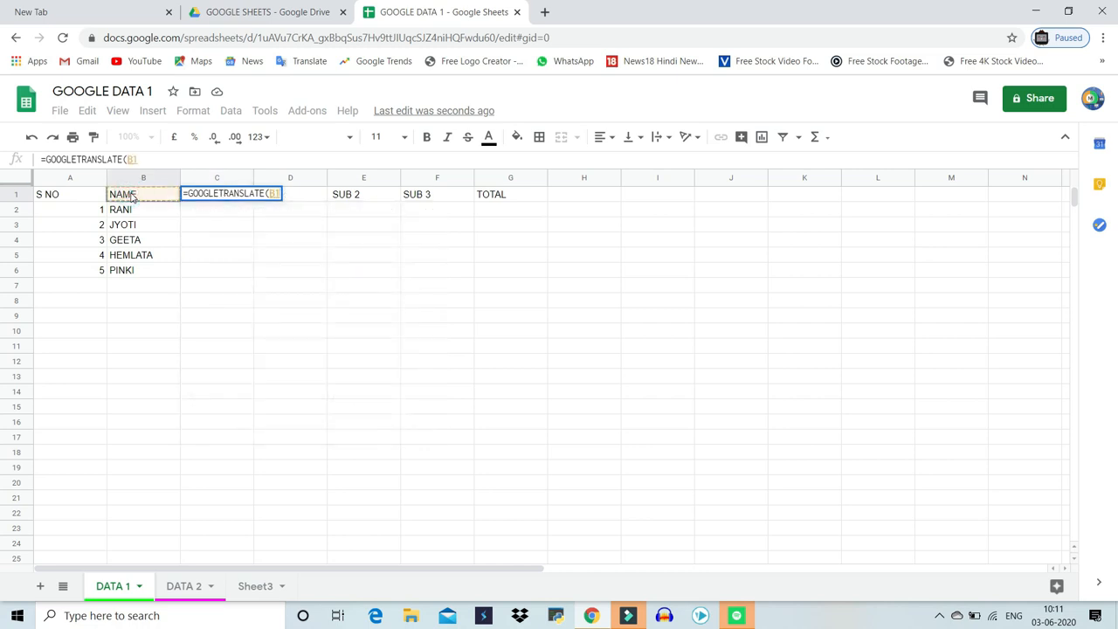
type(",")
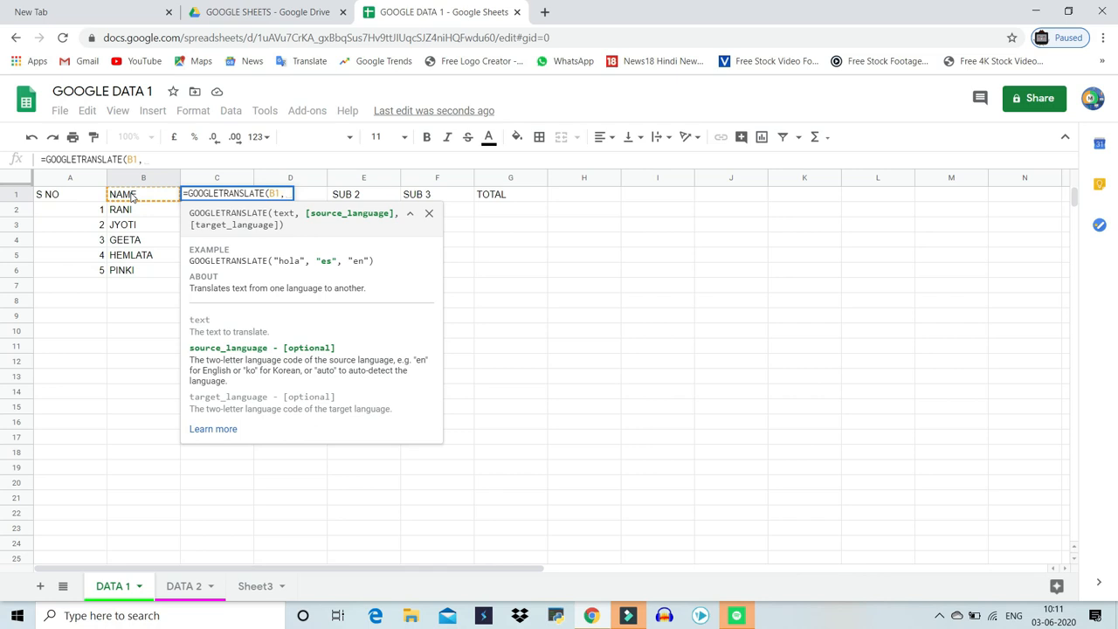
type("\"")
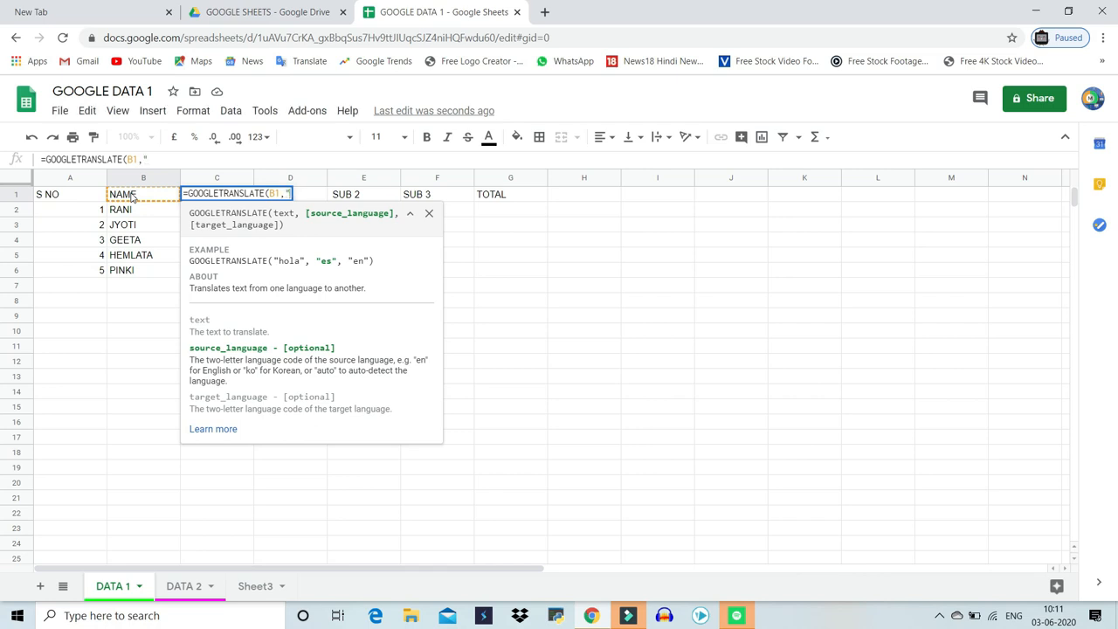
type("EN")
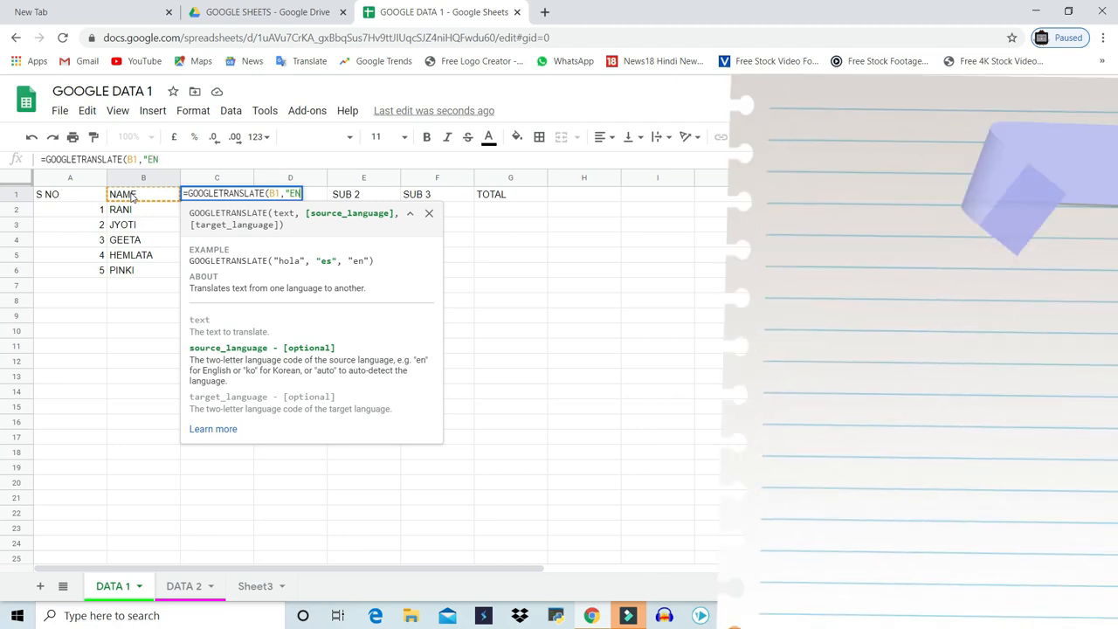
type("\"")
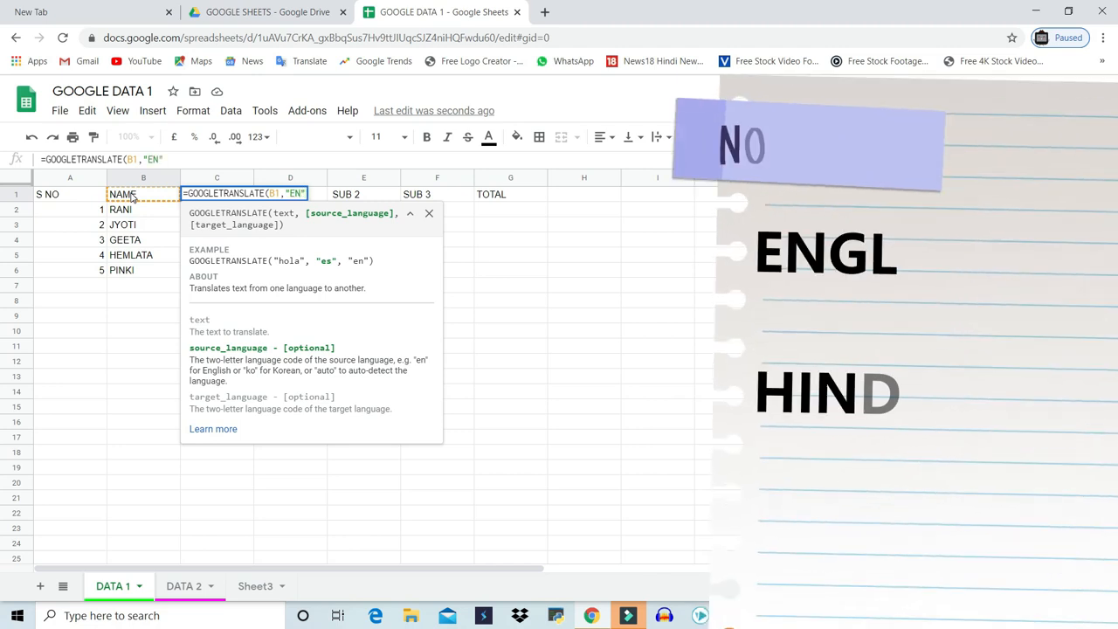
type(",")
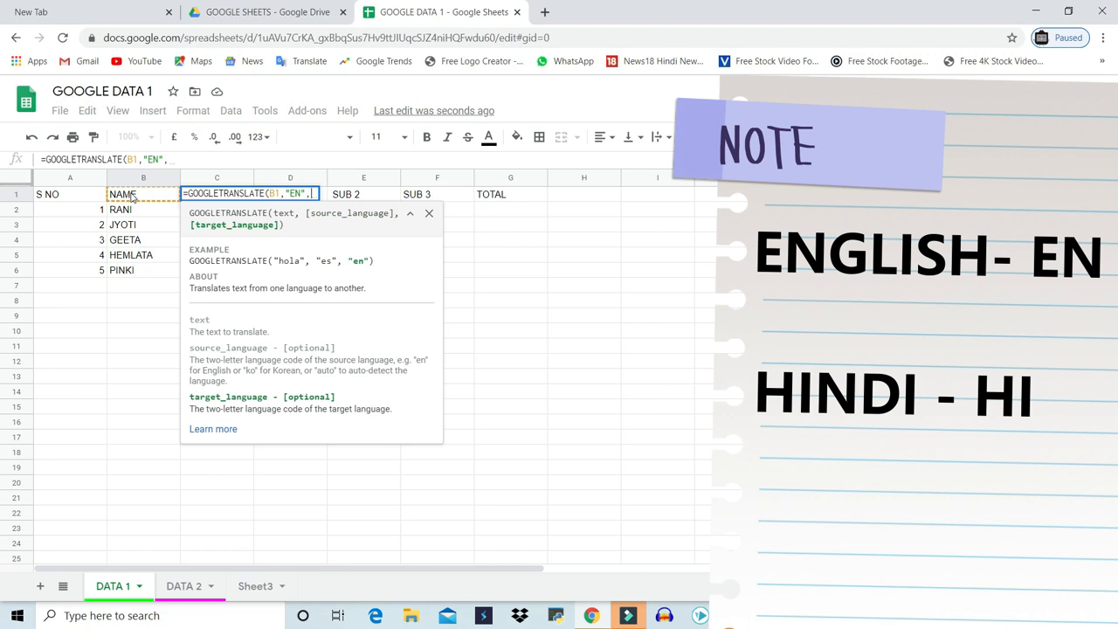
type("\"HI")
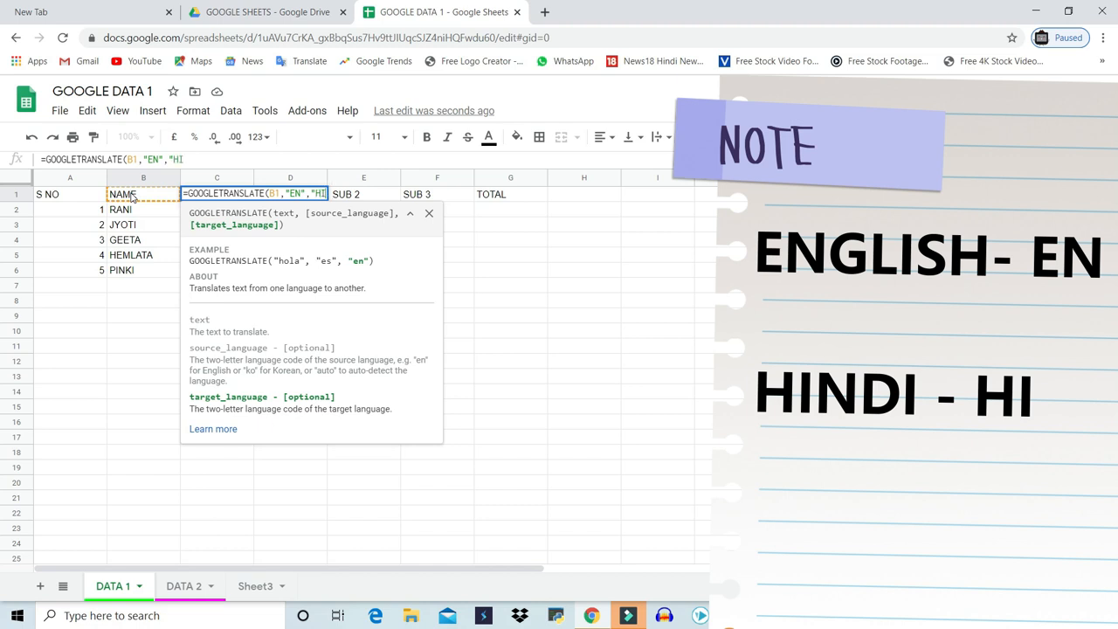
type("\")")
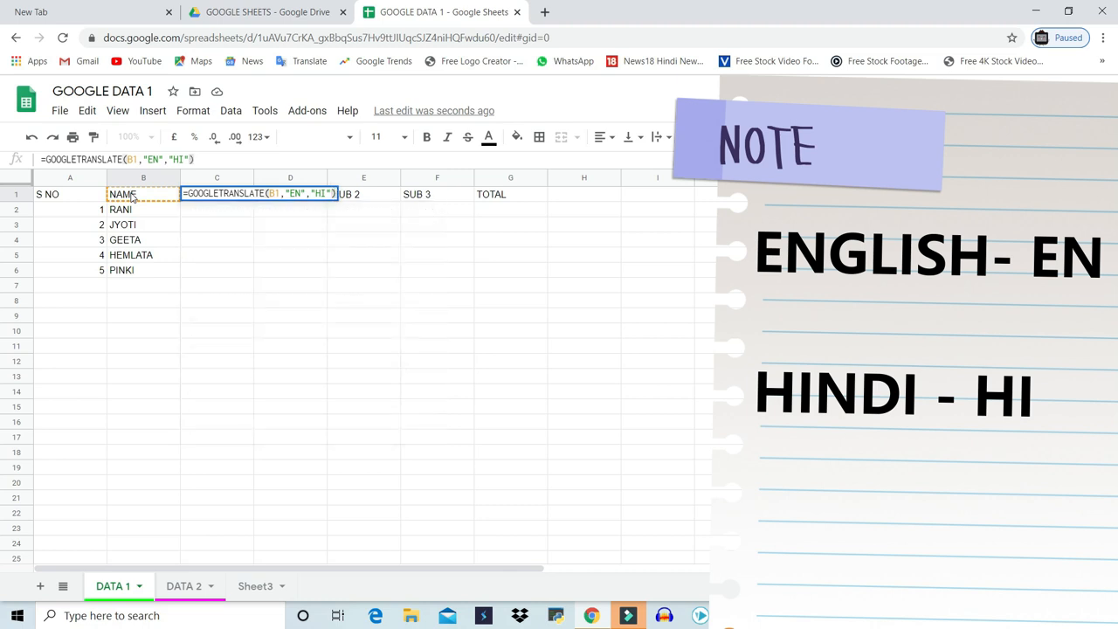
key("Return")
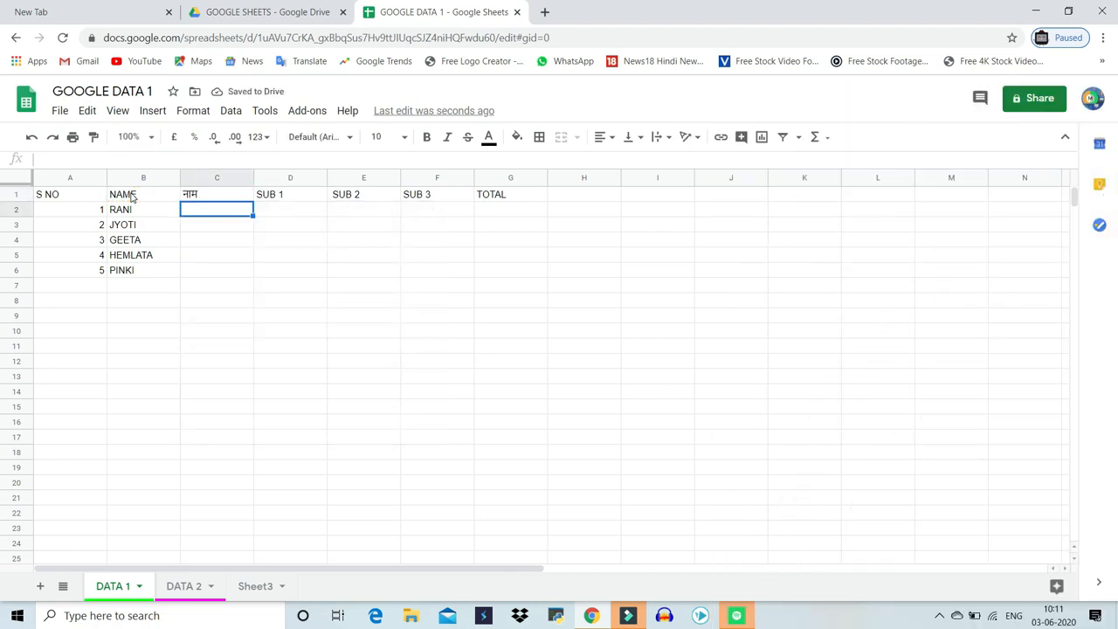
Fill the translation formula down from C1 to C6
left_click(194, 199)
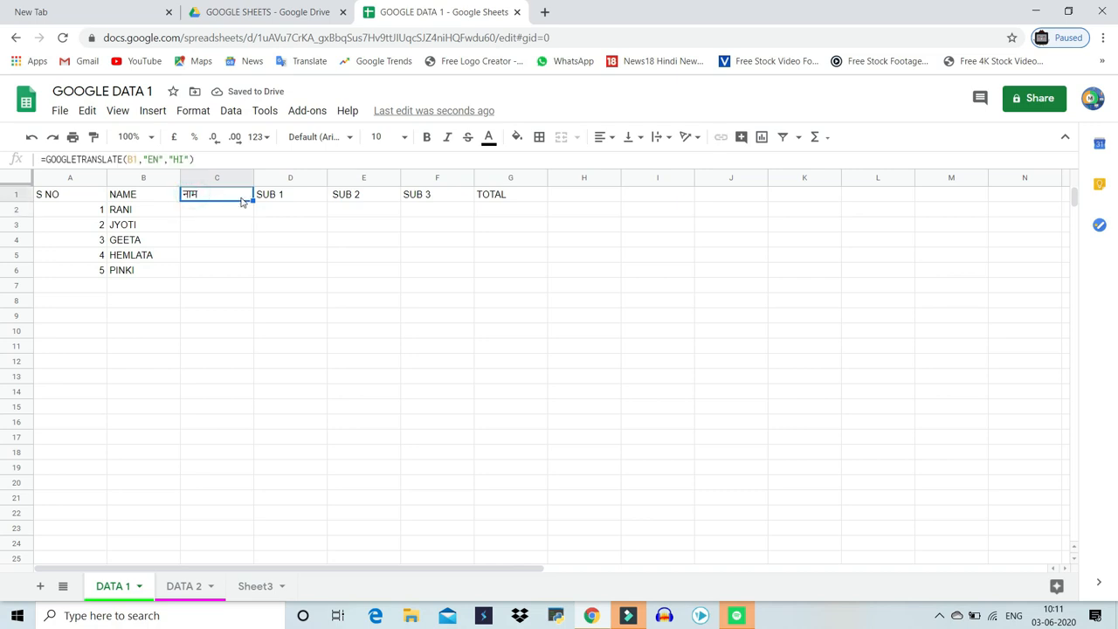
left_click(252, 209)
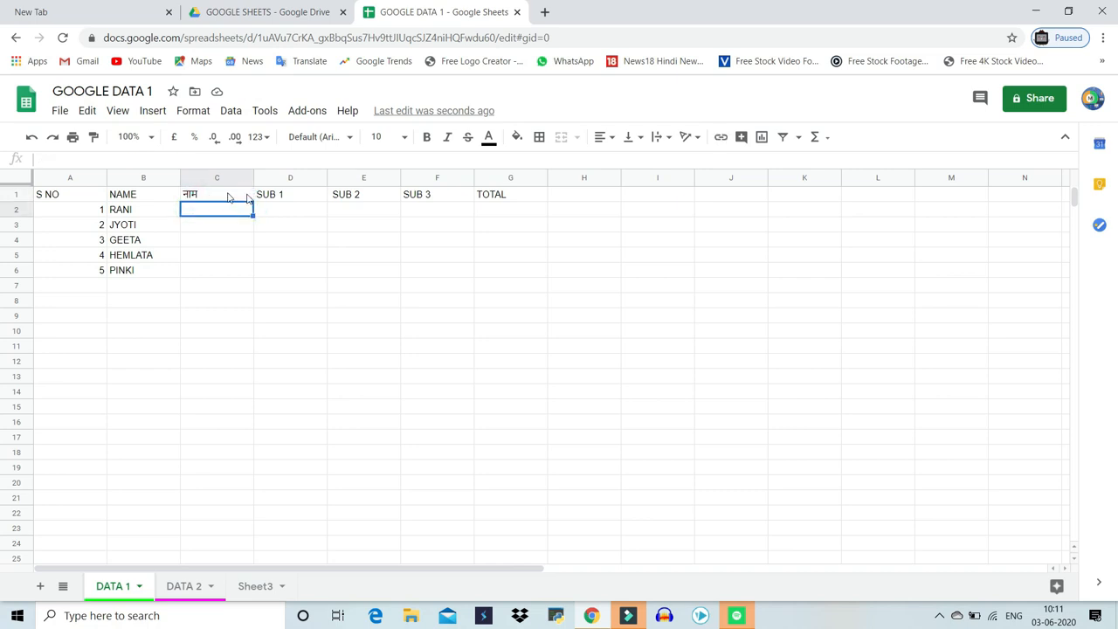
left_click(232, 195)
left_click_drag(253, 200, 253, 274)
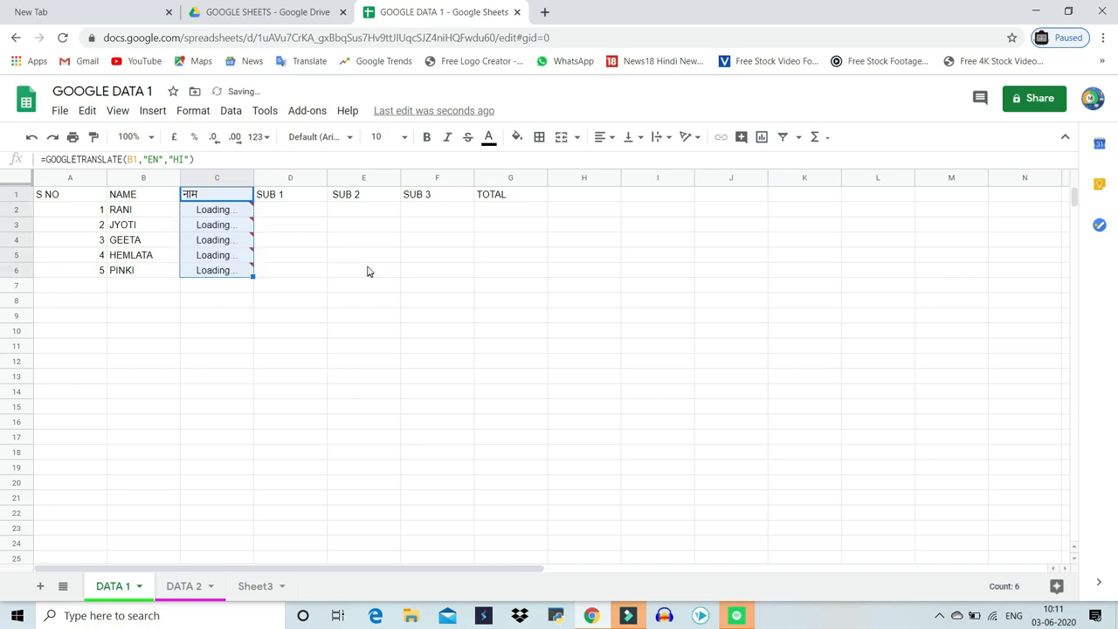
Change the name GEETA in B4 to GITA
left_click(220, 243)
left_click(122, 243)
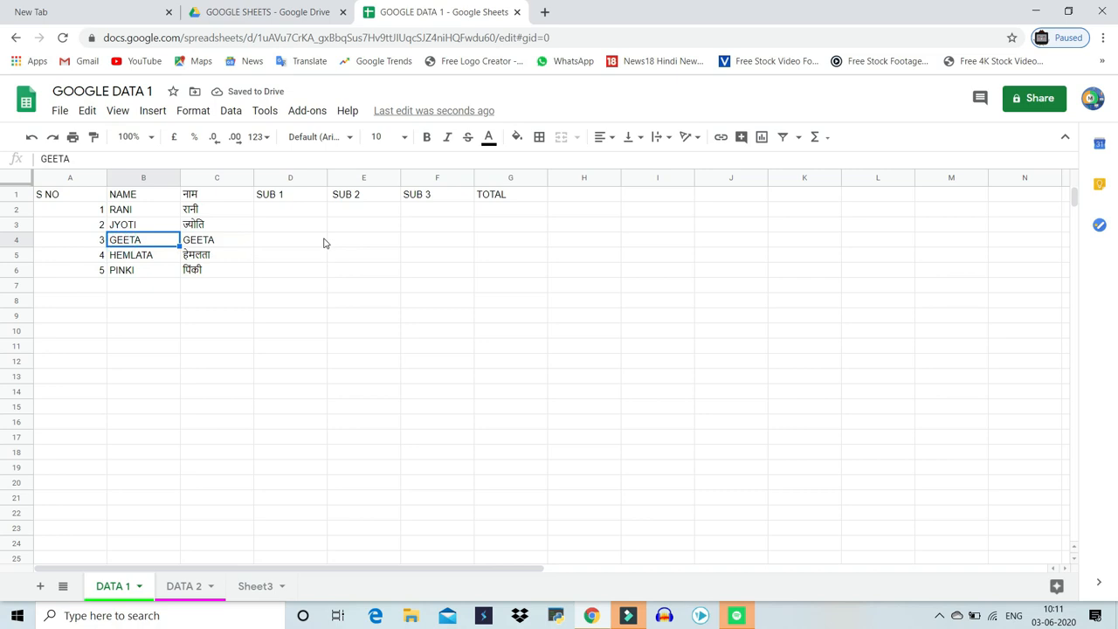
type("GITA")
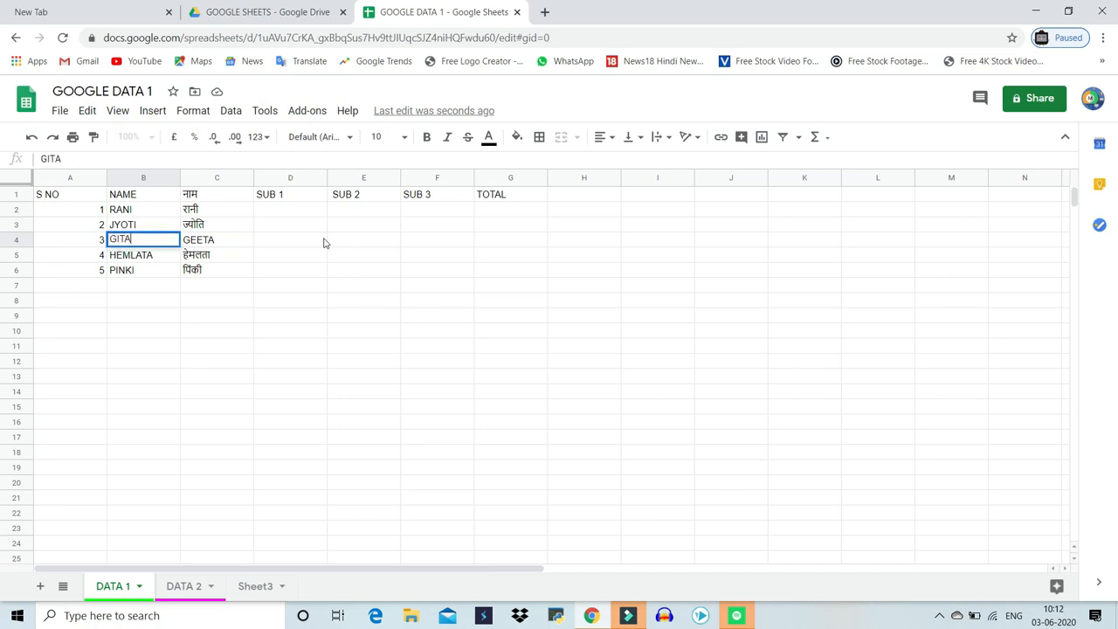
key("Return")
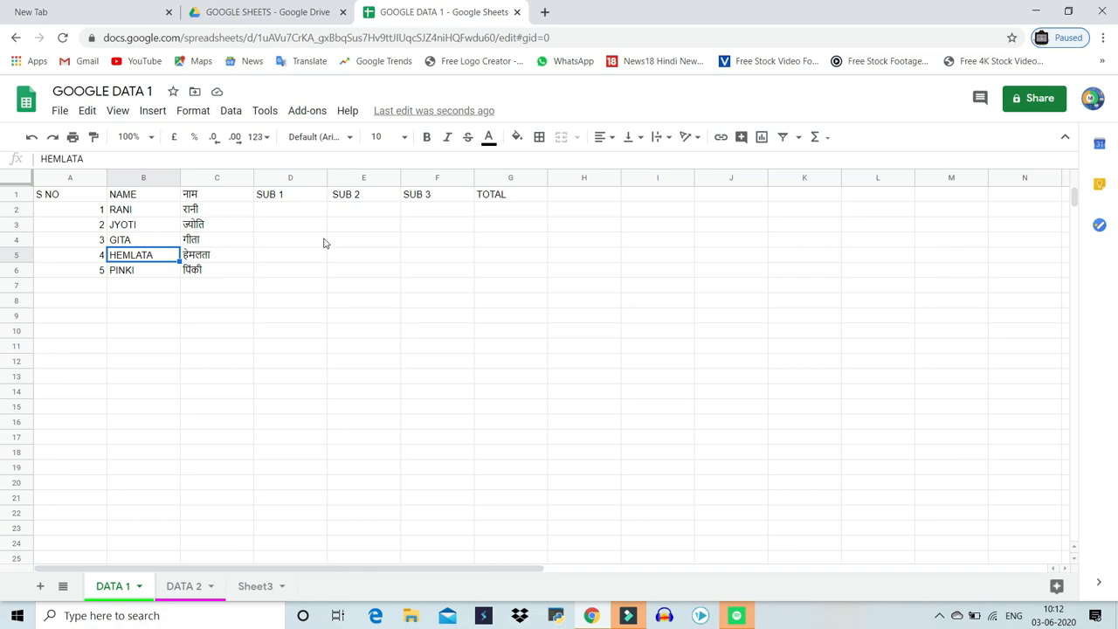
Delete the translation column C
left_click(206, 182)
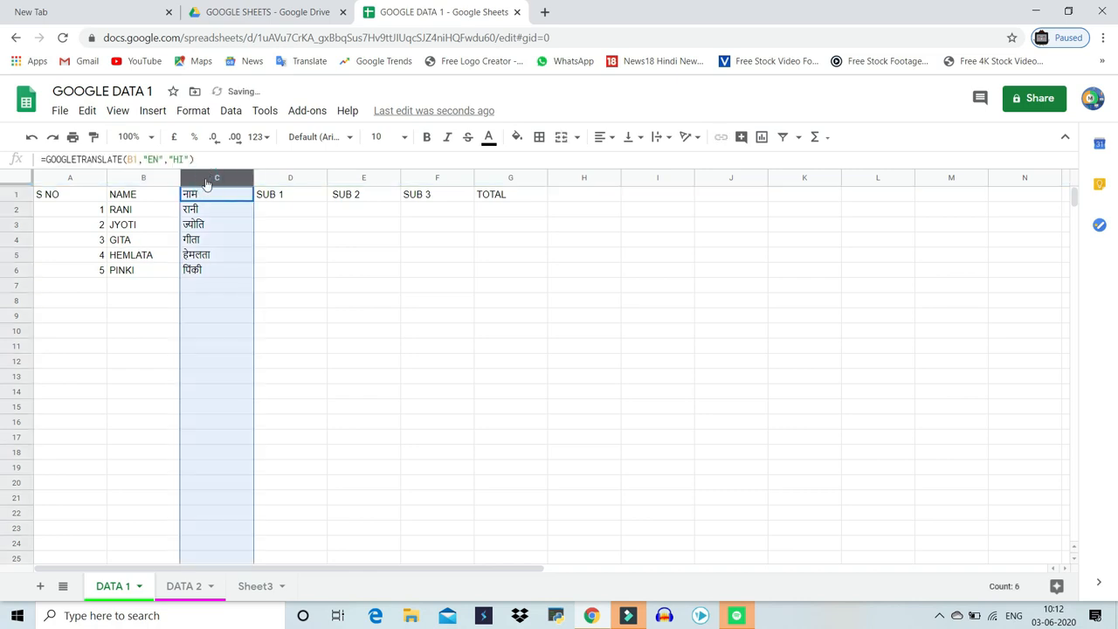
right_click(207, 182)
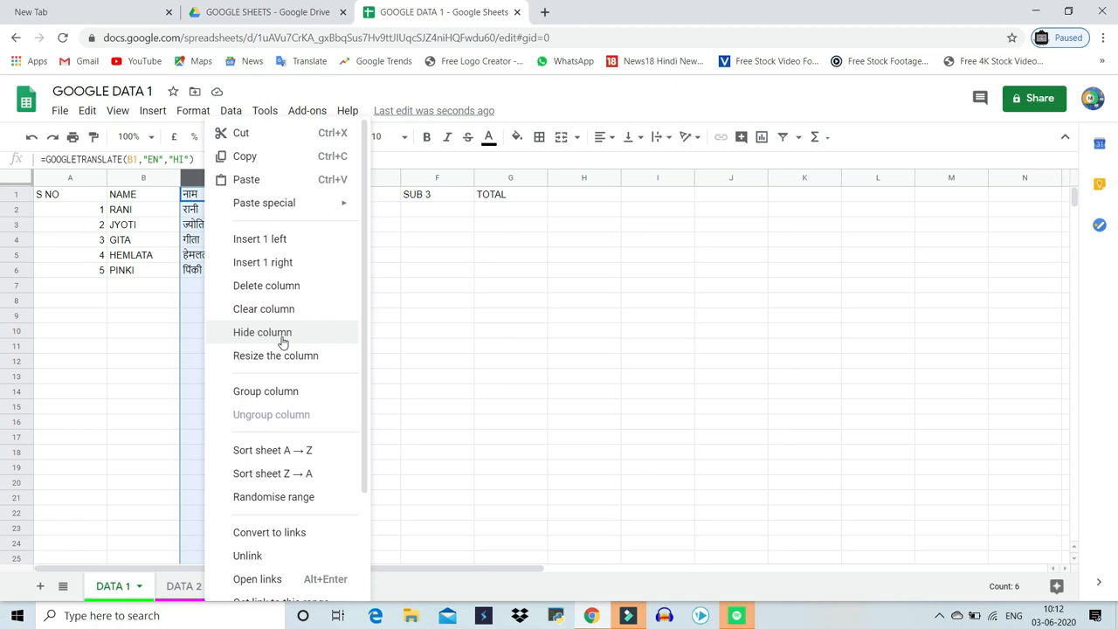
left_click(310, 300)
left_click(489, 299)
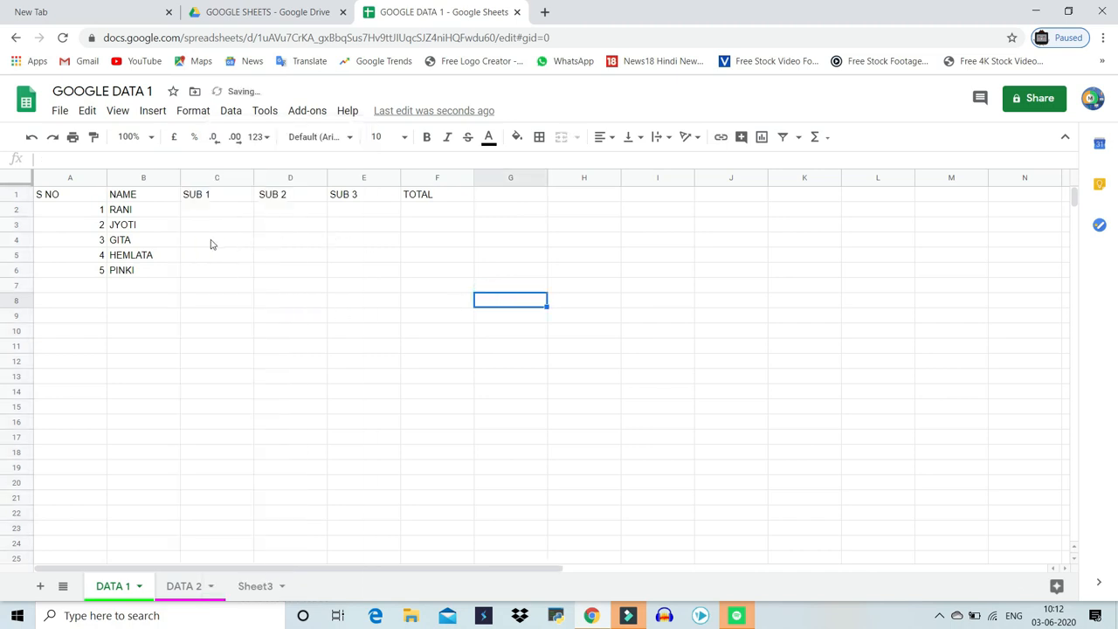
Select C2 to E6 and enter the SUB 1 marks 54, 45, 63, 54 and 12
left_click_drag(207, 215, 375, 285)
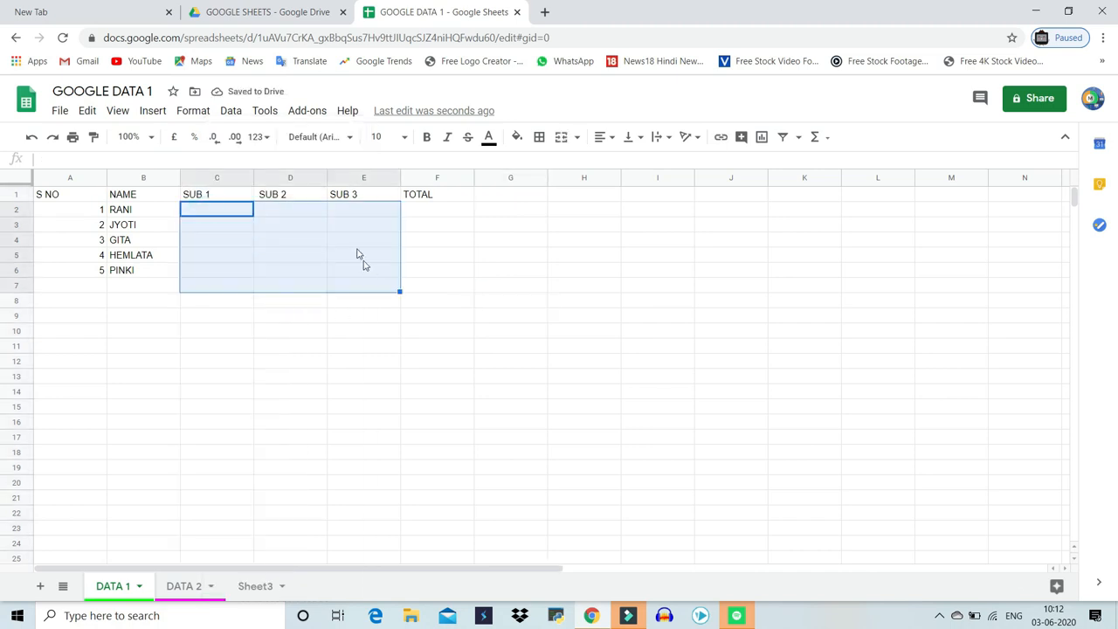
left_click_drag(224, 215, 374, 270)
type("54")
key("Return")
type("45")
key("Return")
type("63")
key("Return")
type("54")
key("Return")
type("12")
key("Return")
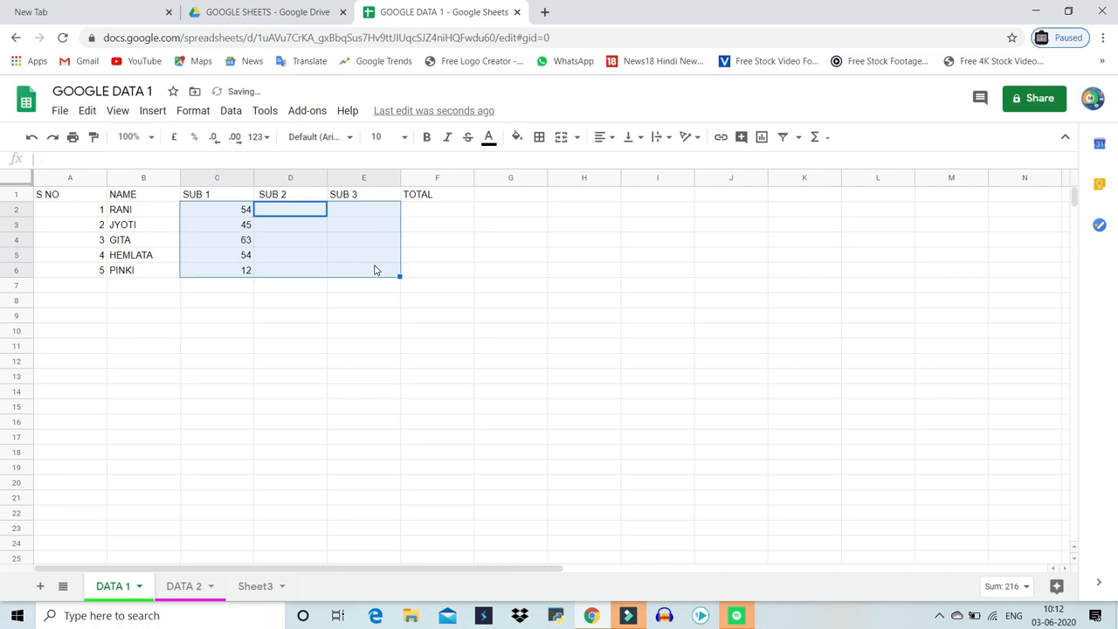
Enter the SUB 2 marks 54, 85, 45, 63 and 45
type("54")
key("Return")
type("85")
key("Return")
type("45")
key("Return")
type("63")
key("Return")
type("45")
Enter the SUB 3 marks 45, 24, 42, 52 and 63
key("Return")
type("45")
key("Return")
type("24")
key("Return")
type("234")
key("Up")
type("42")
key("Return")
type("52")
key("Return")
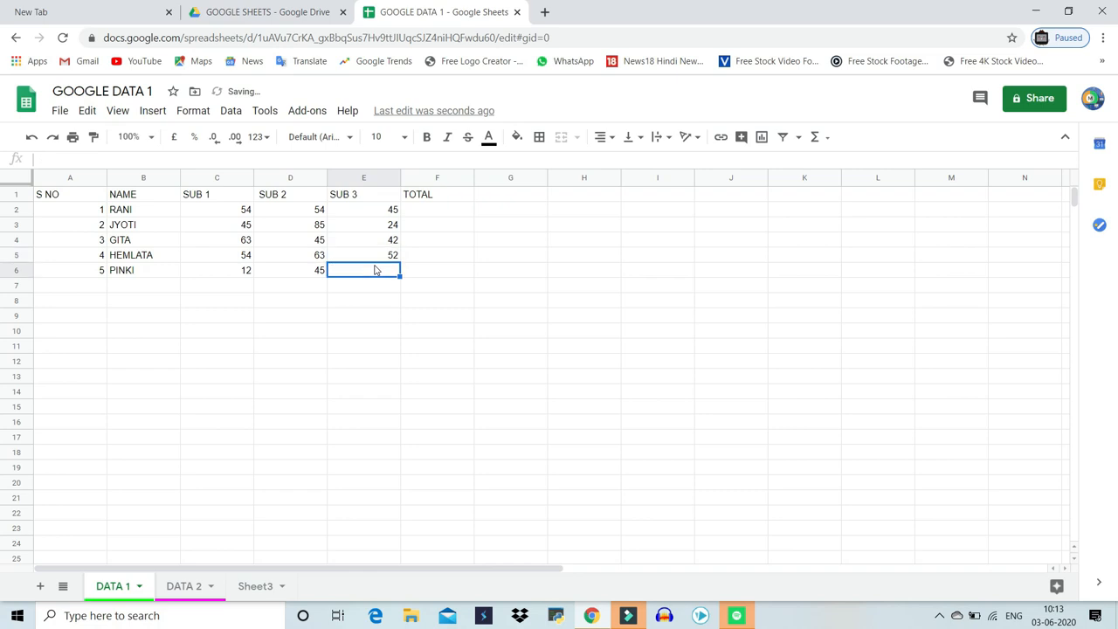
type("63")
key("Return")
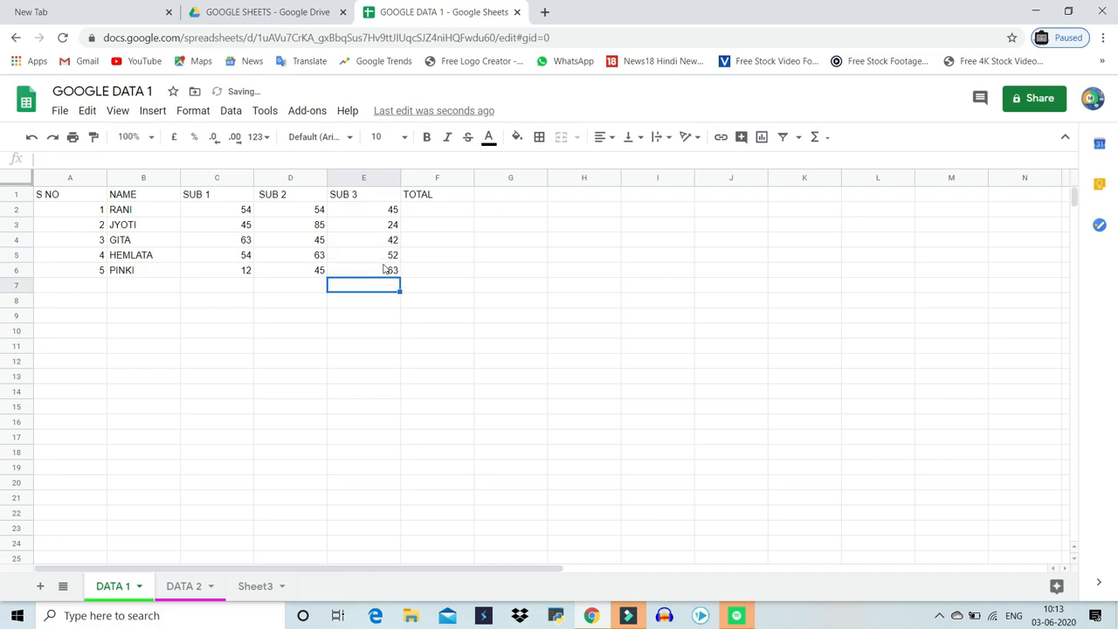
Total SUB 1 to SUB 3 with a SUM formula in F2 and fill it down to F6
left_click(438, 210)
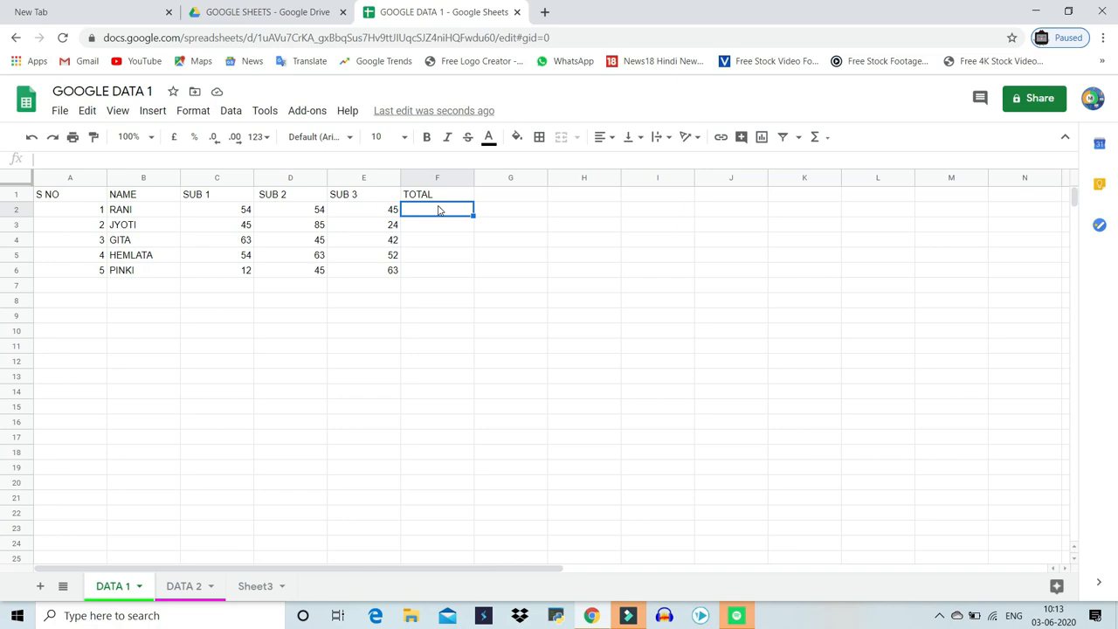
type("=SU")
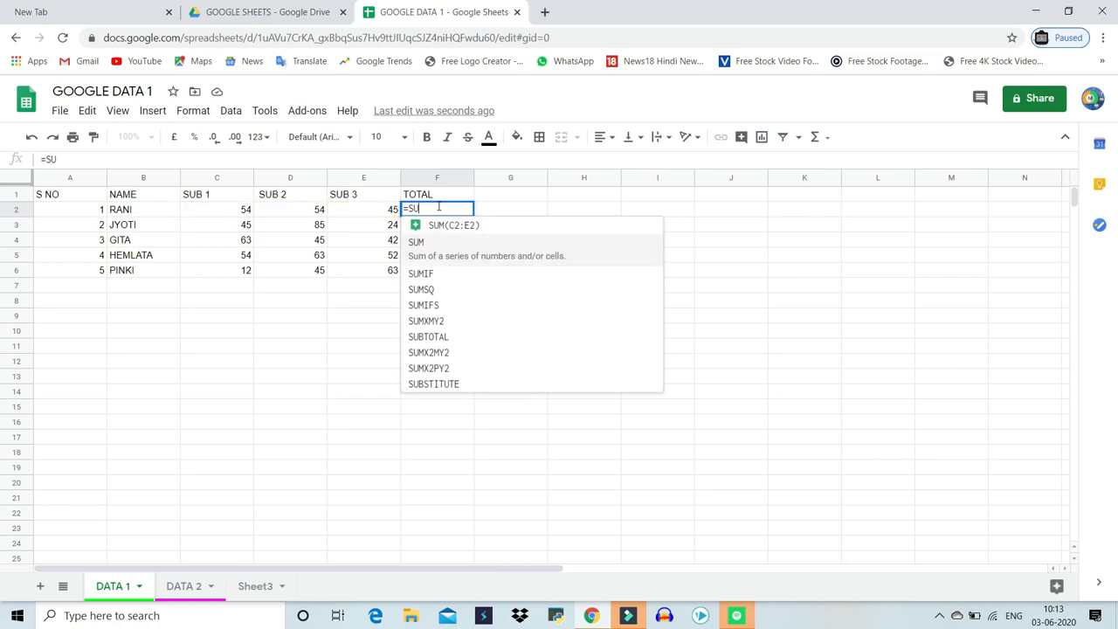
key("Tab")
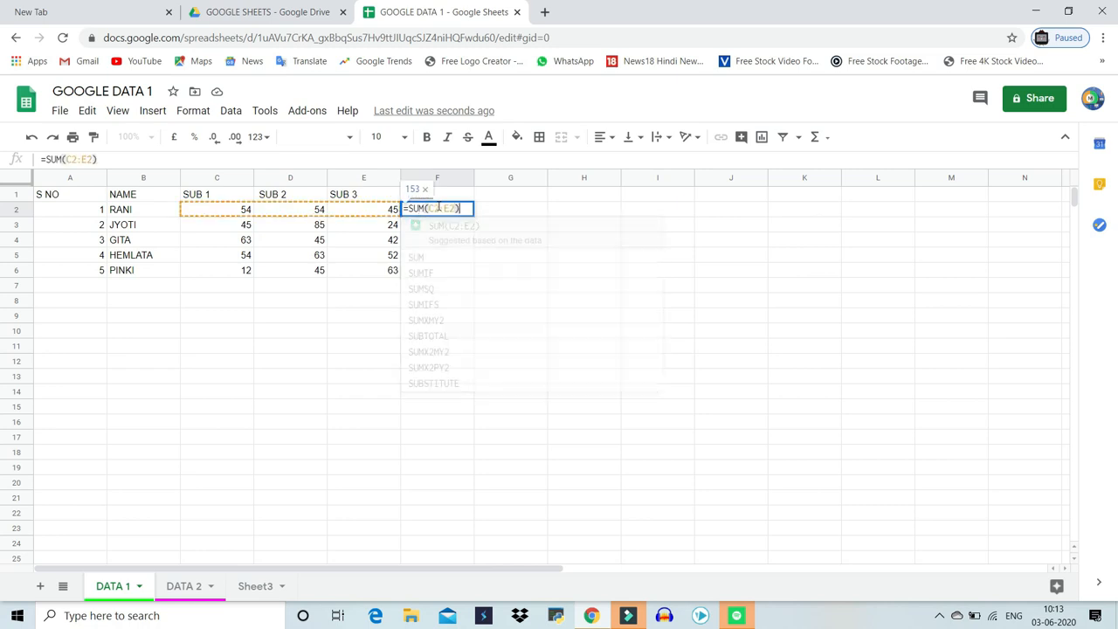
key("Return")
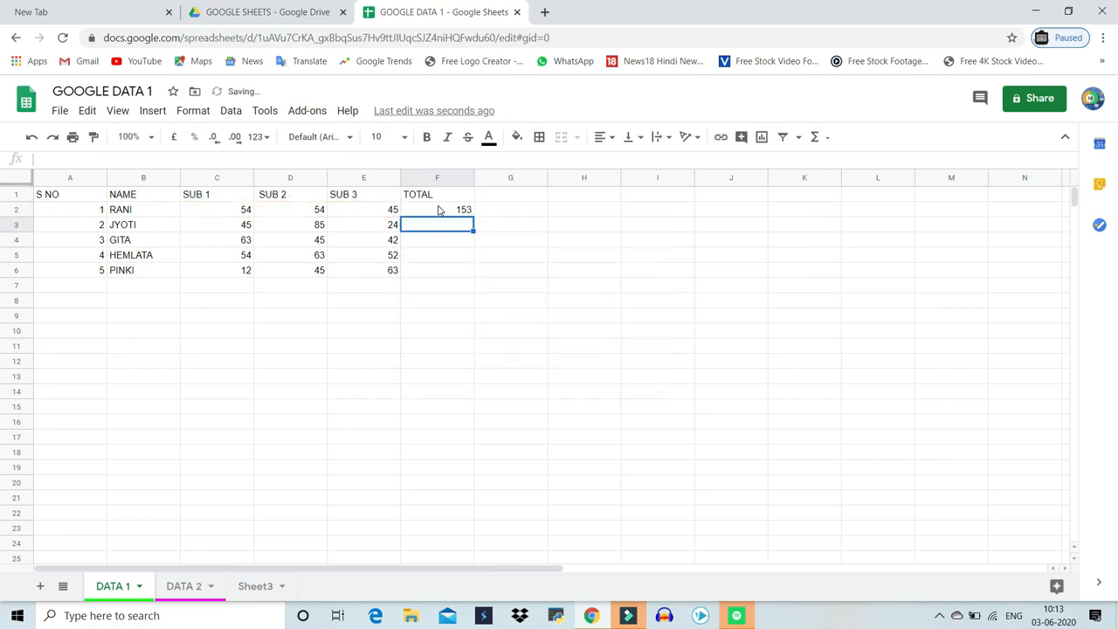
left_click(438, 210)
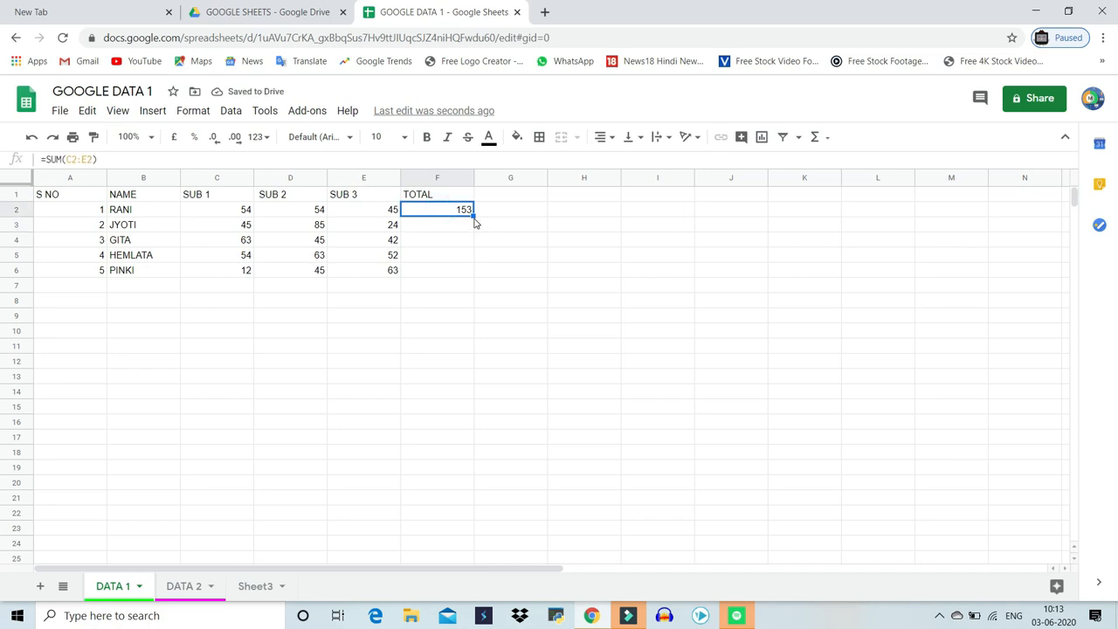
left_click_drag(472, 214, 464, 270)
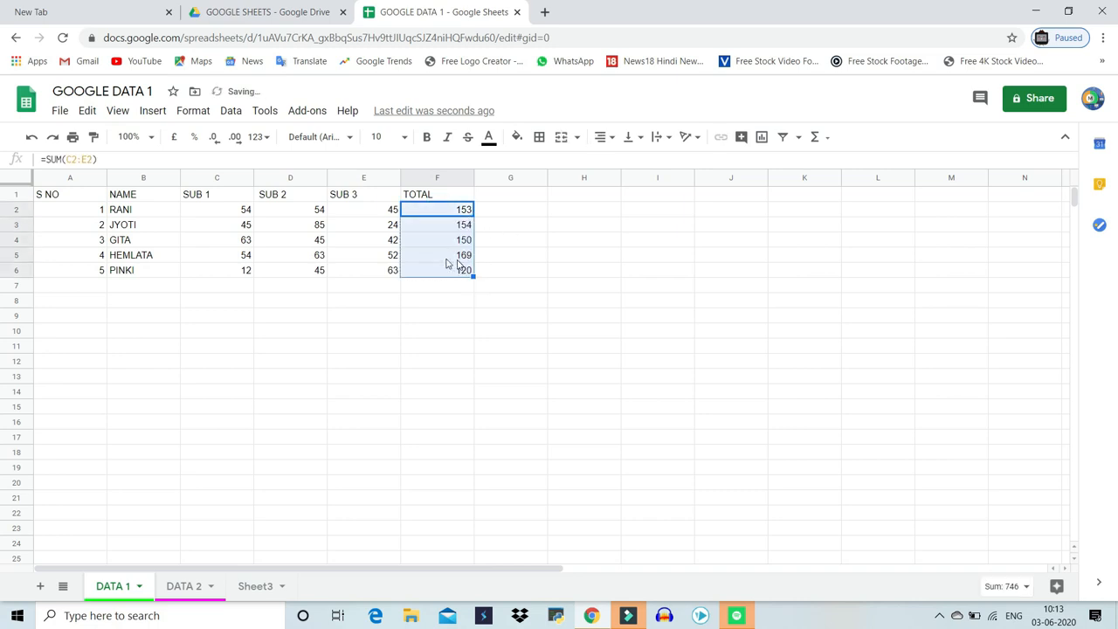
Browse the built-in functions list, including the All category
left_click(437, 257)
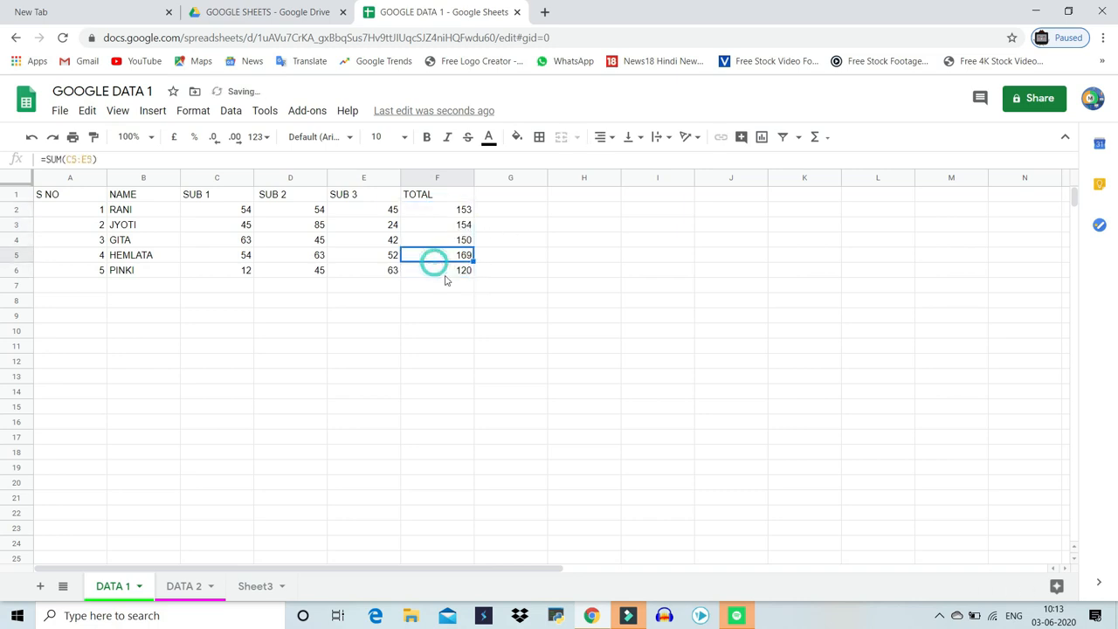
left_click(825, 139)
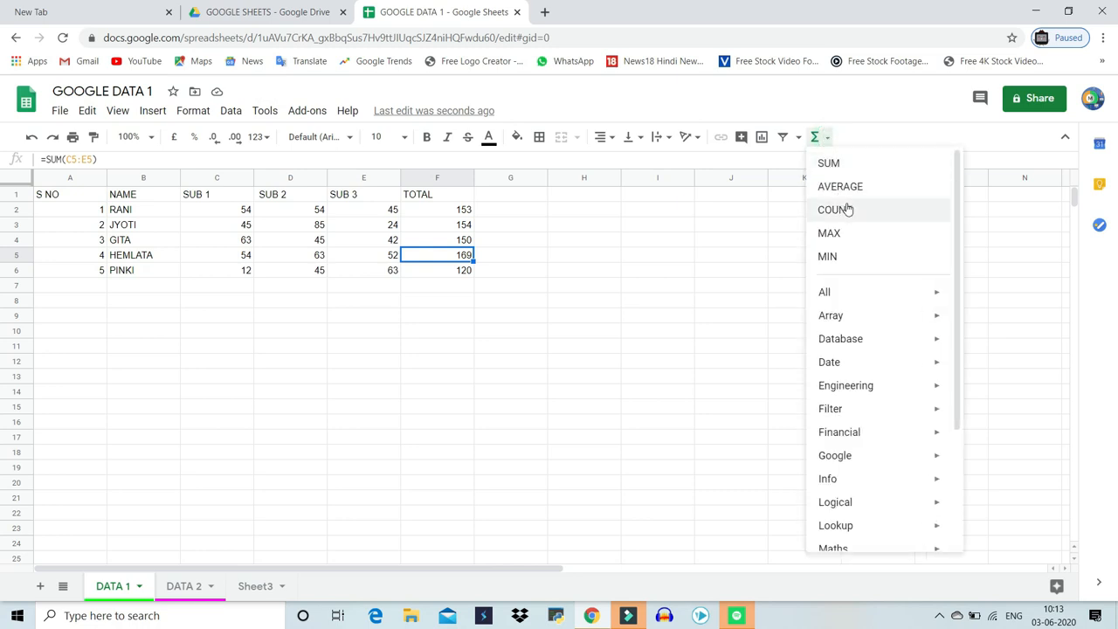
mouse_move(854, 287)
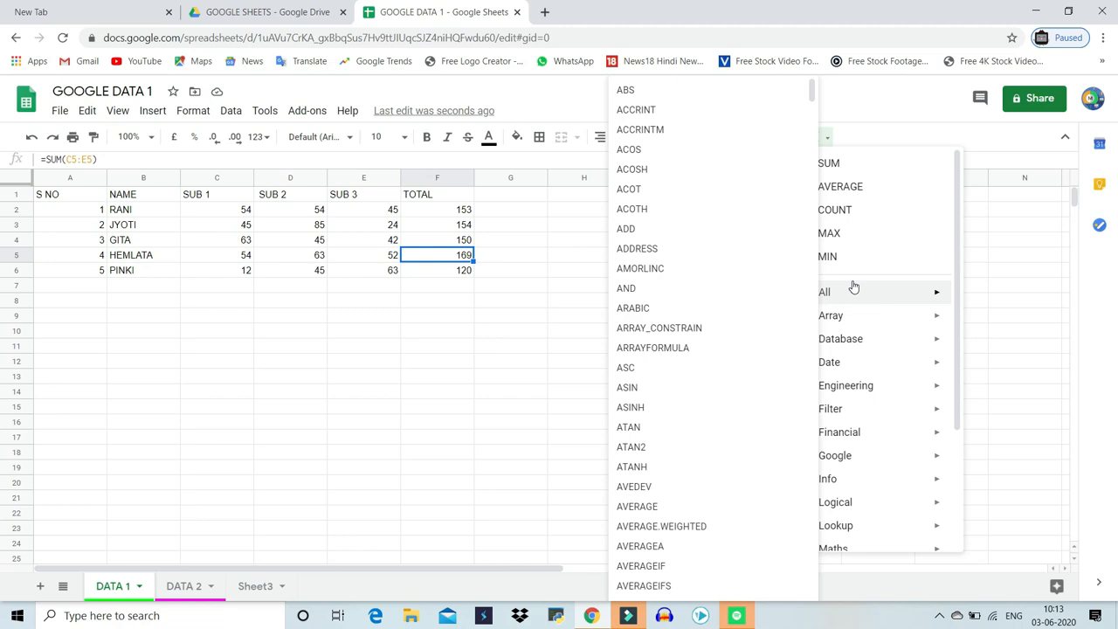
left_click(369, 350)
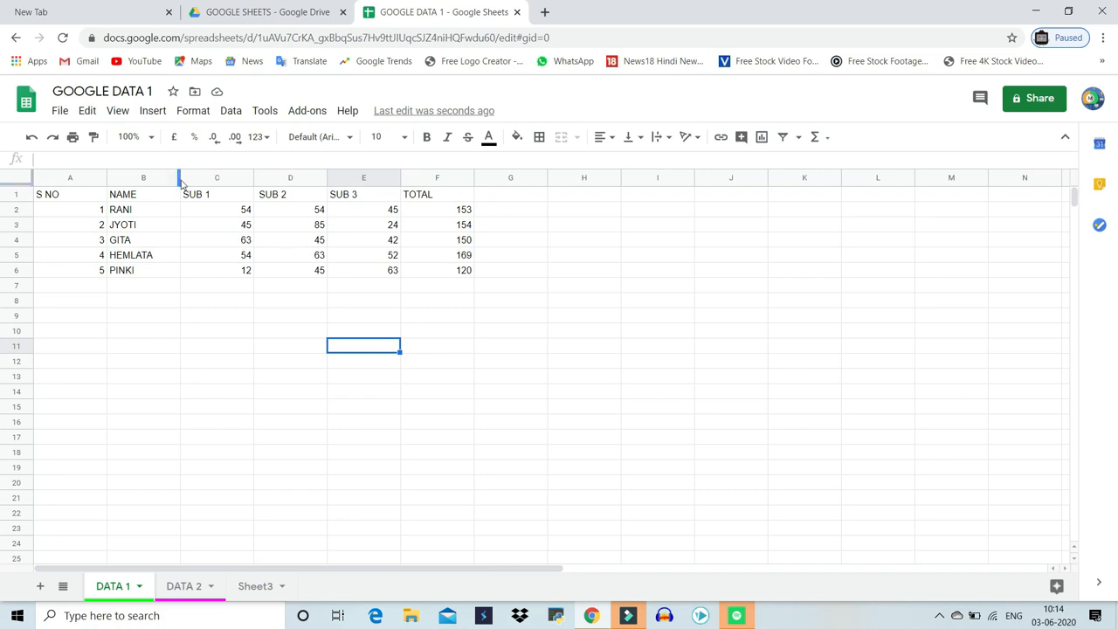
Narrow columns C to F so the marks and totals fit more tightly
left_click_drag(198, 184, 429, 209)
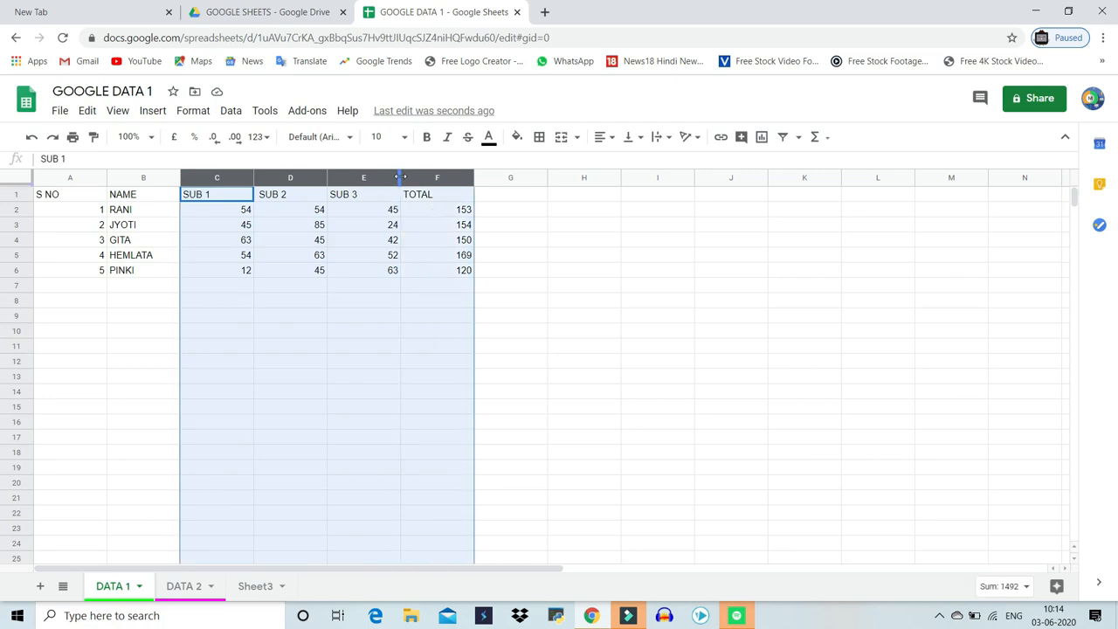
left_click_drag(401, 177, 365, 179)
left_click(437, 360)
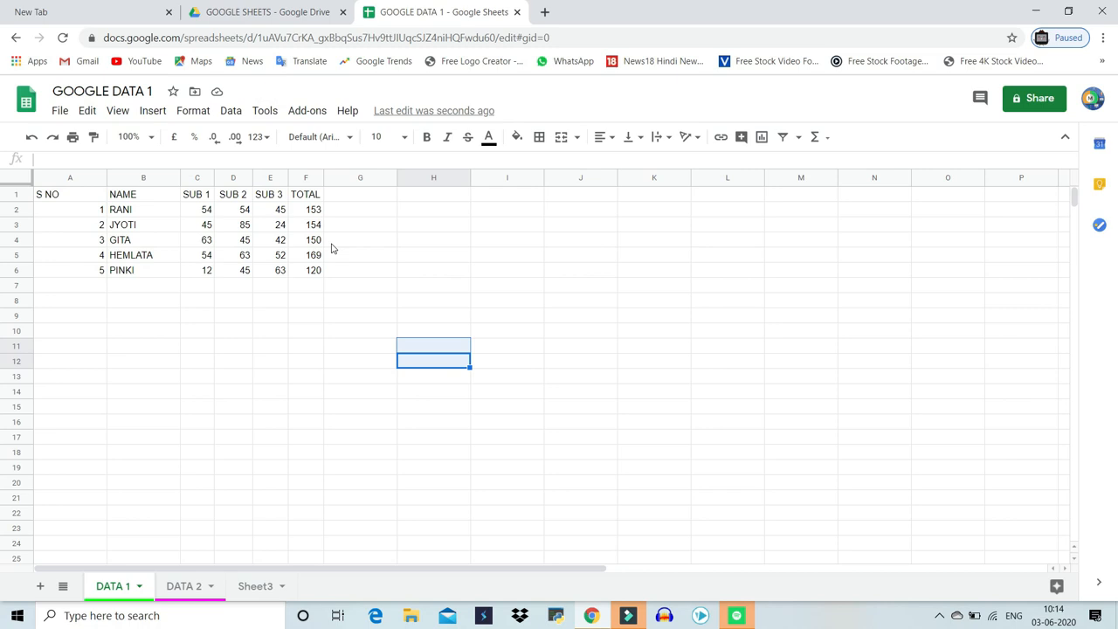
Auto-fit the widths of columns A and B to their contents
left_click(78, 178)
left_click(149, 178, "shift")
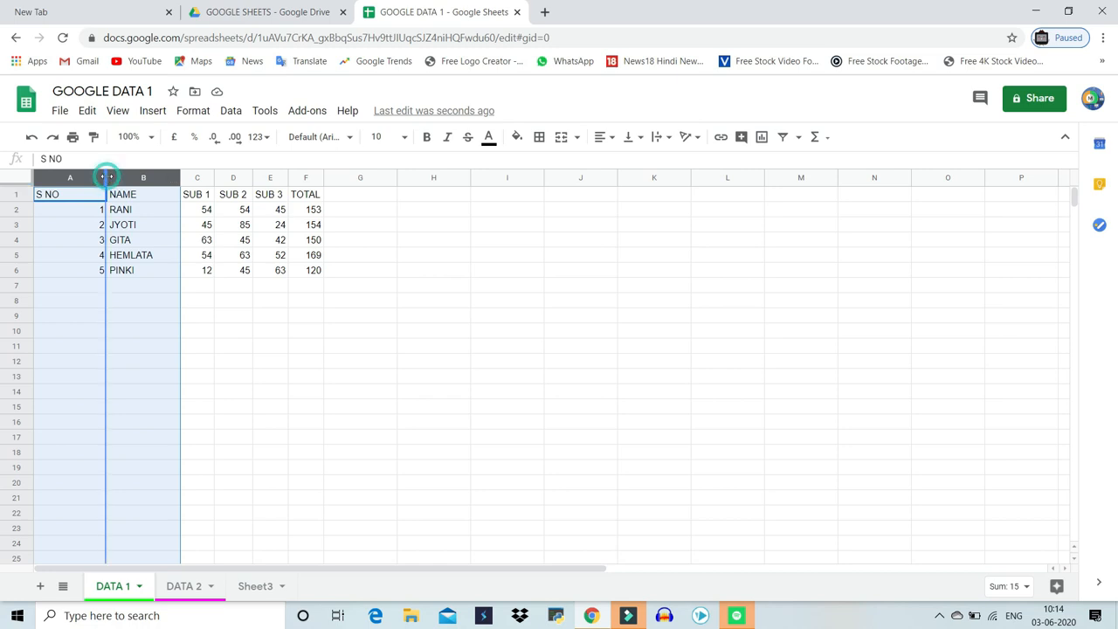
double_click(105, 177)
left_click(199, 301)
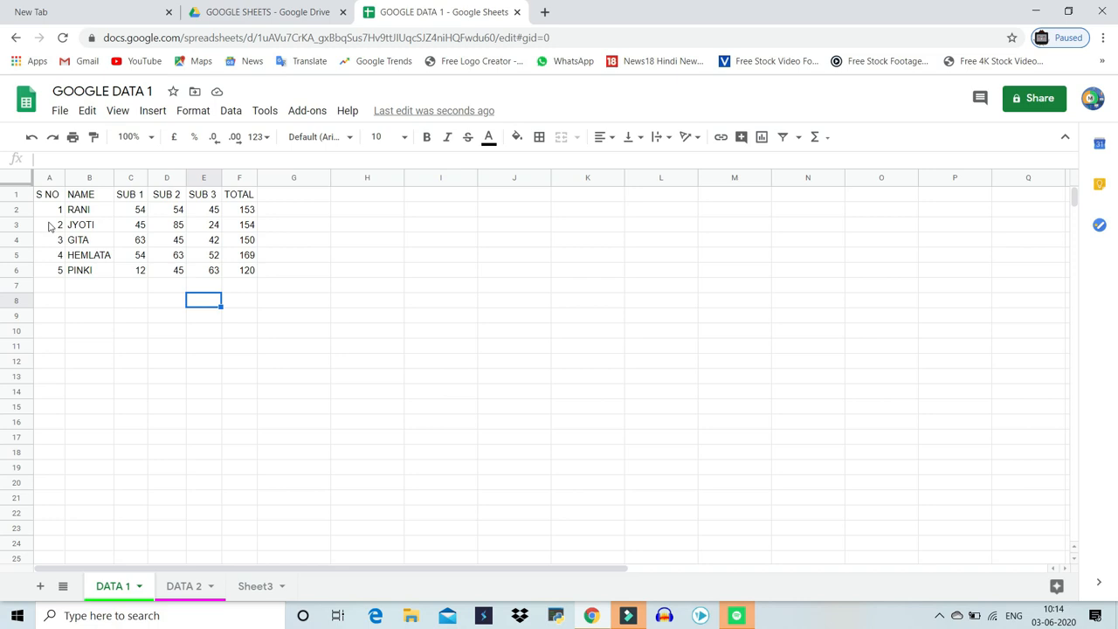
Apply all borders to the whole data table from S NO to TOTAL
left_click(86, 227)
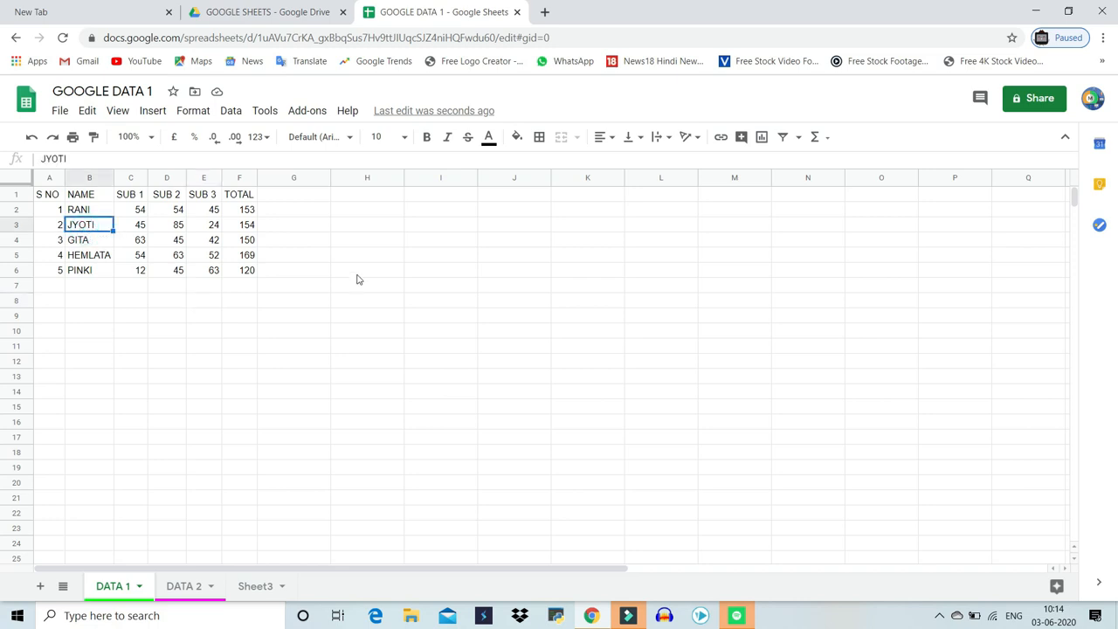
key("ctrl+a")
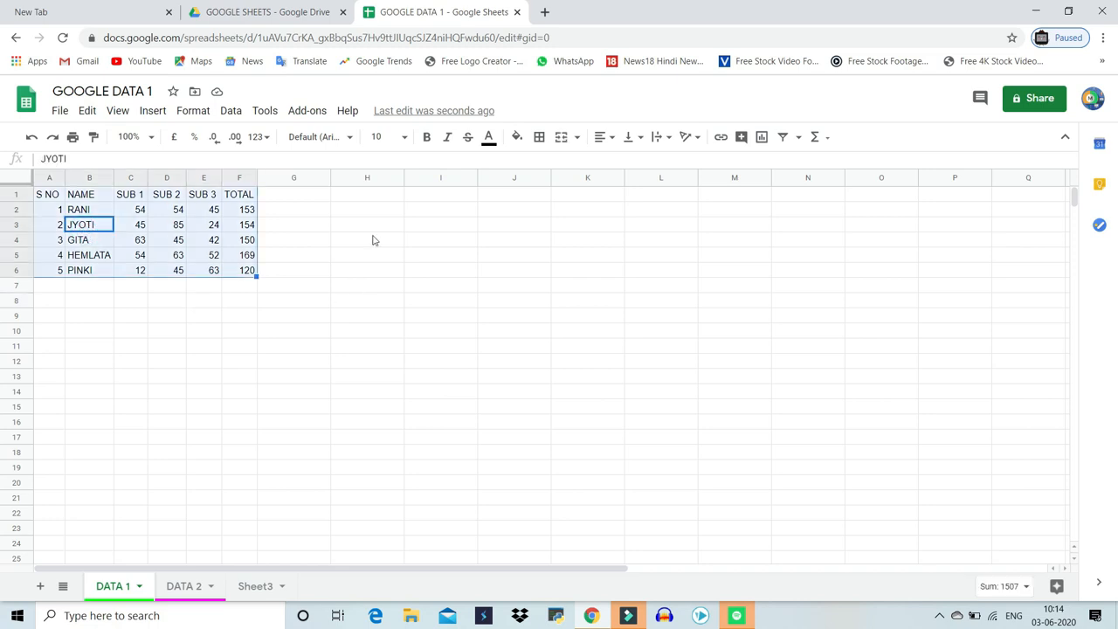
left_click(539, 140)
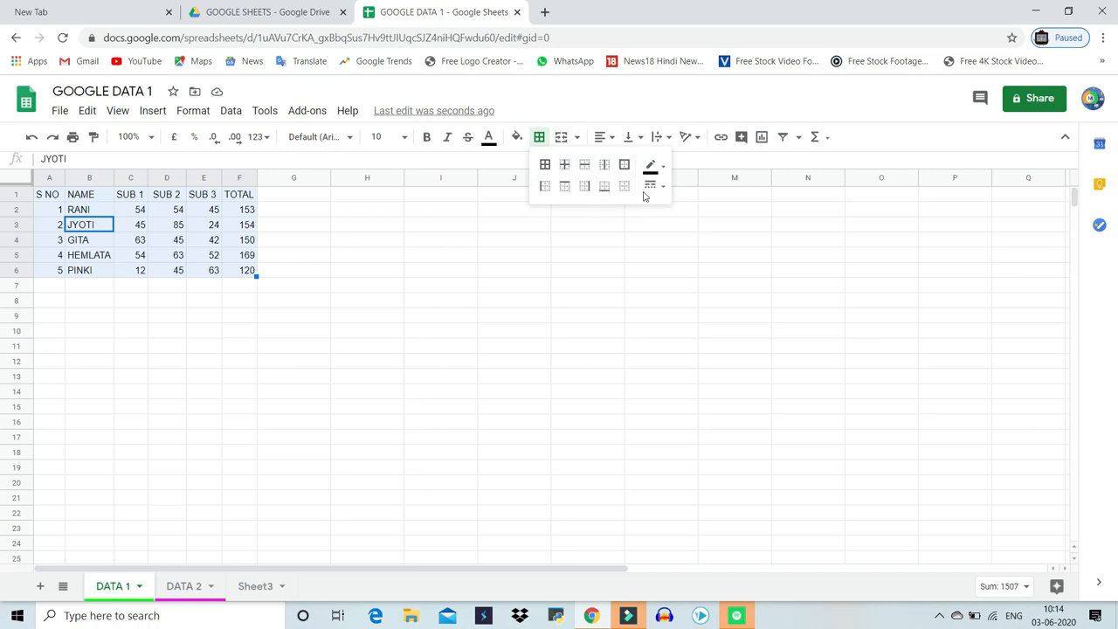
left_click(545, 167)
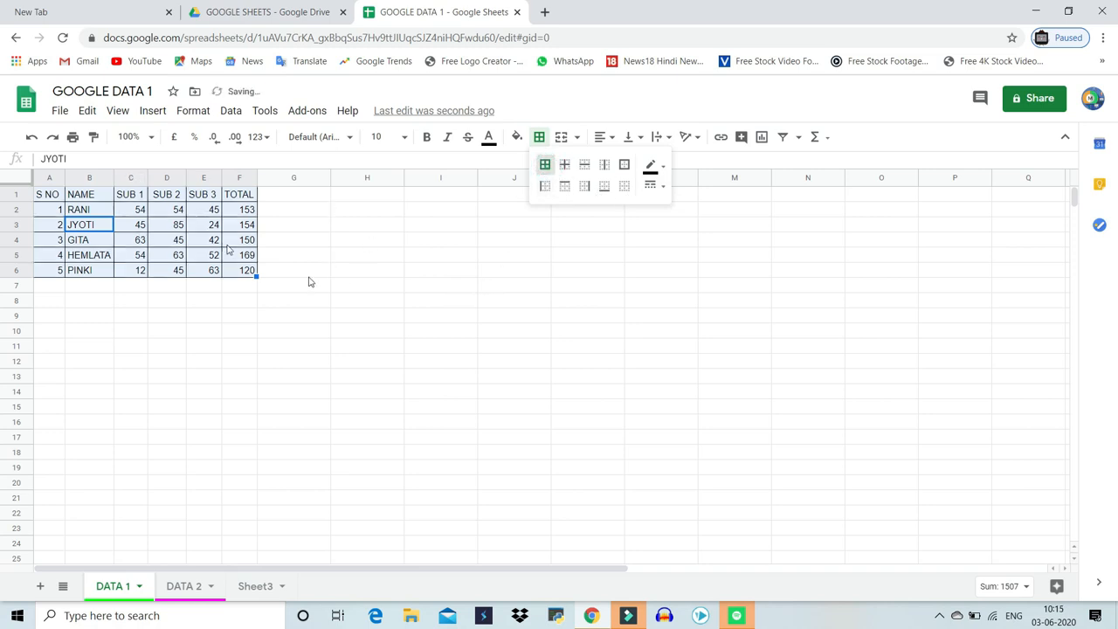
left_click(218, 225)
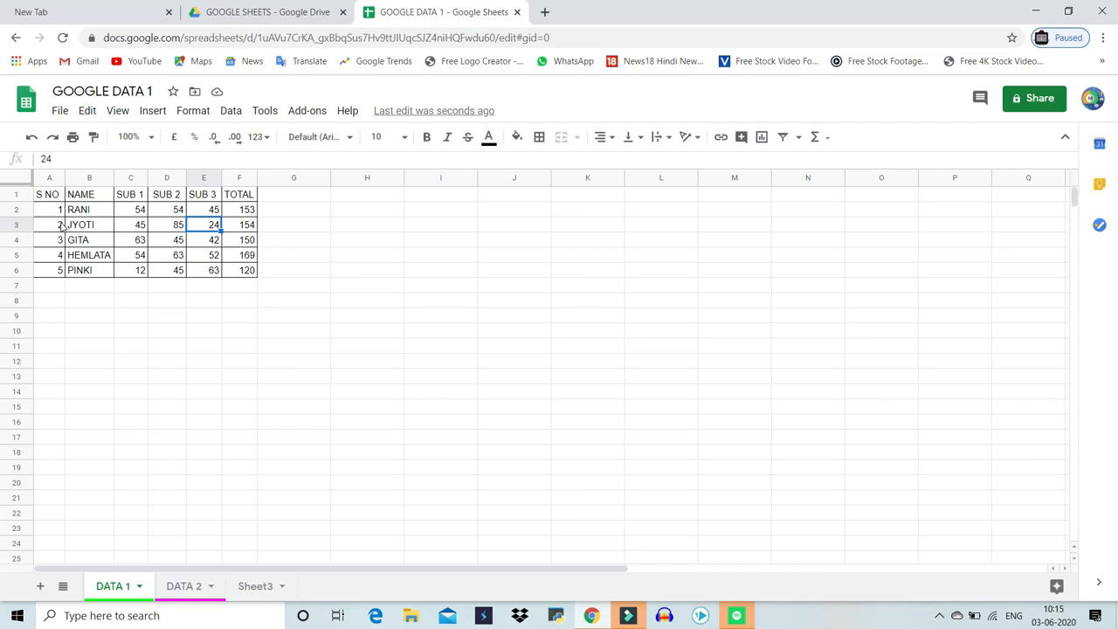
Make the header row S NO to TOTAL bold
left_click_drag(48, 194, 239, 193)
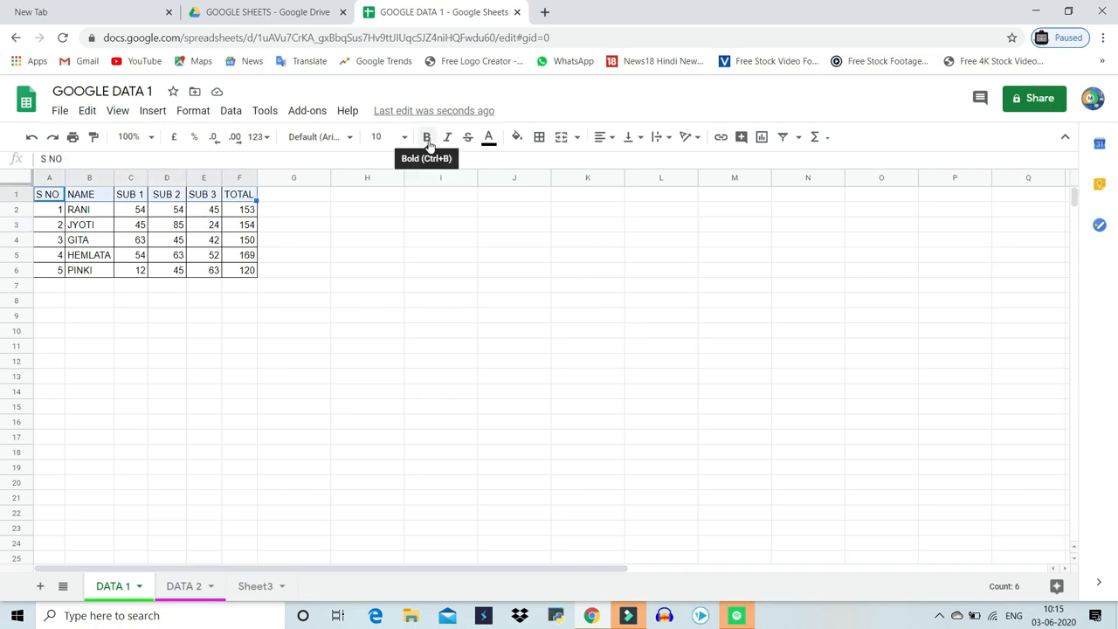
left_click(427, 137)
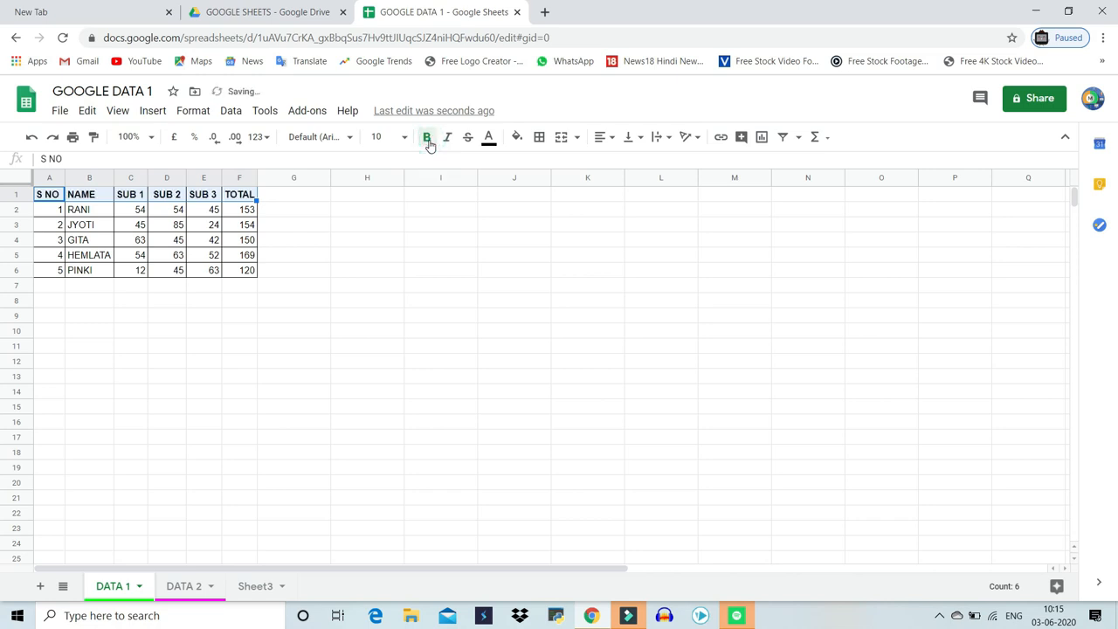
left_click(164, 255)
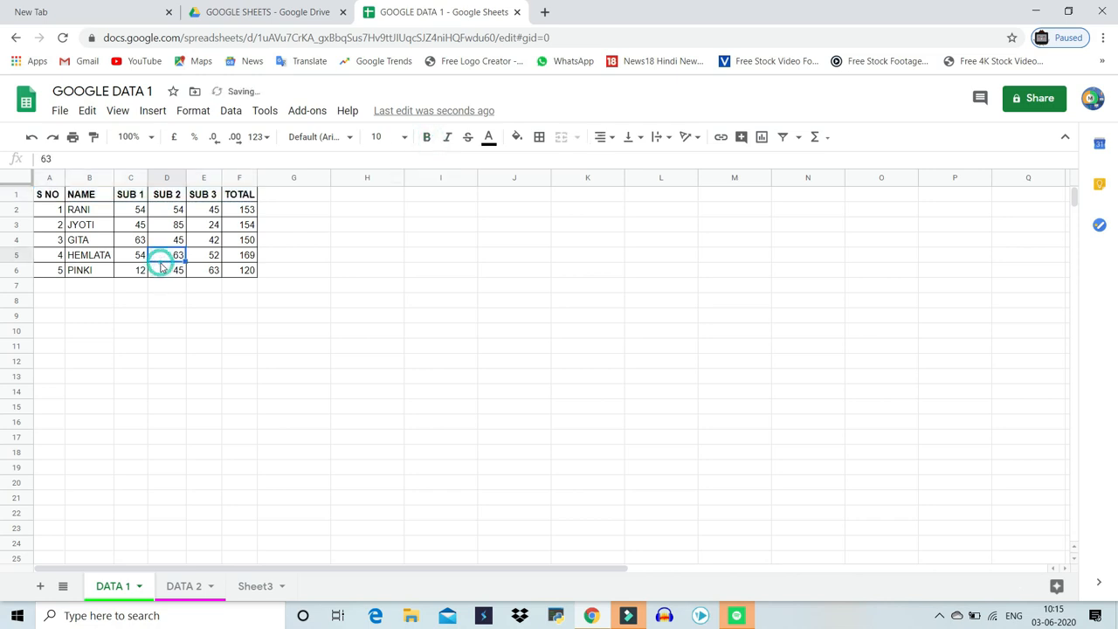
Insert a blank row above the header row
left_click(16, 195)
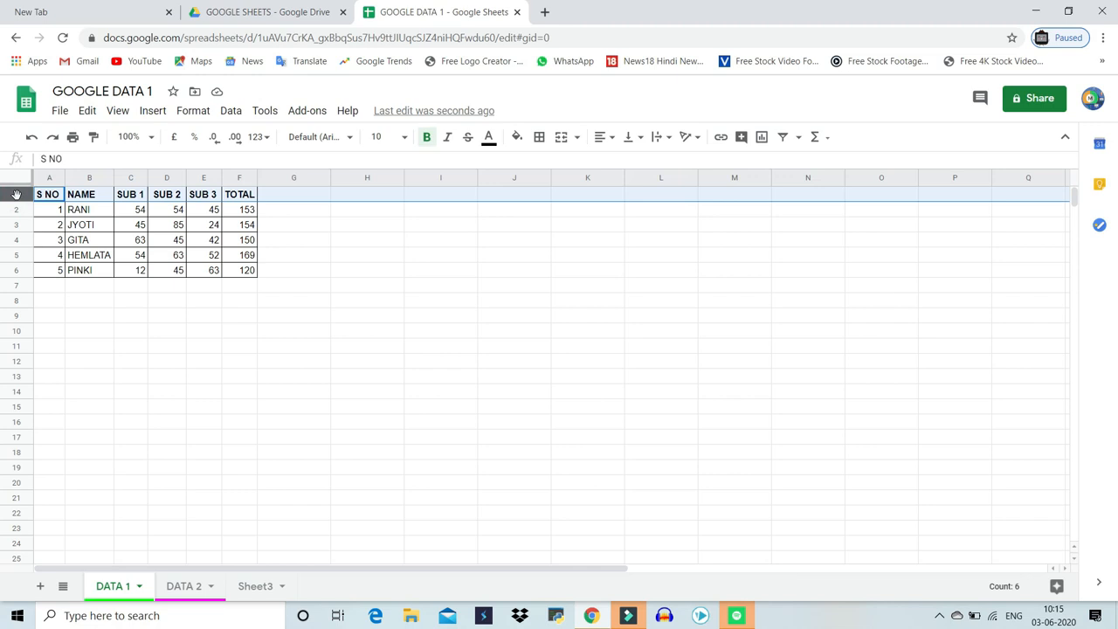
right_click(16, 194)
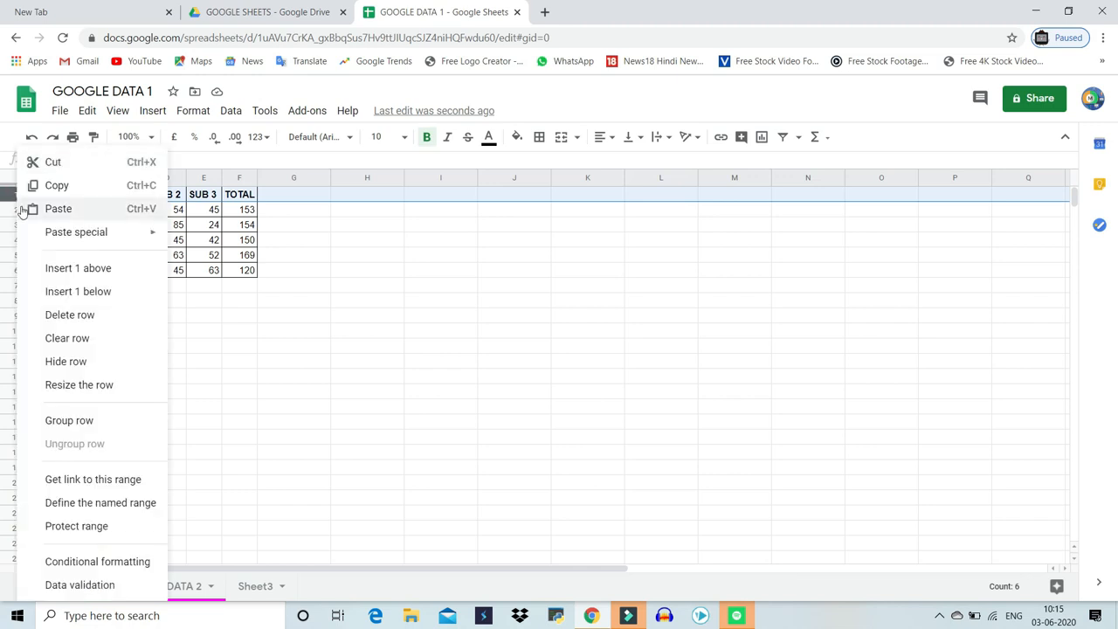
left_click(54, 271)
left_click(384, 330)
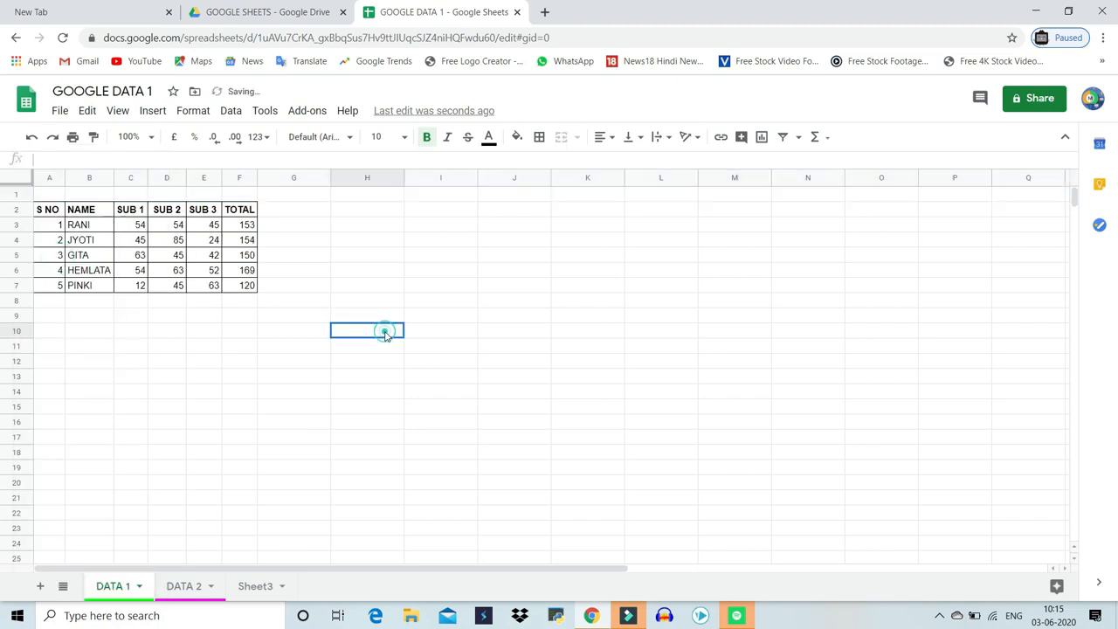
Enter the title GOOGLE DATA in cell A1
left_click_drag(48, 195, 241, 199)
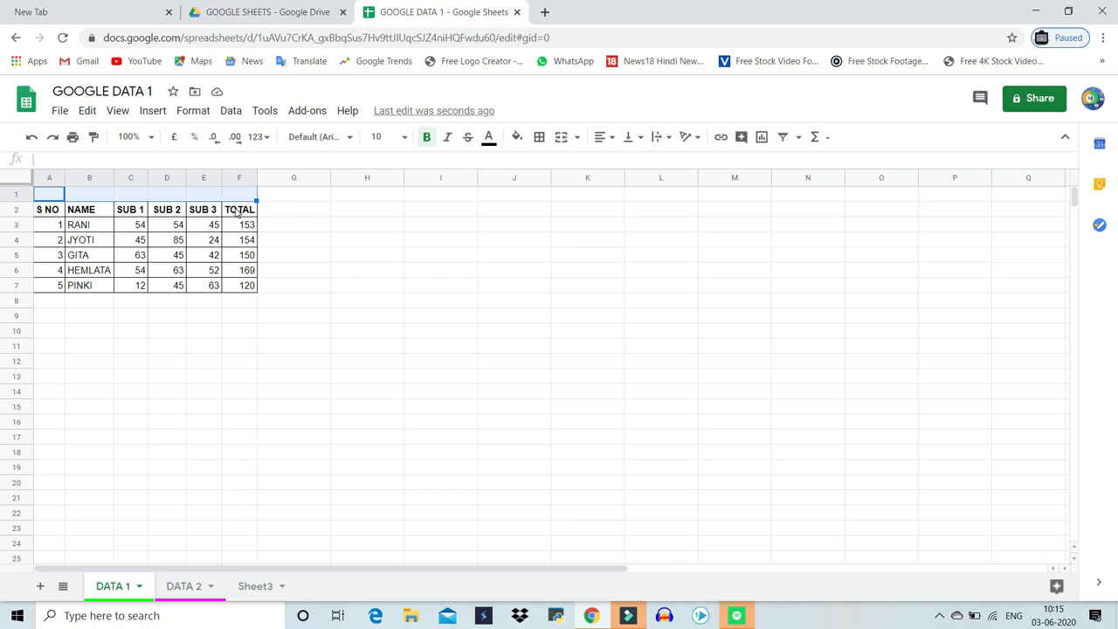
type("DATA")
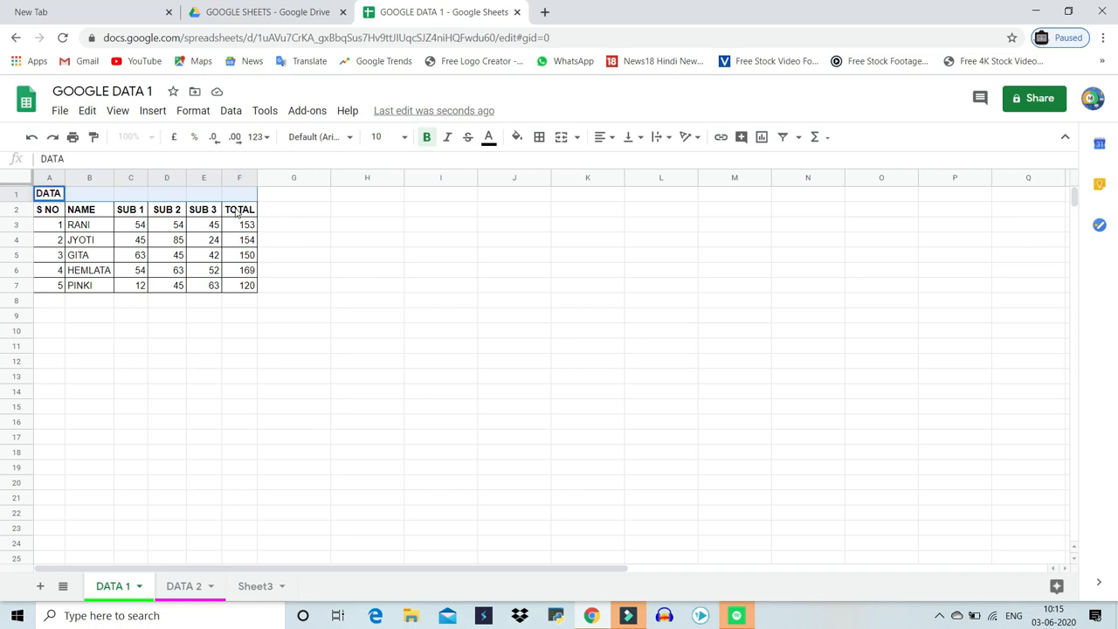
key("BackSpace")
key("BackSpace")
key("BackSpace")
key("BackSpace")
type("GOOGLE DATA")
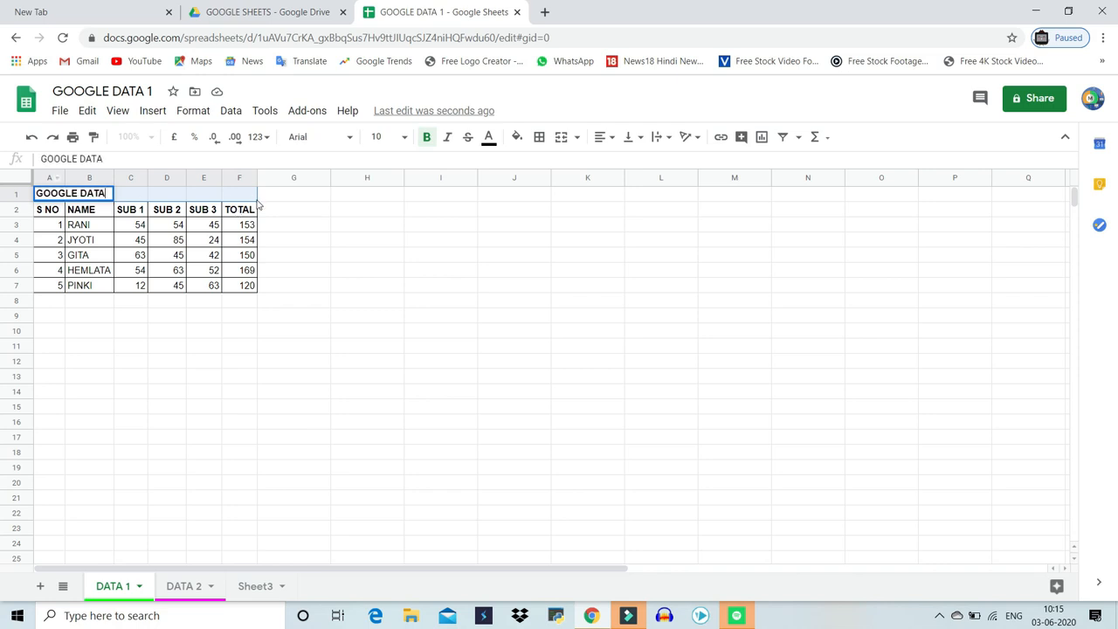
Merge cells A1 to F1 into a single title cell
left_click(564, 142)
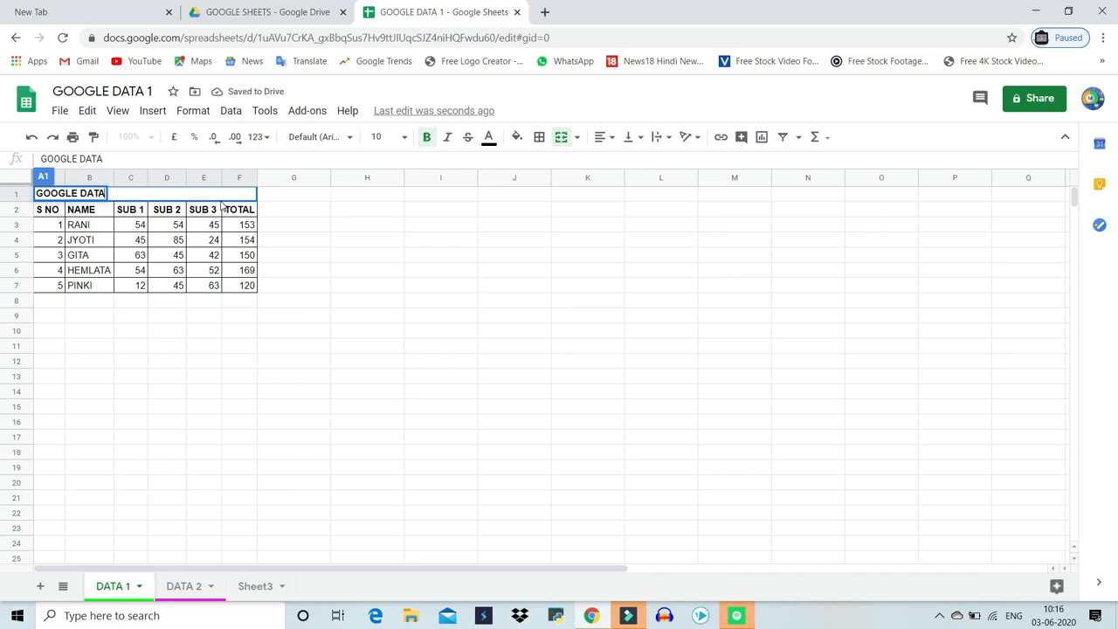
left_click(577, 140)
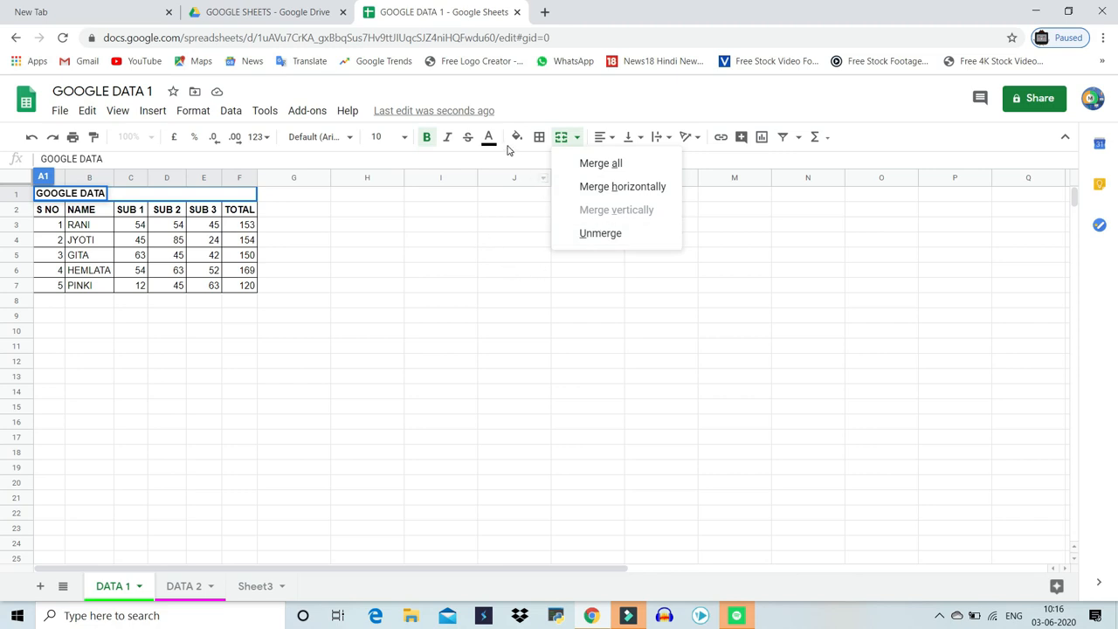
left_click(776, 239)
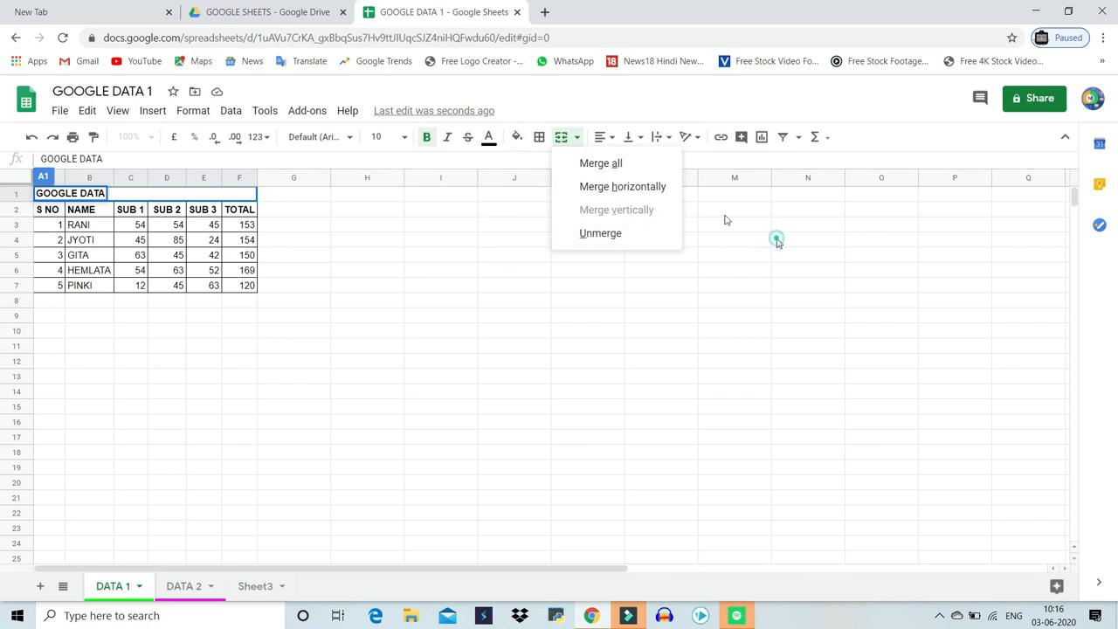
Center the GOOGLE DATA title horizontally across the merged cell
left_click(103, 196)
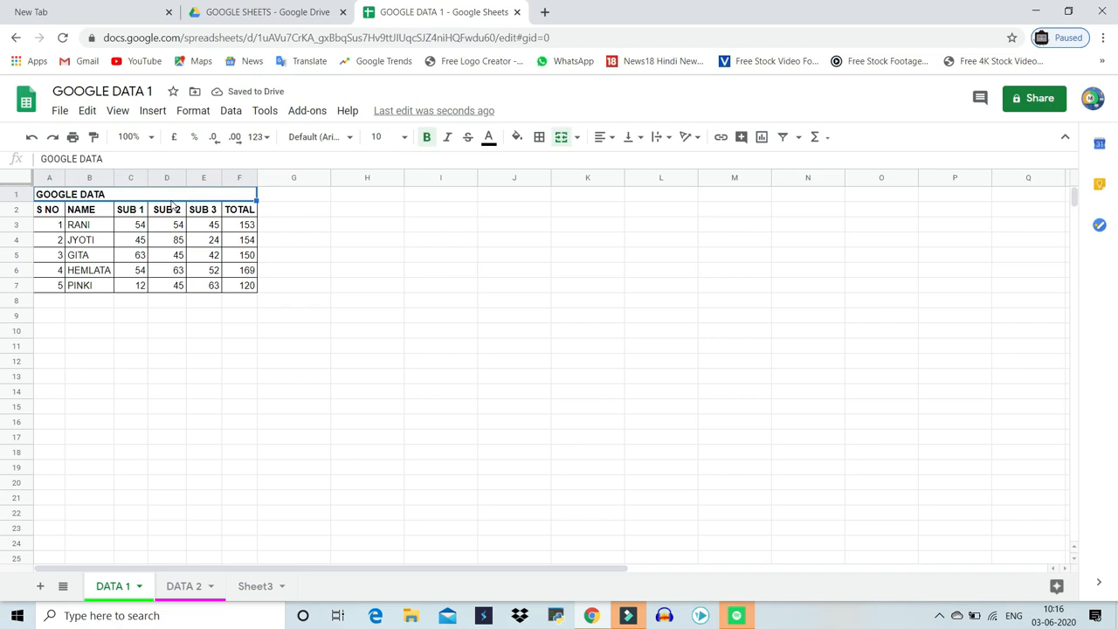
left_click(611, 145)
left_click(621, 160)
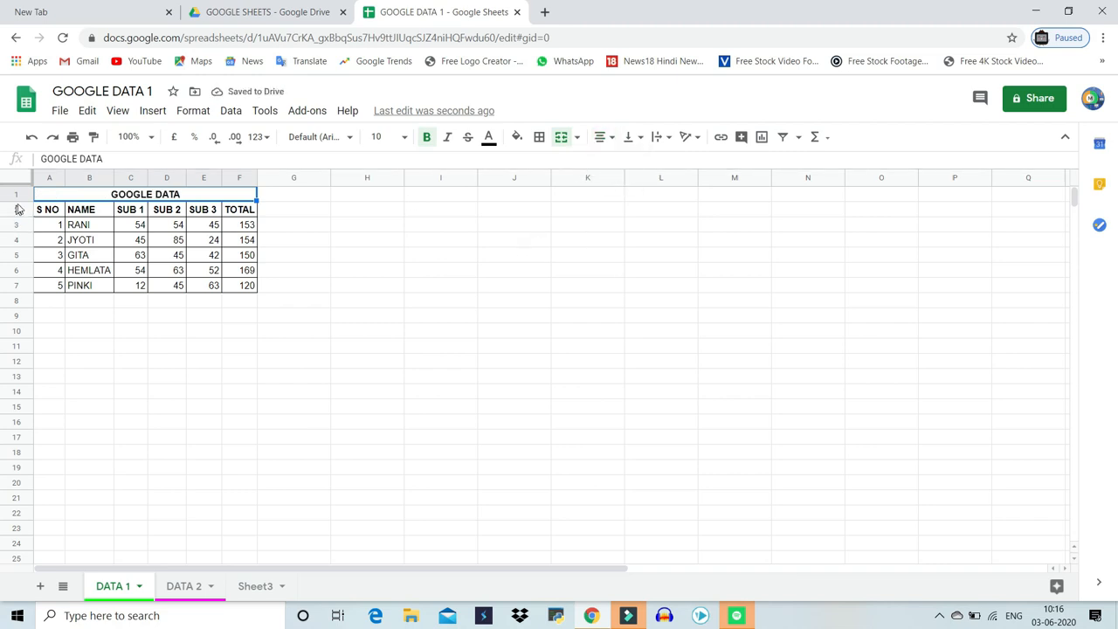
Increase the height of row 1 and center the title vertically
left_click_drag(25, 200, 23, 218)
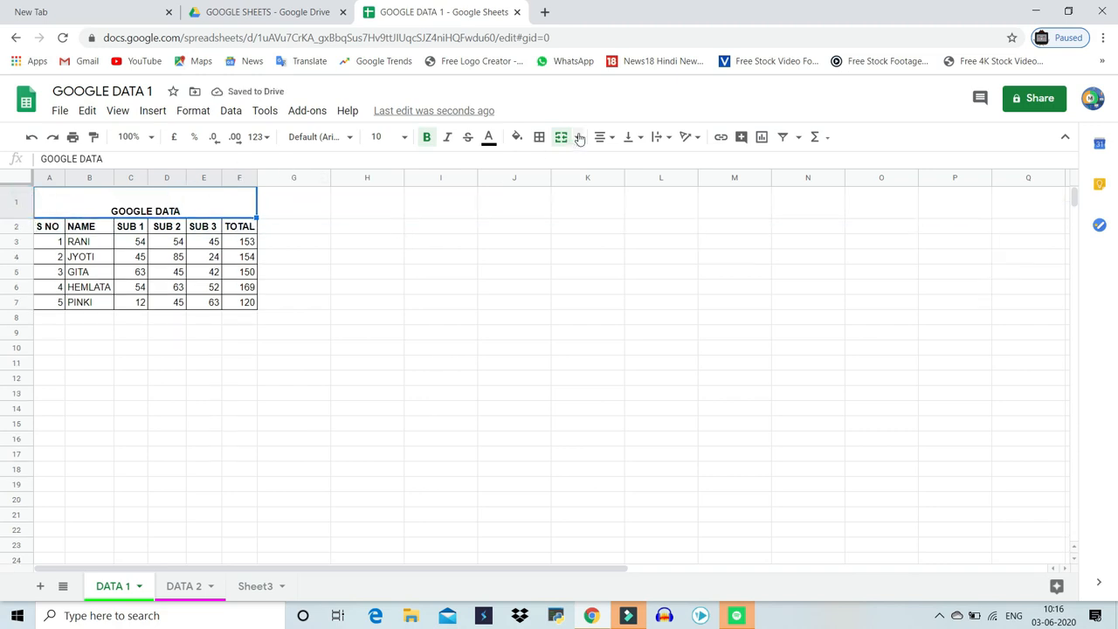
left_click(639, 140)
left_click(648, 162)
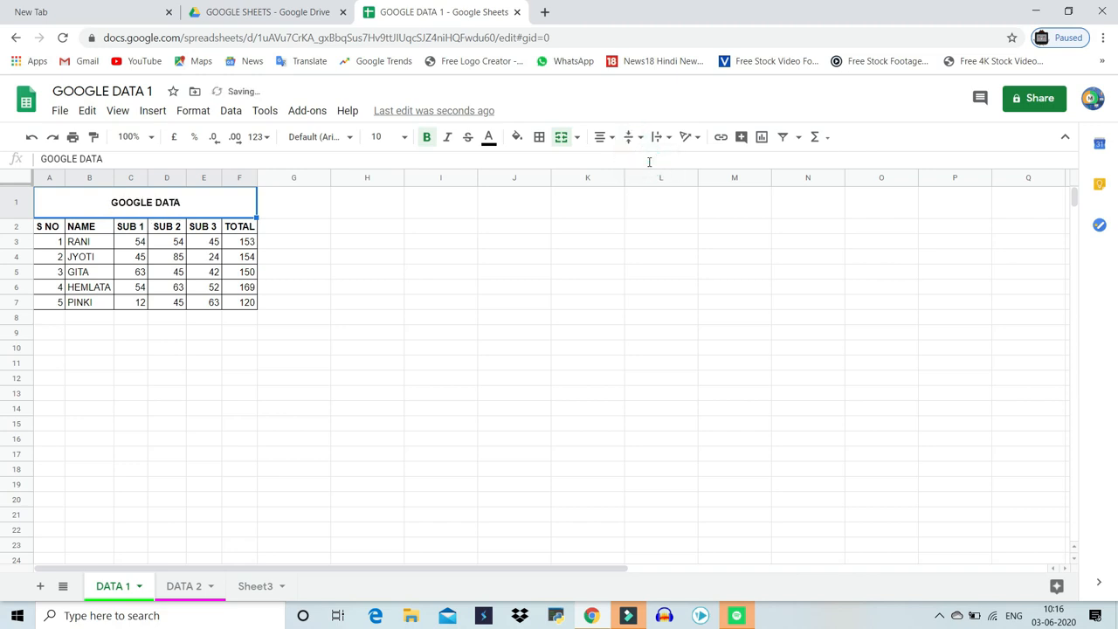
left_click(643, 145)
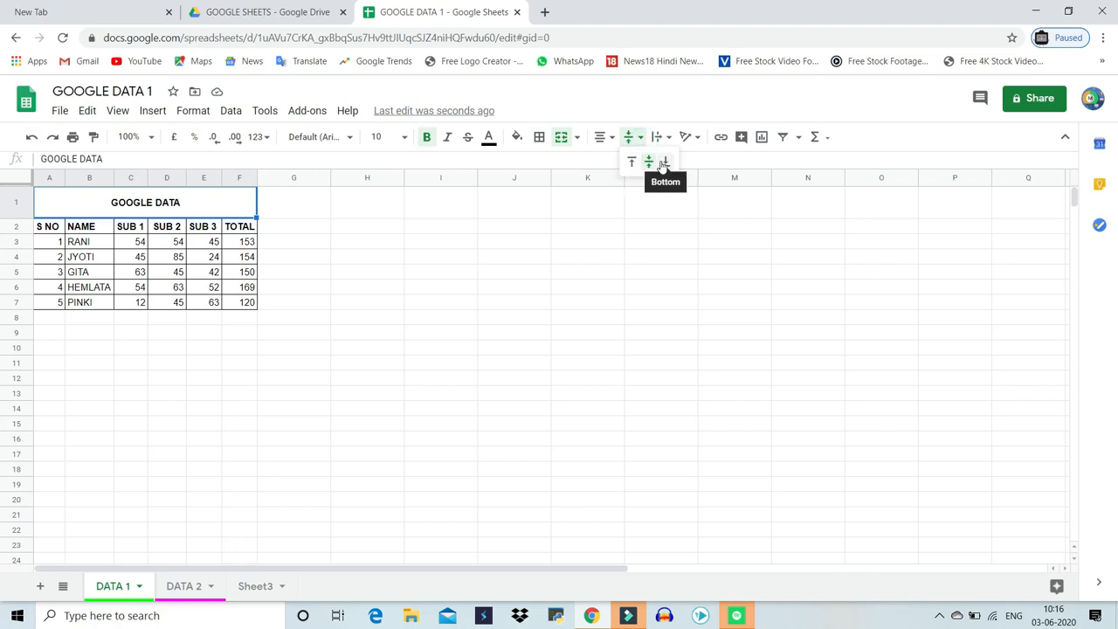
left_click(627, 208)
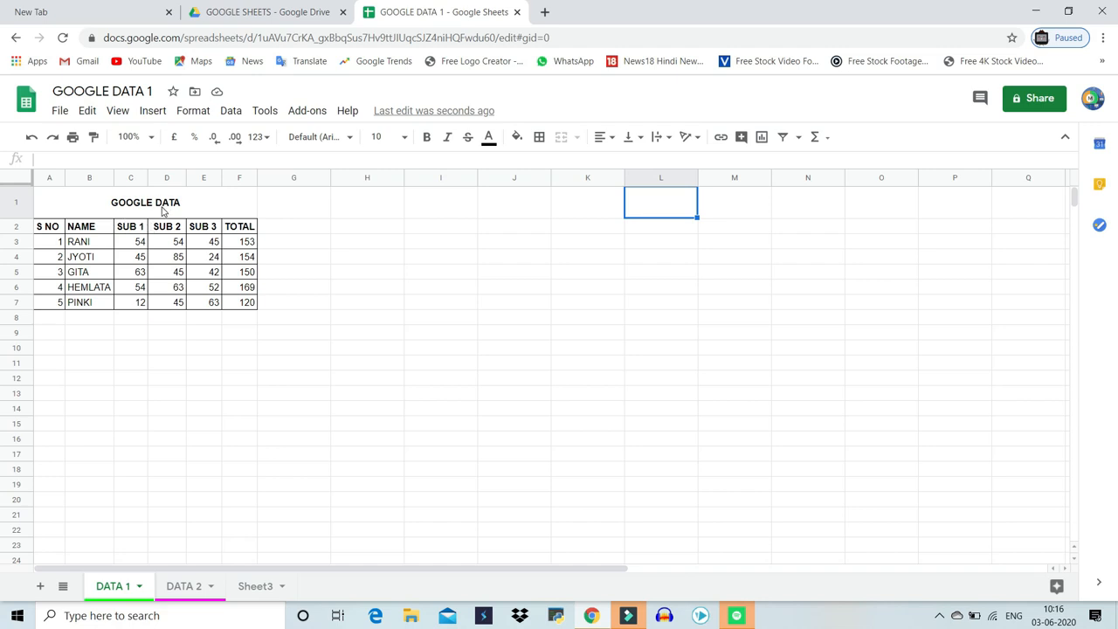
Reduce the title row's height slightly
left_click(668, 140)
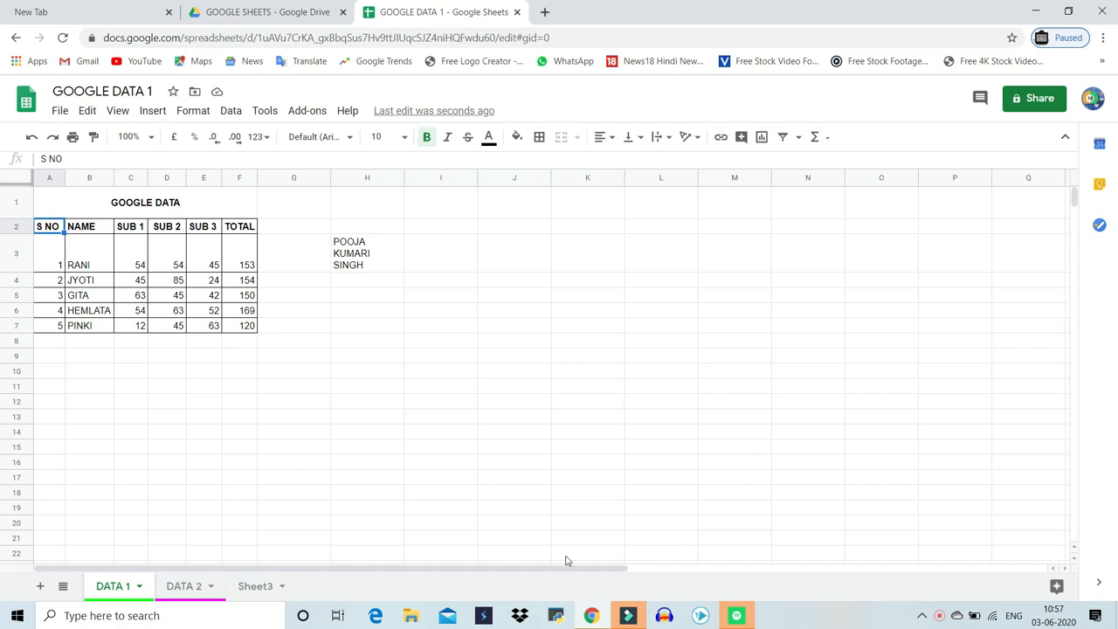
left_click_drag(21, 215, 21, 212)
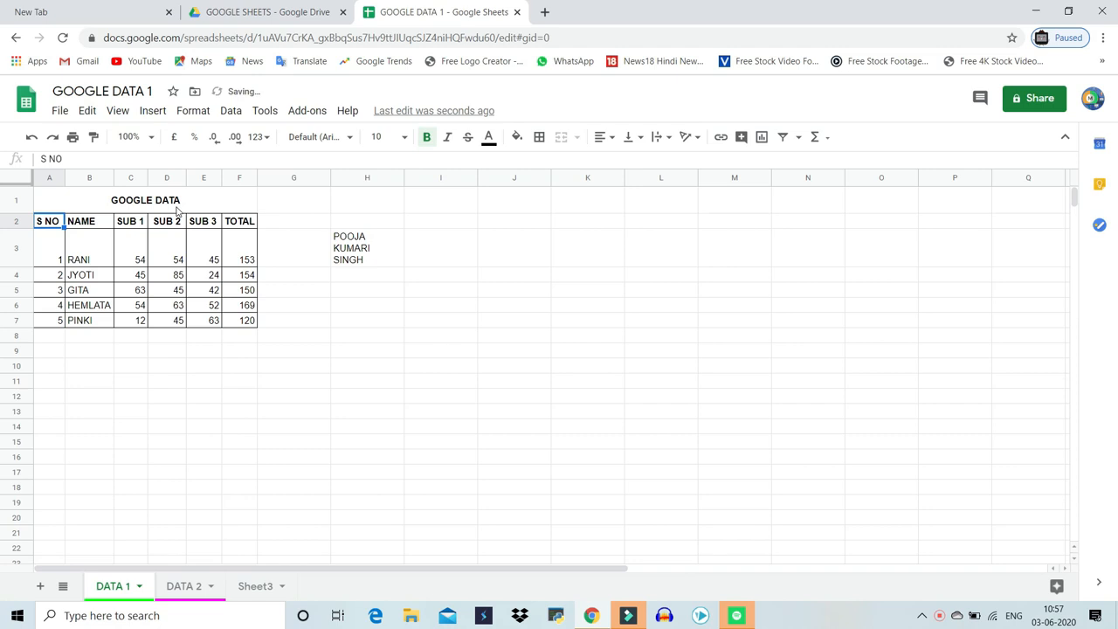
Set the title's font to Comic Sans MS at size 24
left_click(177, 208)
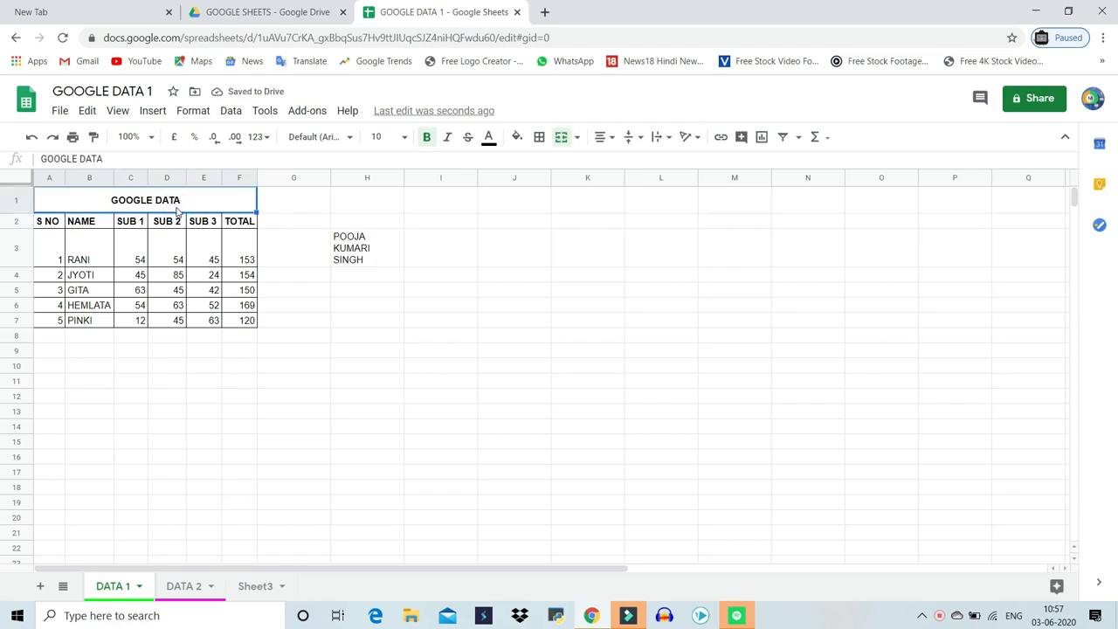
left_click(344, 141)
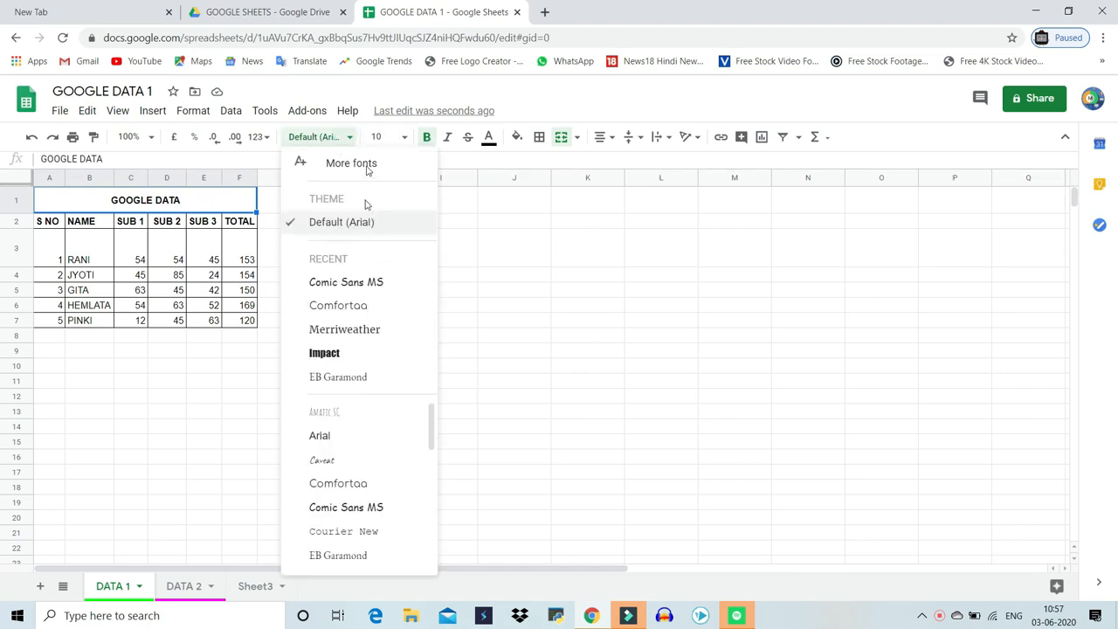
left_click(370, 288)
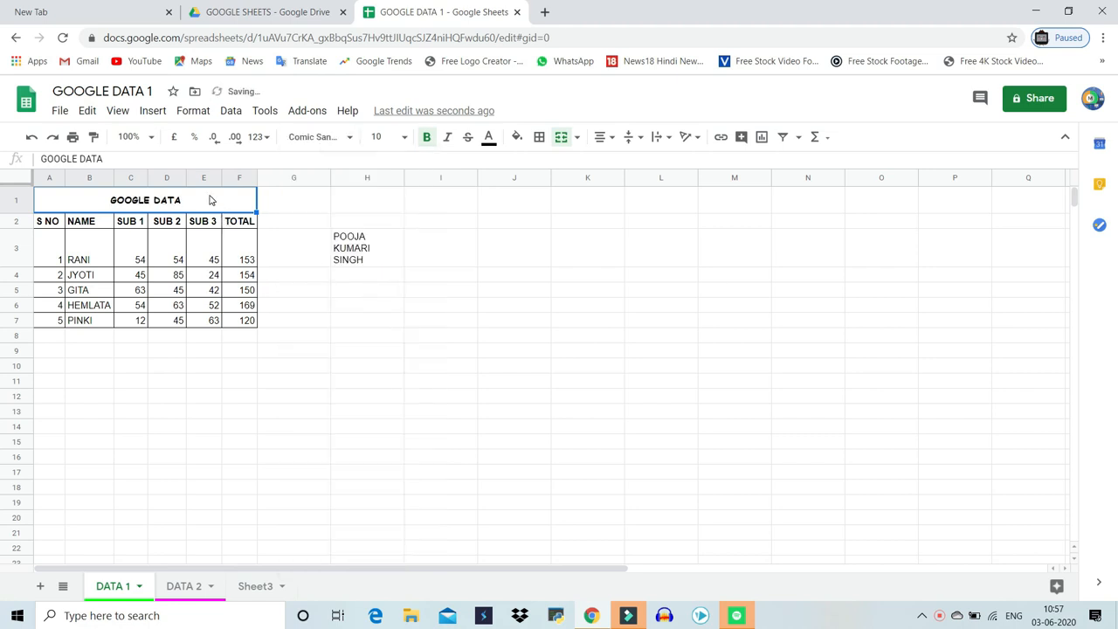
left_click(382, 136)
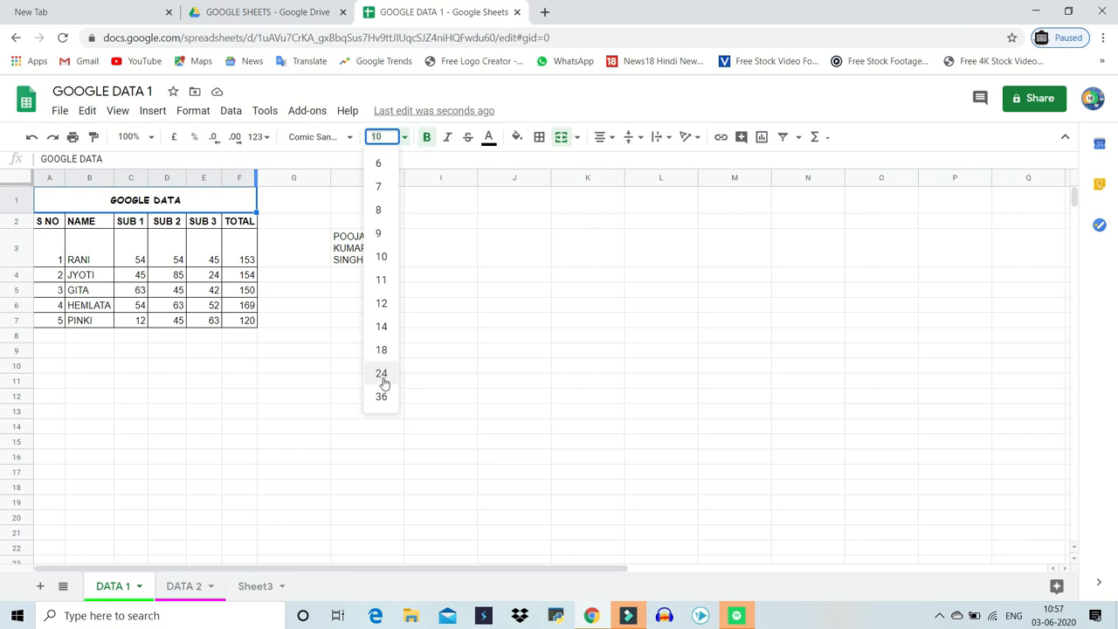
left_click(382, 372)
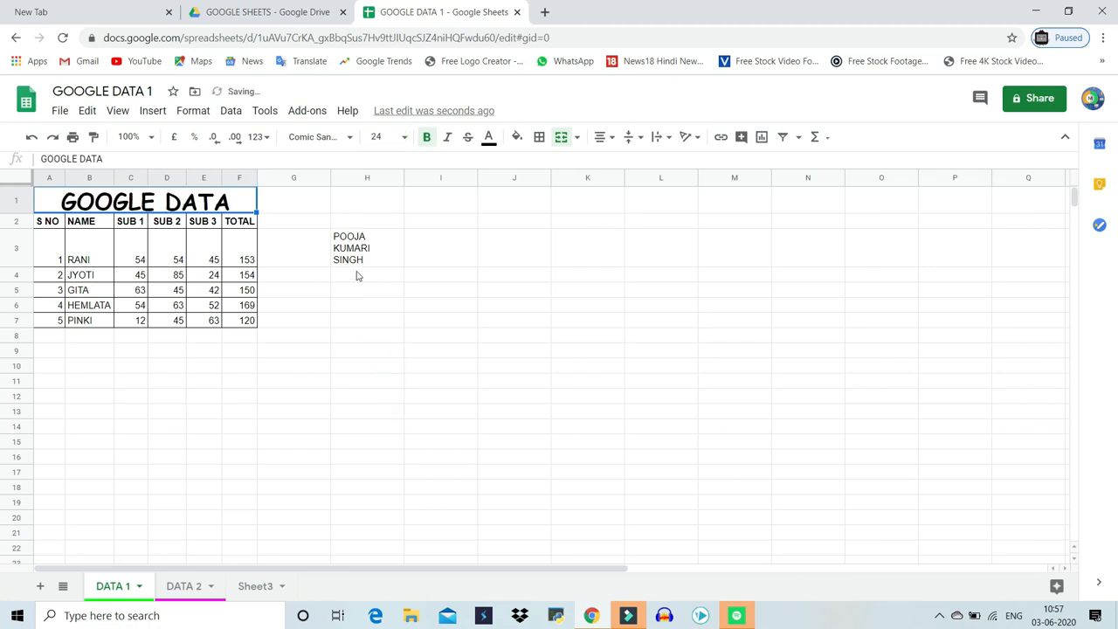
Make the GOOGLE DATA title italic while keeping it bold
left_click(424, 137)
left_click(424, 137)
left_click(445, 139)
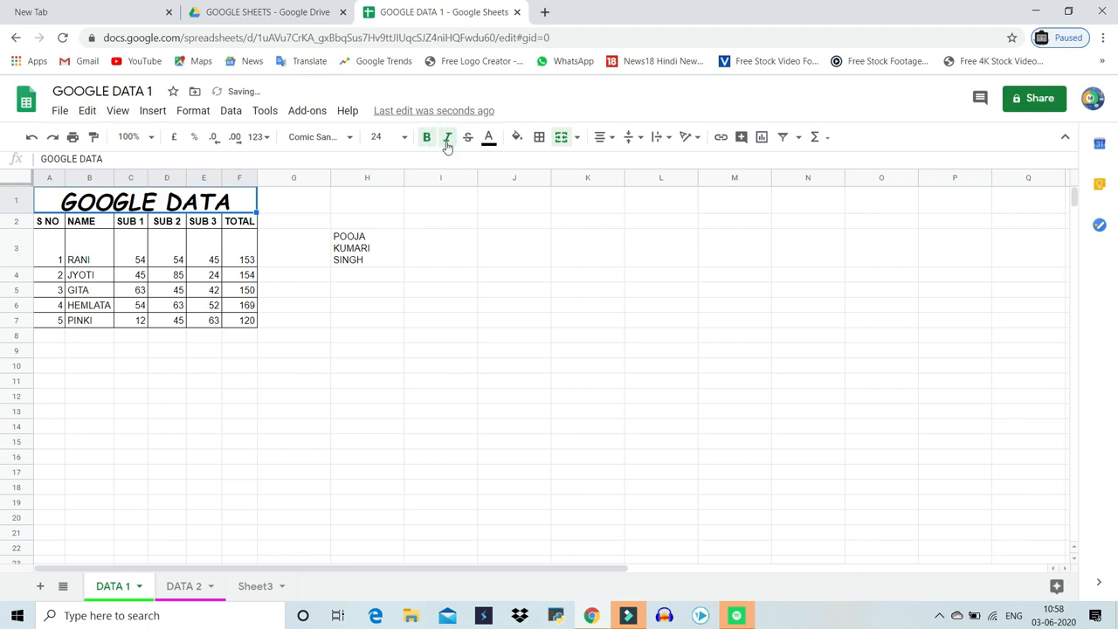
Colour the GOOGLE DATA title text light red and fill its cell light grey
left_click(488, 139)
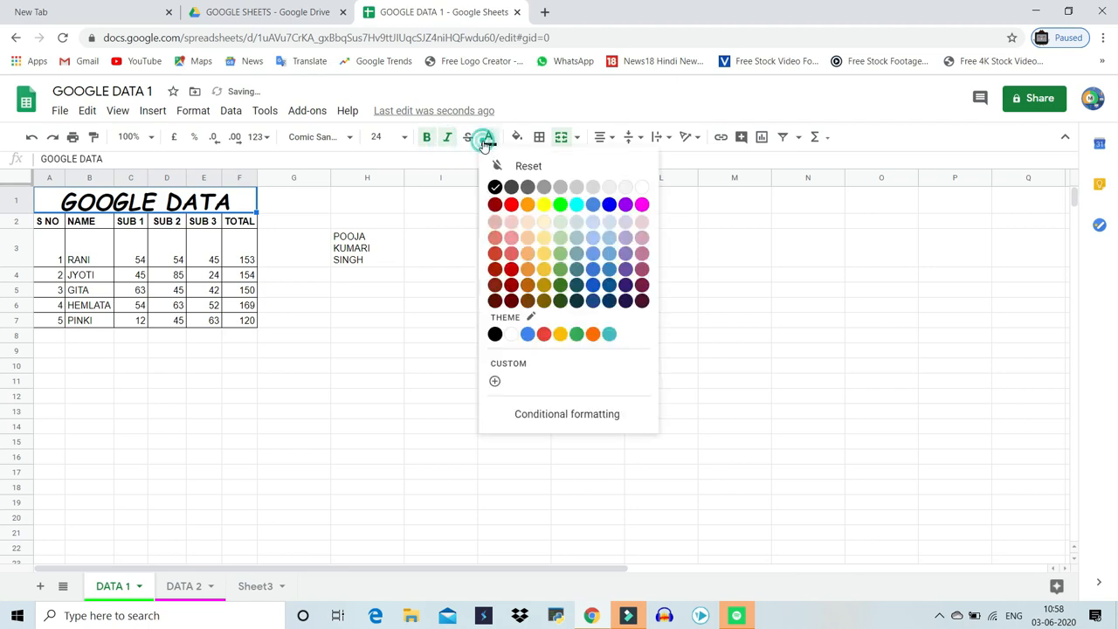
left_click(510, 253)
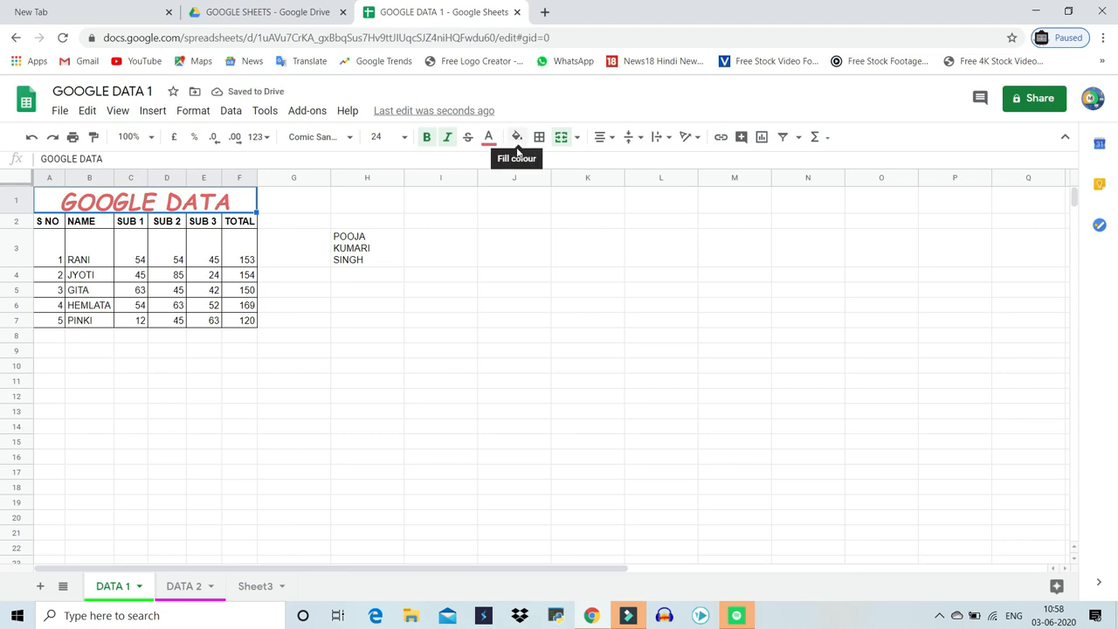
left_click(517, 145)
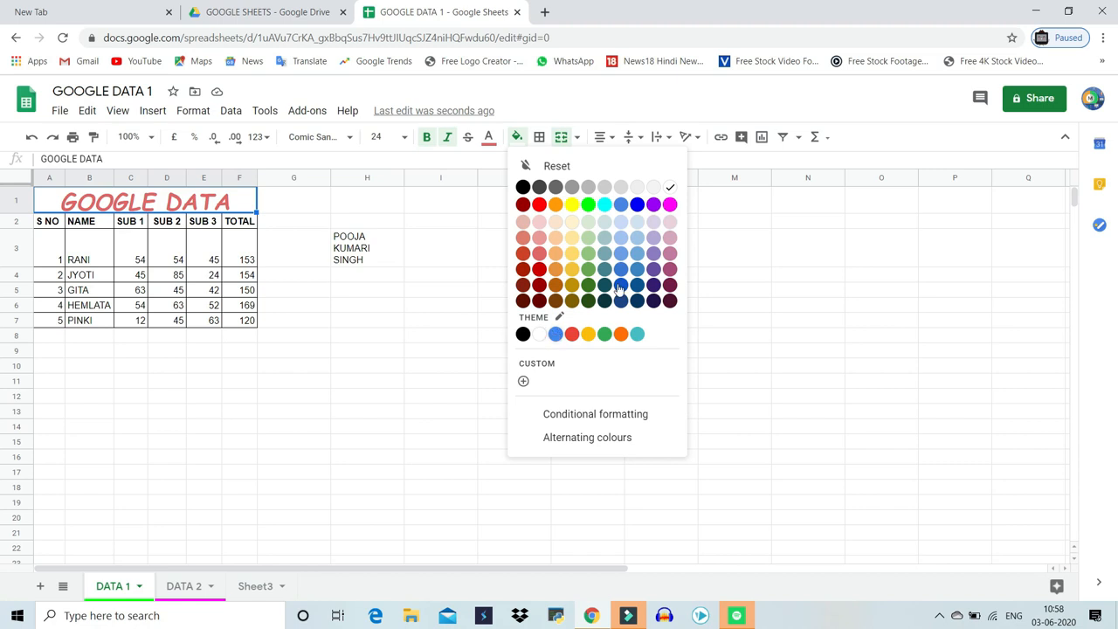
left_click(637, 188)
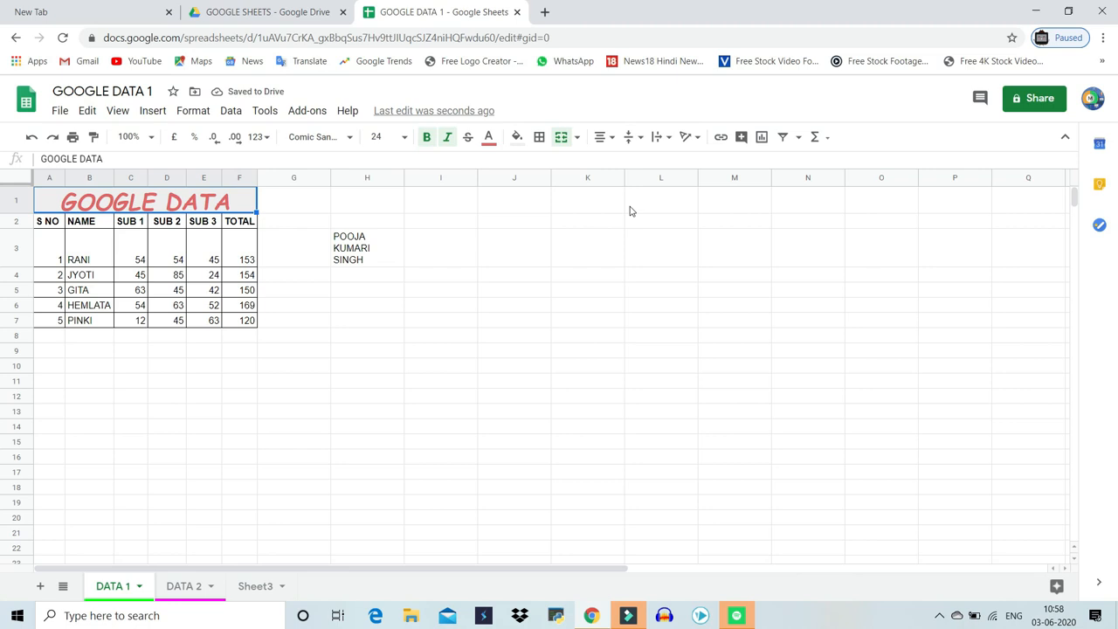
Enter the heading SUB 1 in cell I3
left_click(134, 239)
left_click_drag(135, 254, 217, 321)
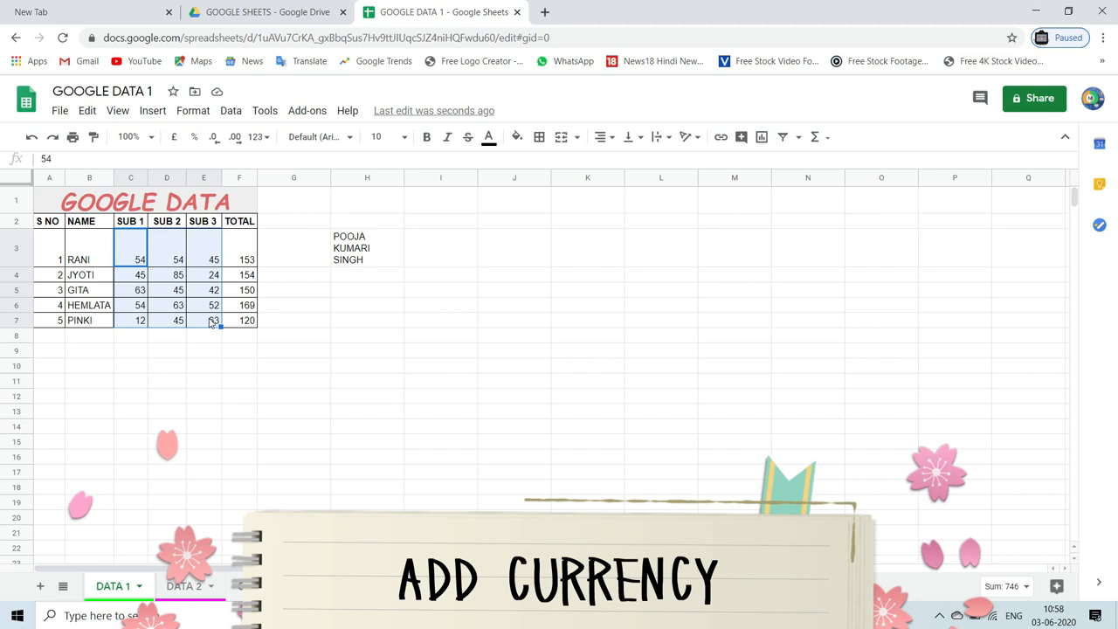
left_click(460, 255)
type("SUB 1")
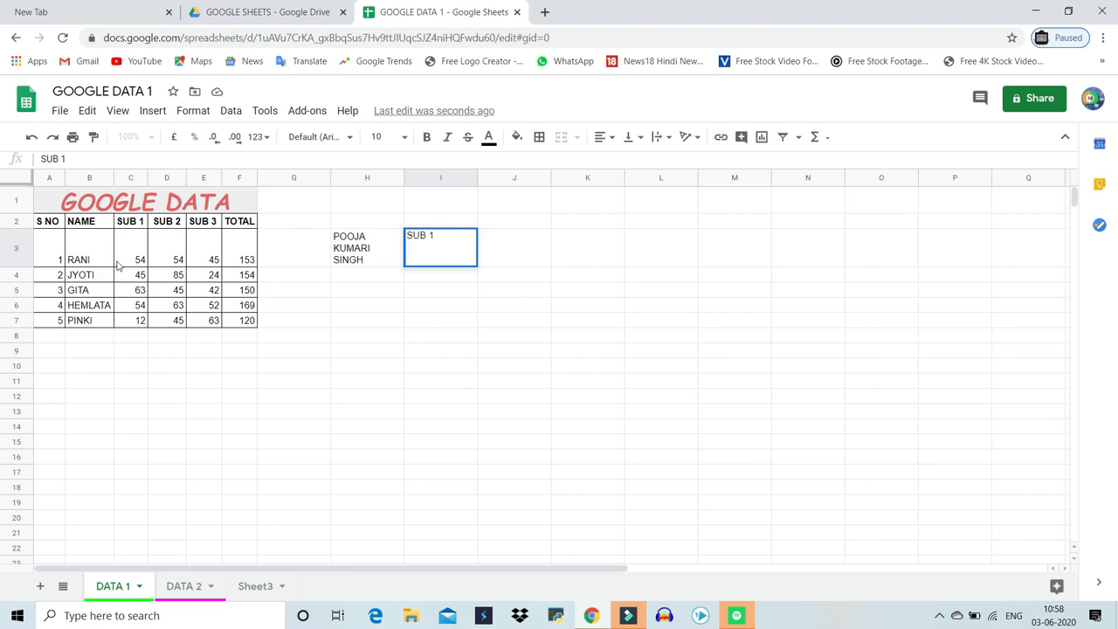
Copy the SUB 1 marks from C3:C7 into I4:I8
left_click_drag(127, 253, 134, 329)
key("ctrl+c")
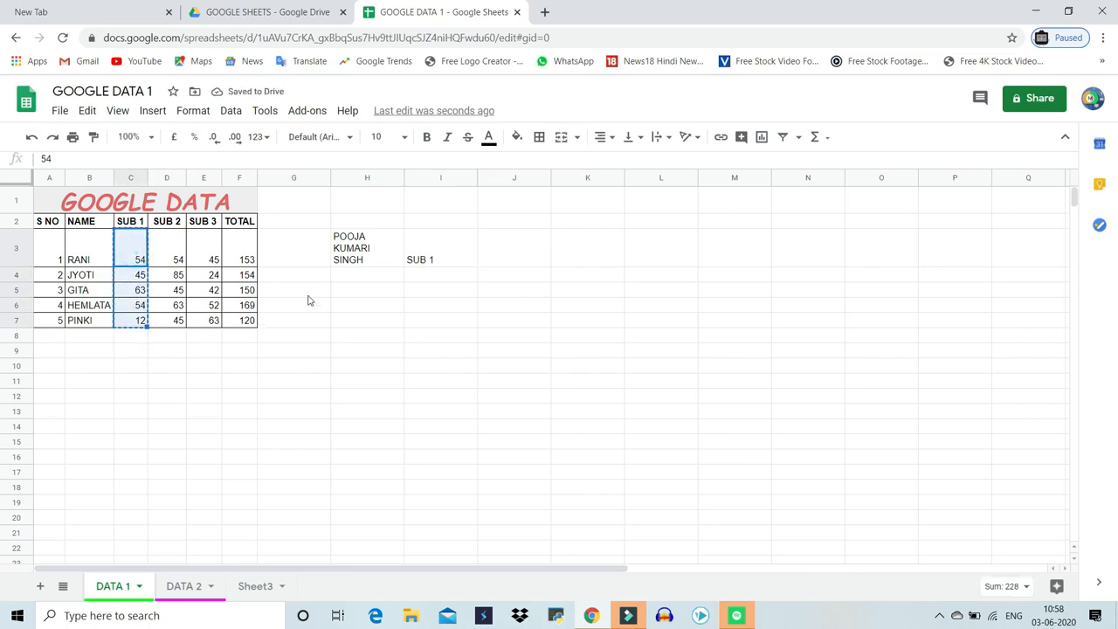
left_click(425, 276)
key("ctrl+v")
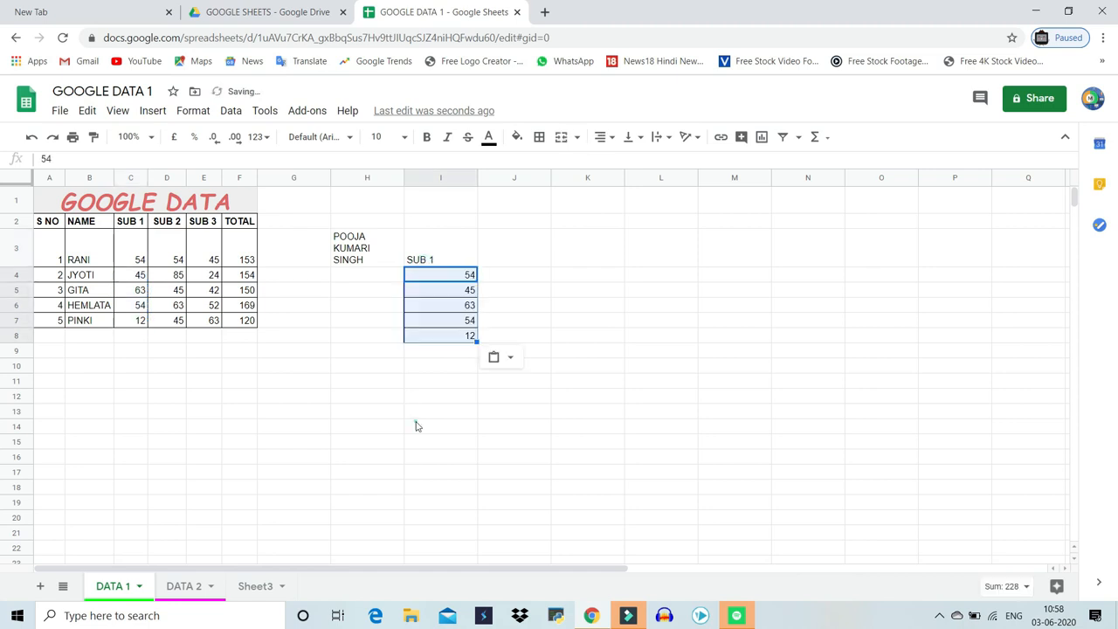
Apply percent format to the copied marks in I4:I8, then undo it
left_click(417, 424)
left_click_drag(444, 258, 439, 336)
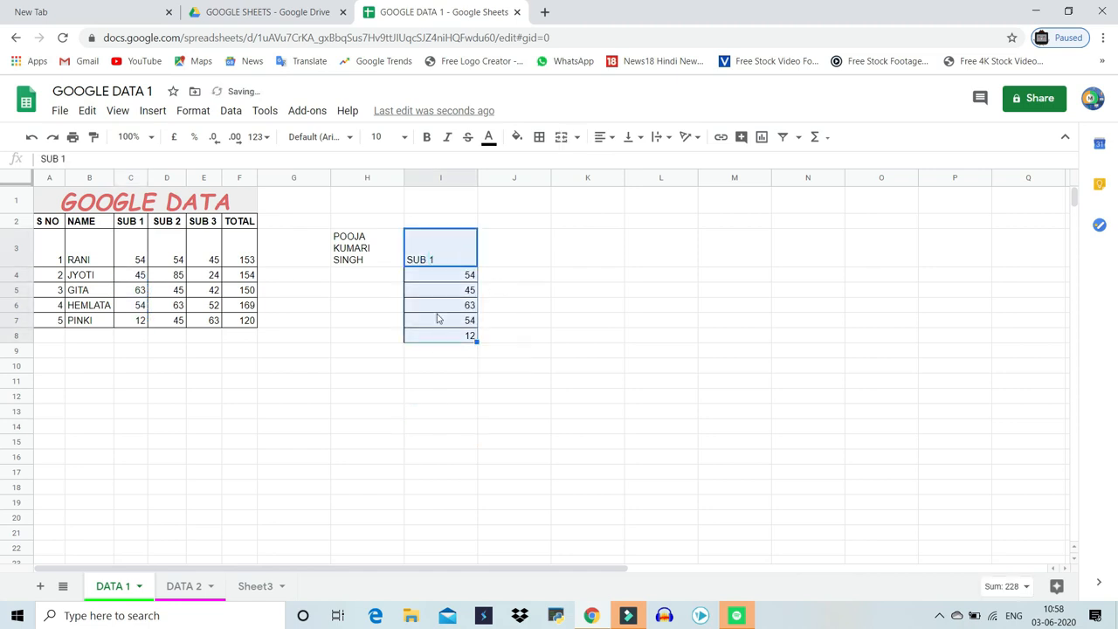
left_click_drag(437, 275, 439, 345)
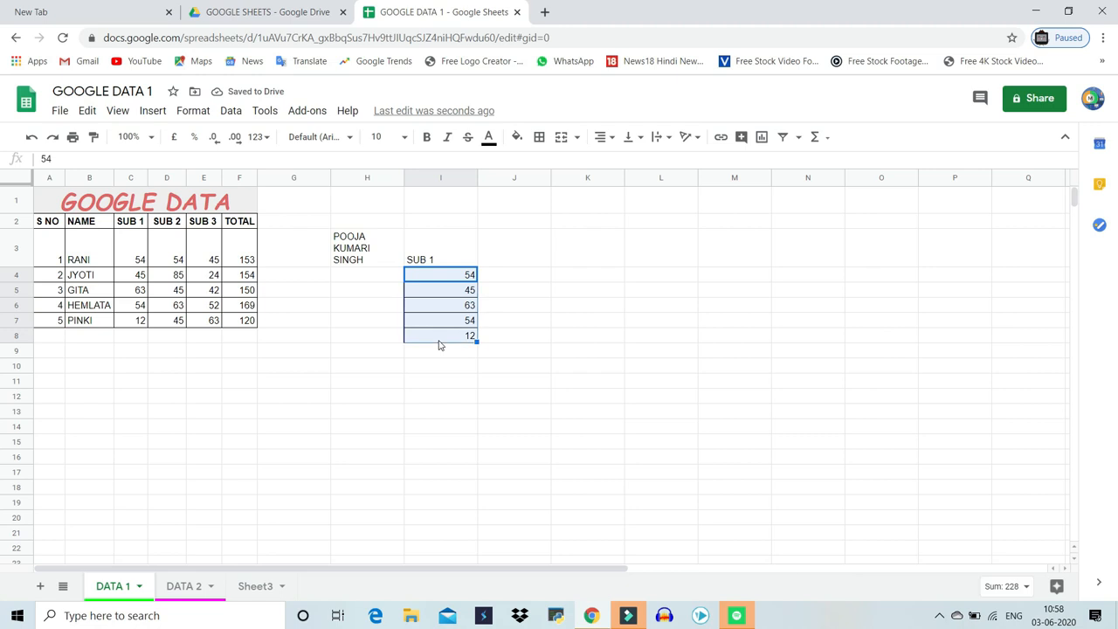
left_click(190, 144)
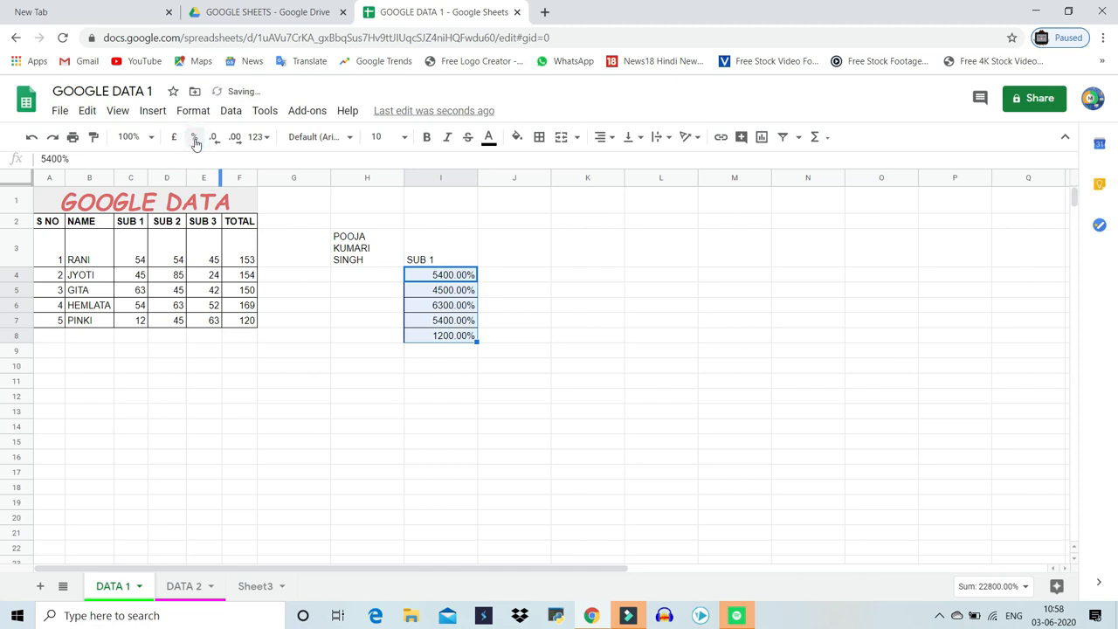
key("ctrl+z")
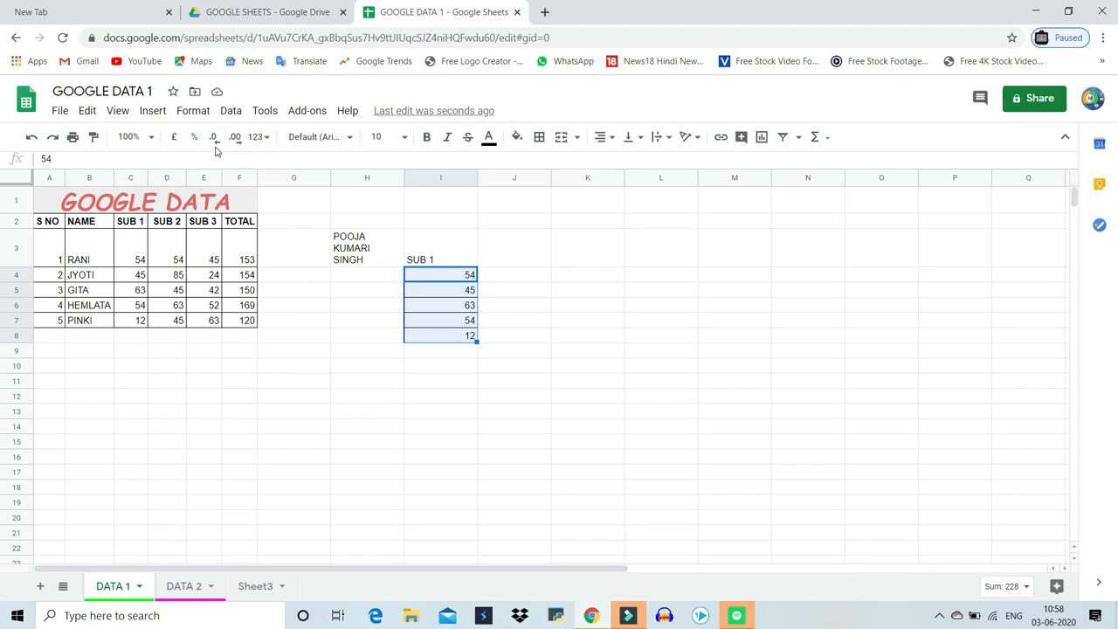
Format the marks in I4:I8 as currency using the custom Indian Rupee currency
left_click(267, 138)
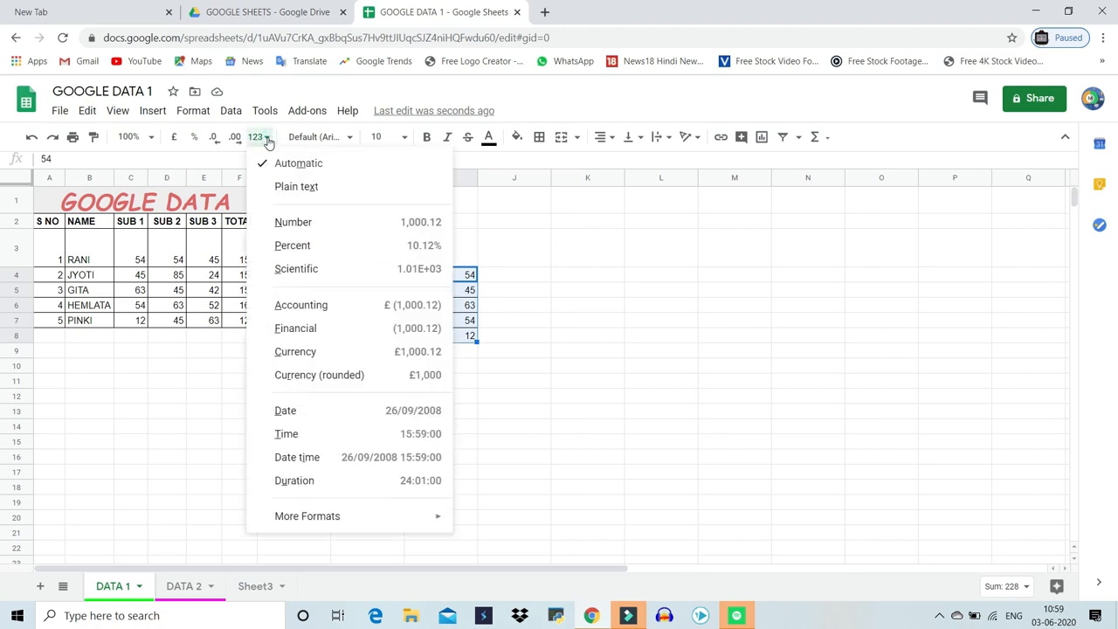
left_click(175, 138)
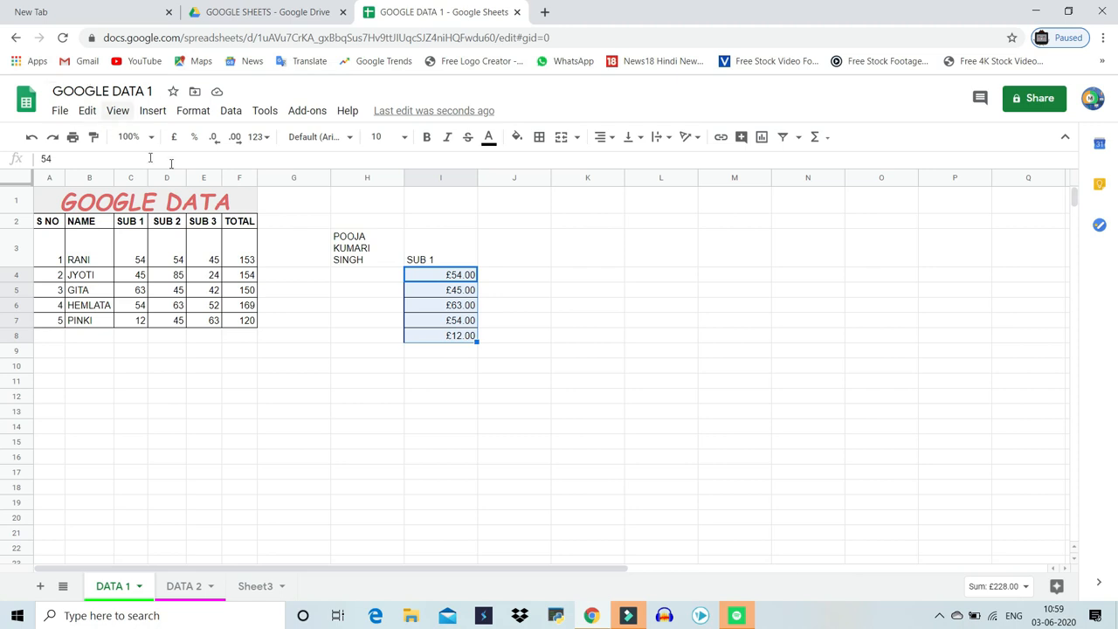
left_click(259, 138)
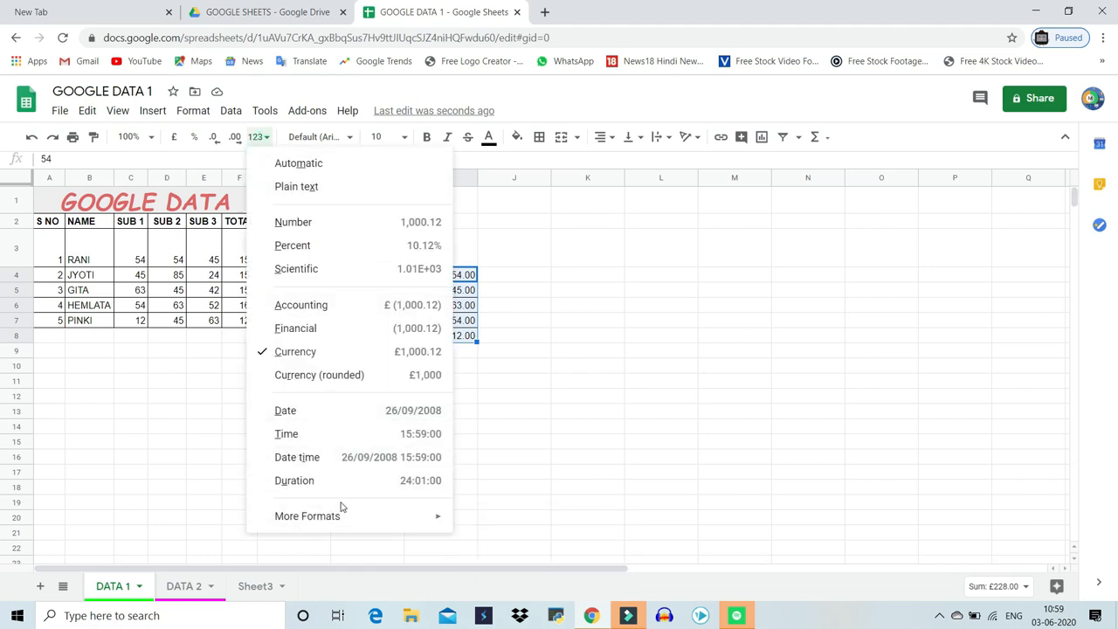
mouse_move(340, 522)
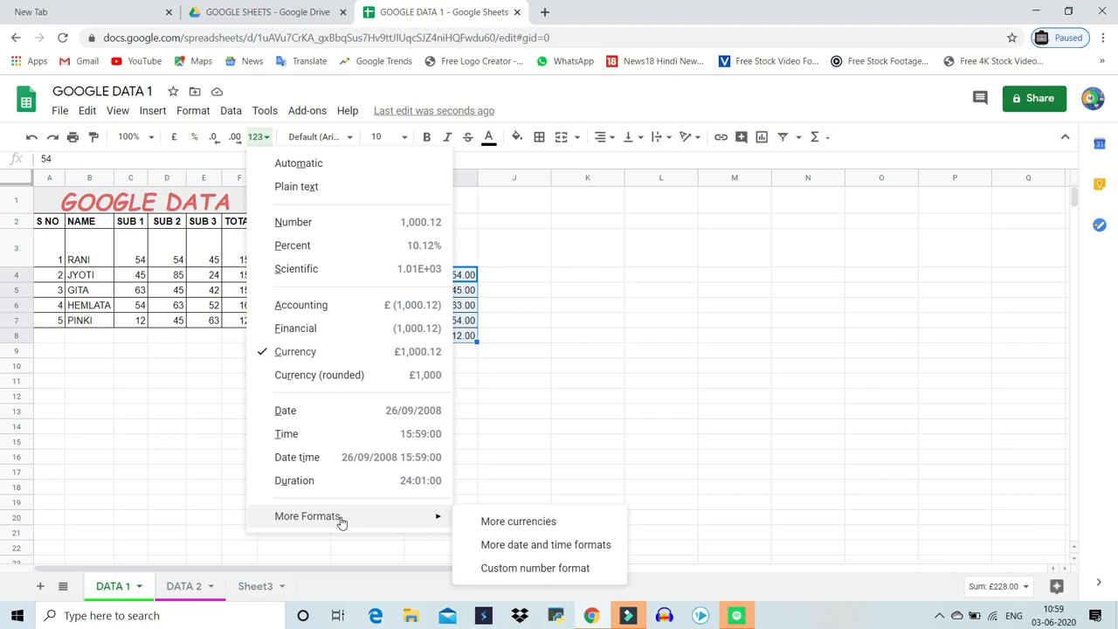
left_click(529, 528)
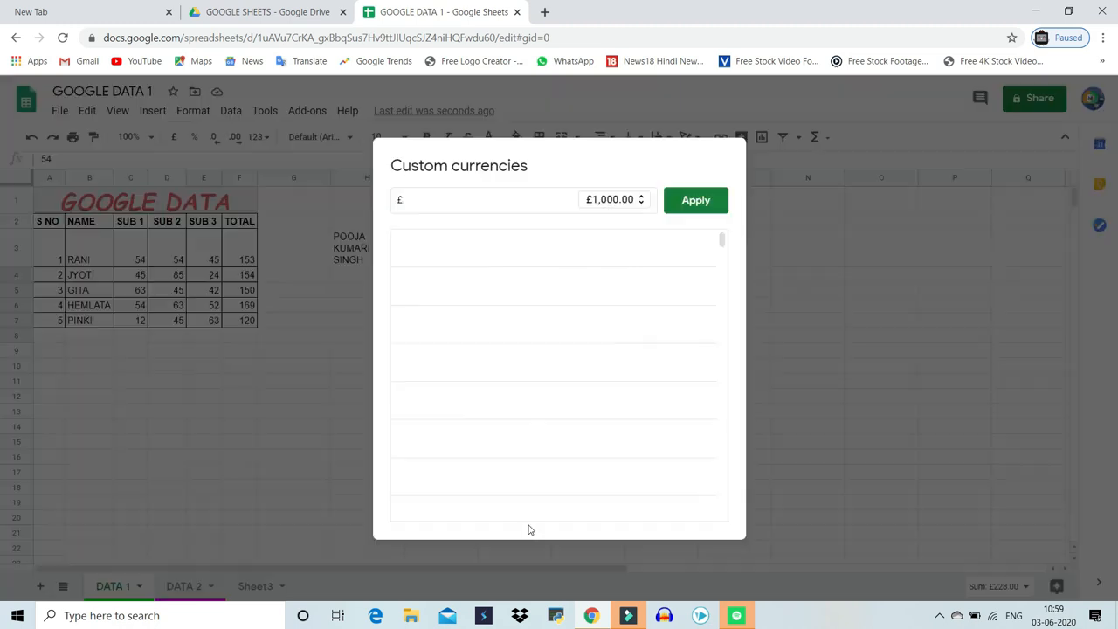
left_click(481, 201)
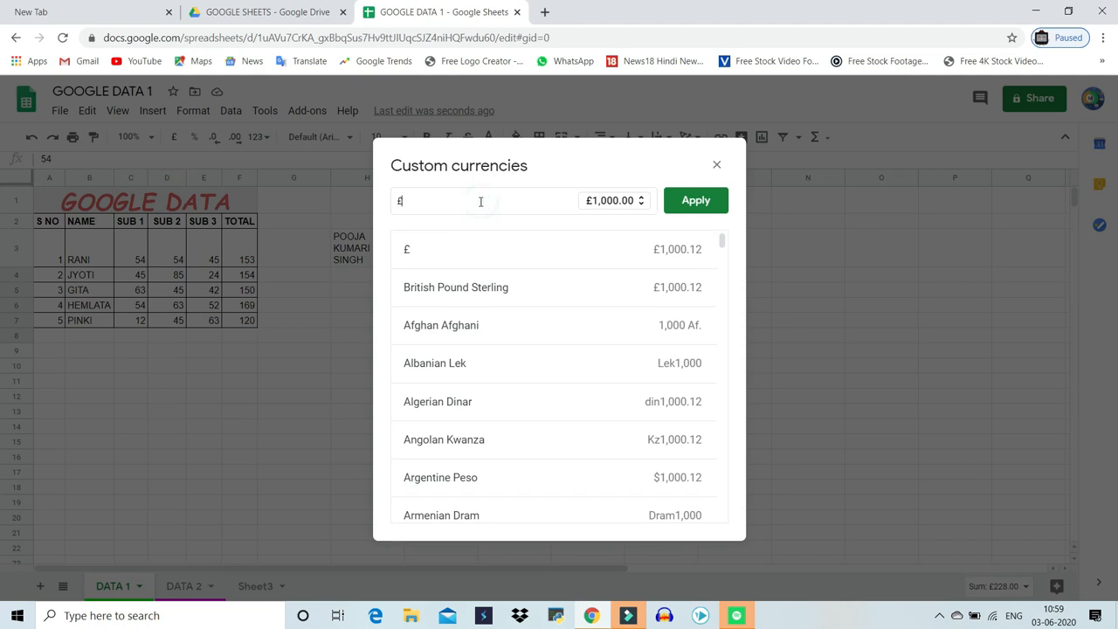
key("BackSpace")
type("IN")
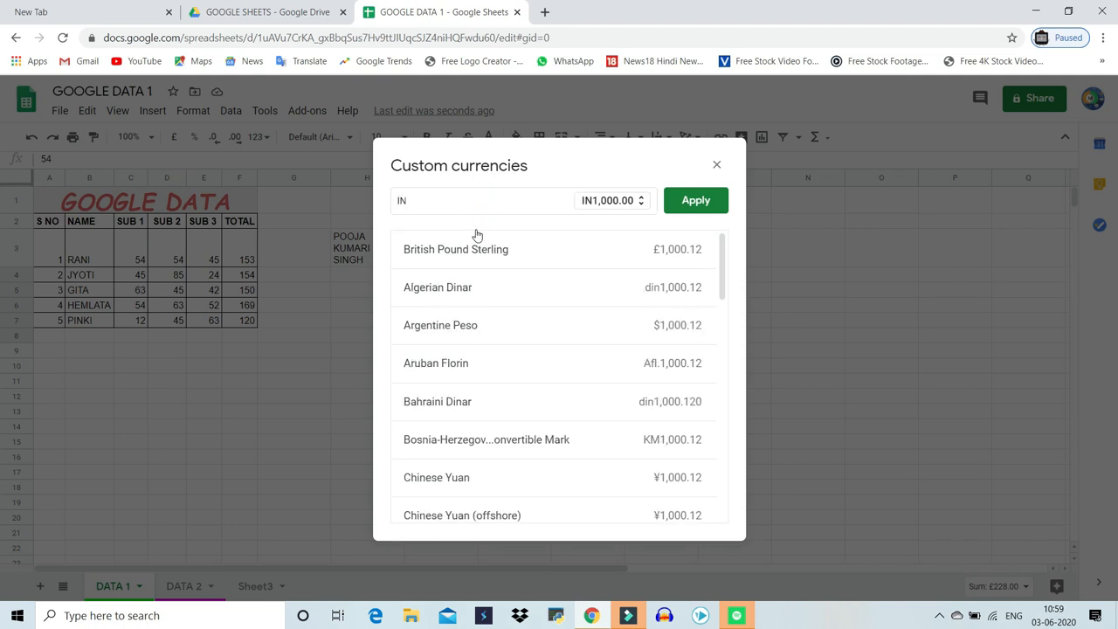
type("D")
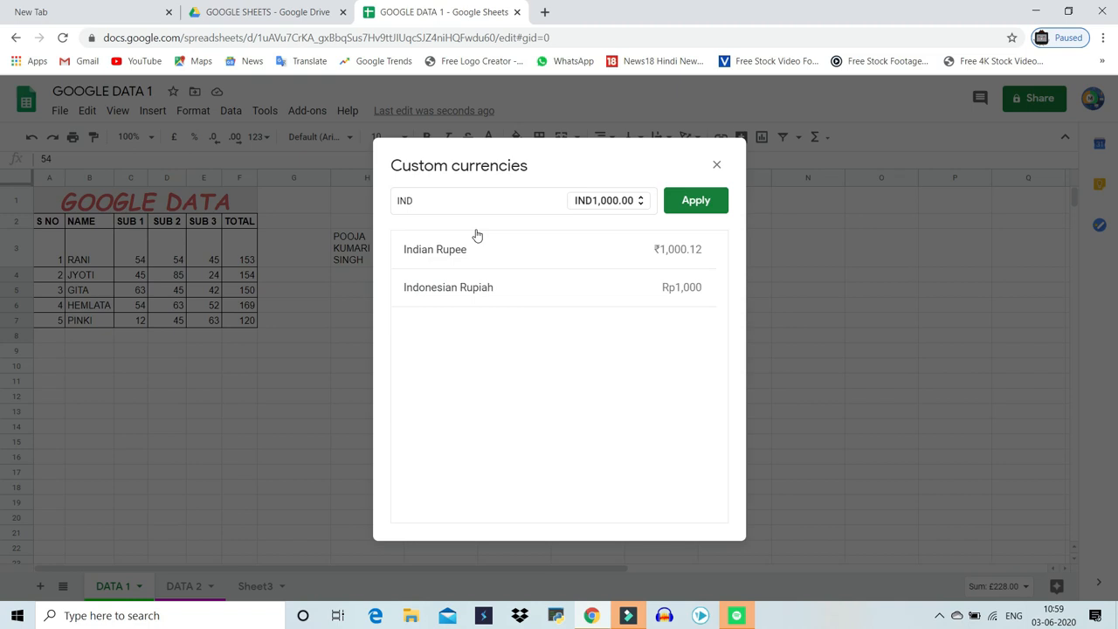
left_click(451, 250)
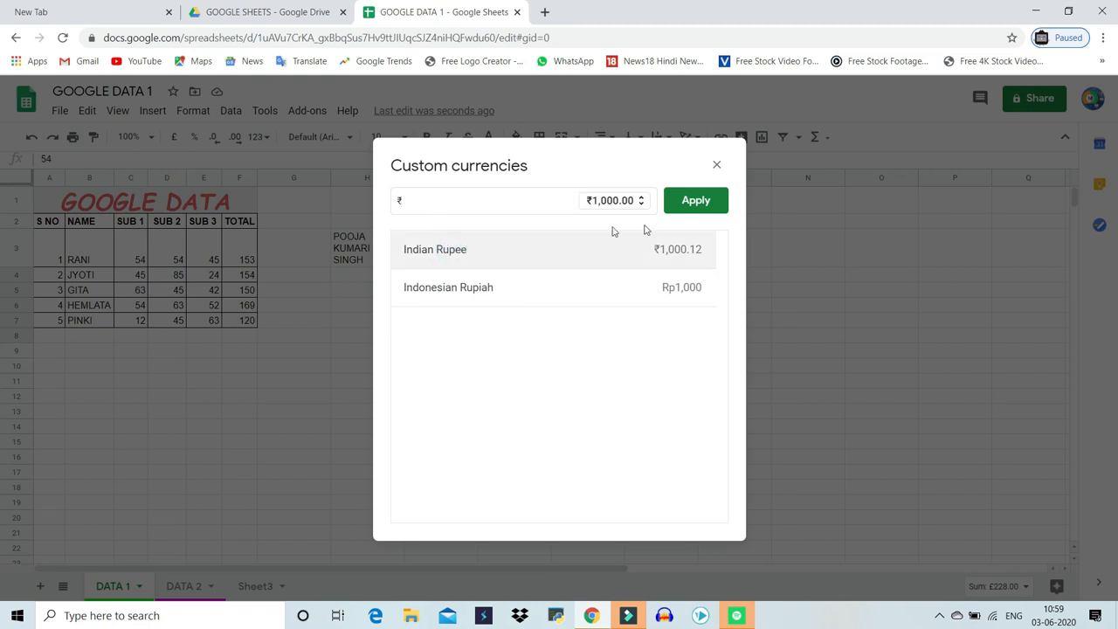
left_click(695, 202)
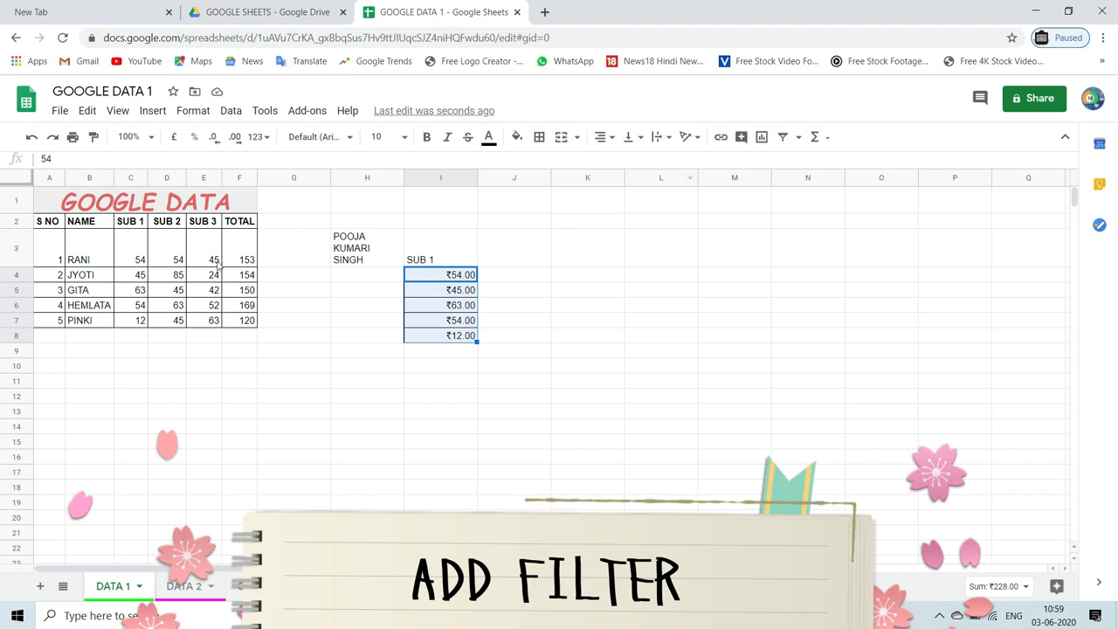
Create a filter on header row 2 and remove it again
left_click(110, 226)
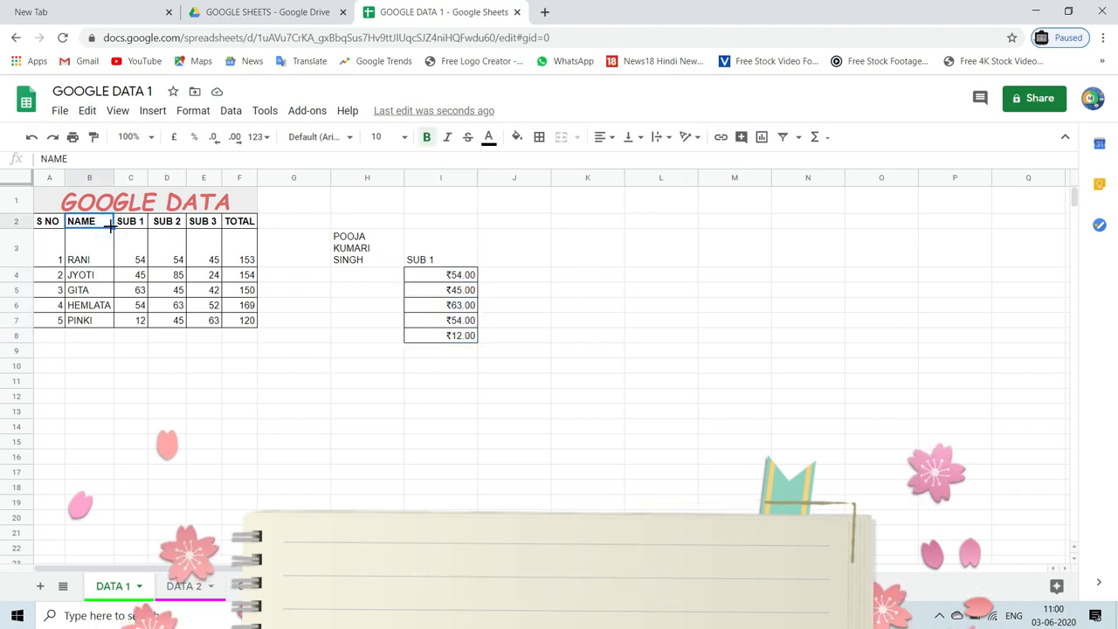
left_click(7, 219)
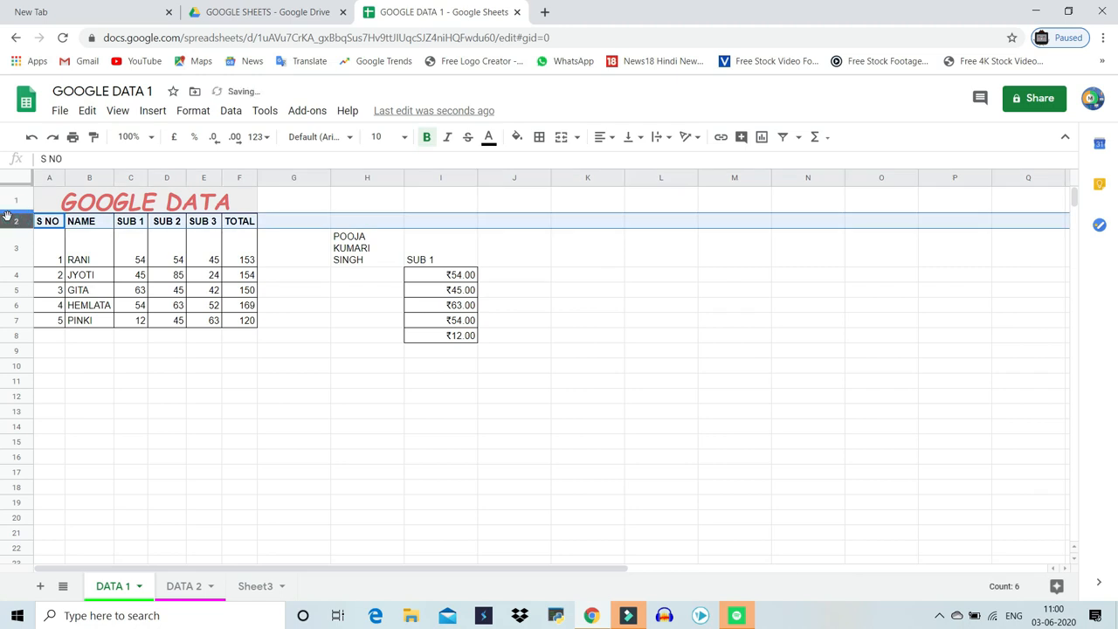
left_click(135, 365)
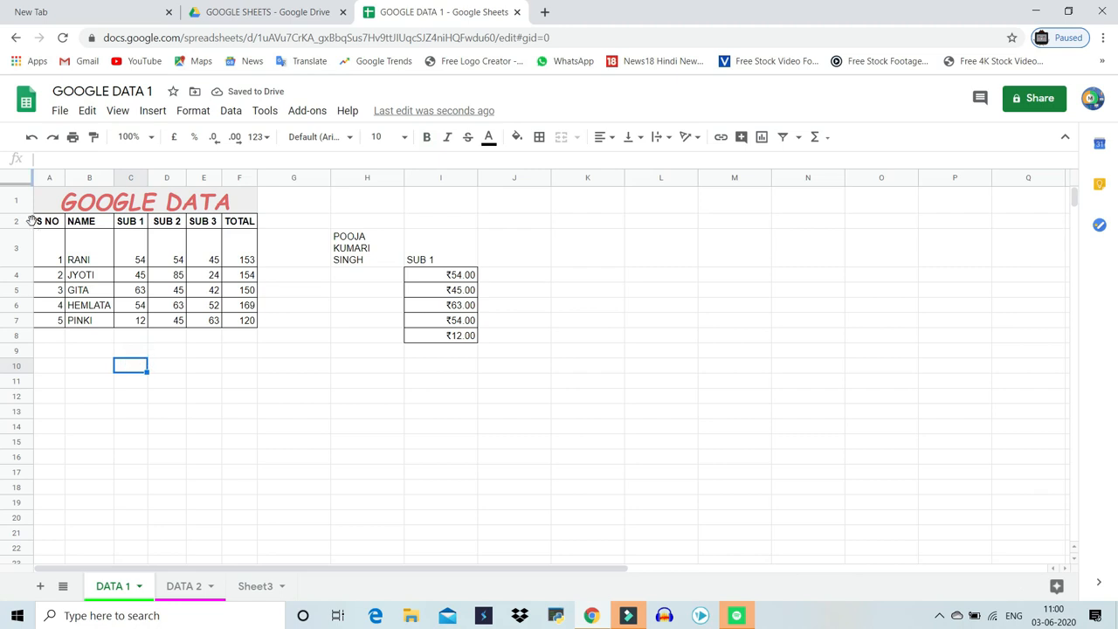
left_click(13, 221)
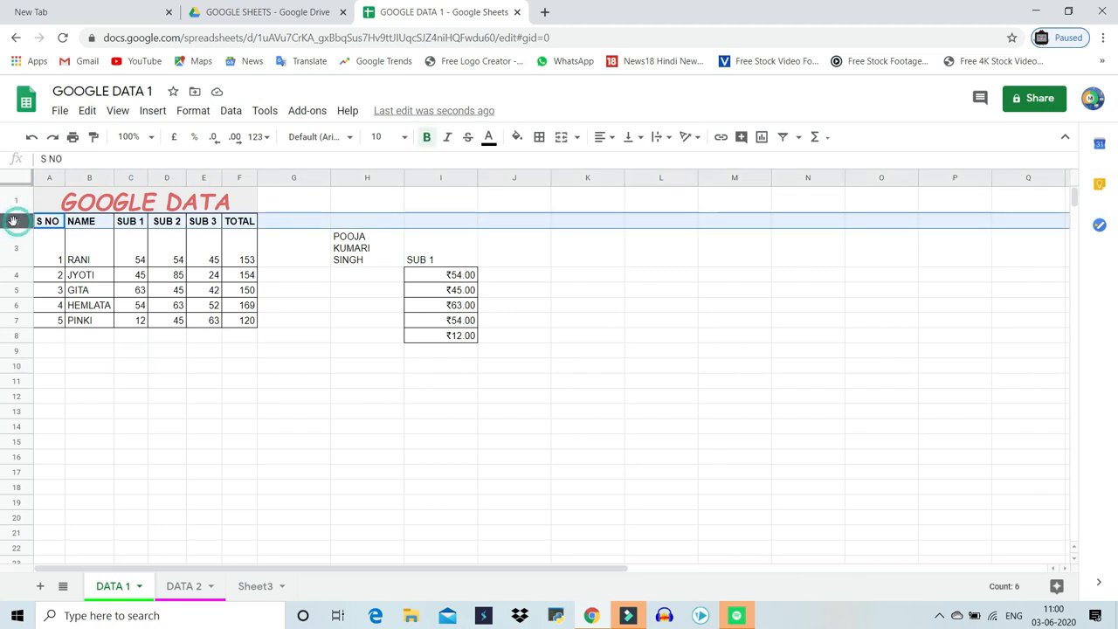
left_click(785, 138)
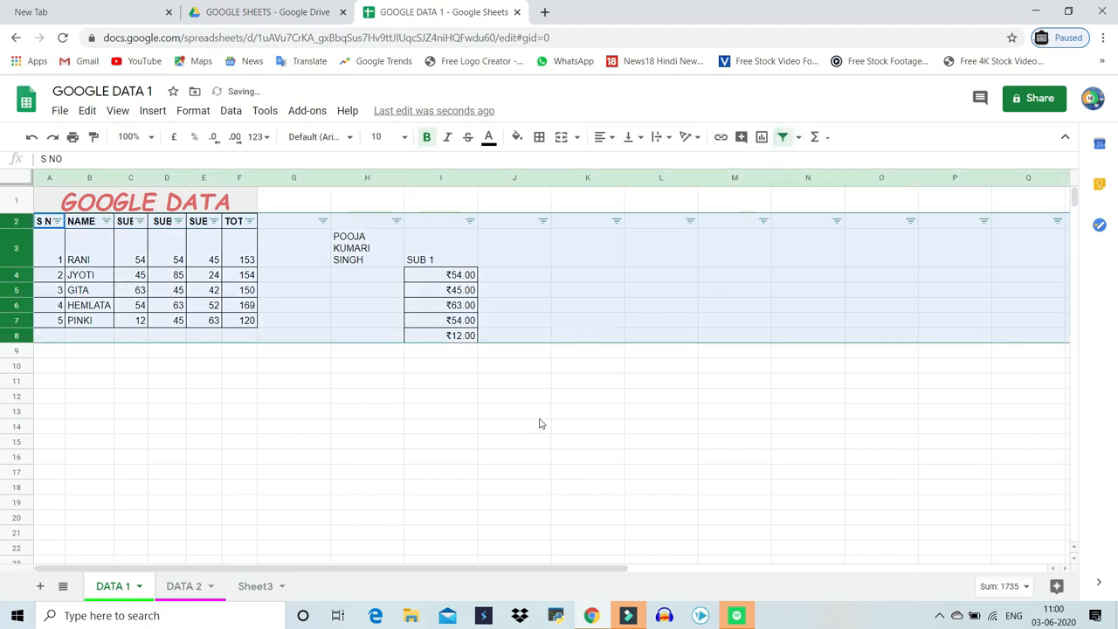
left_click(786, 139)
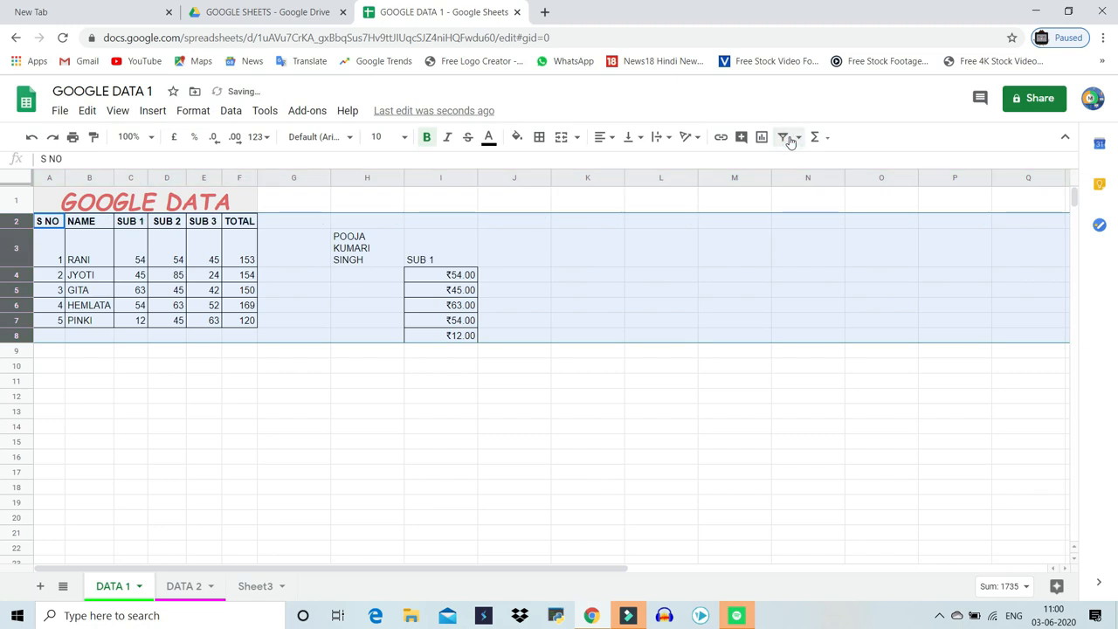
left_click(748, 382)
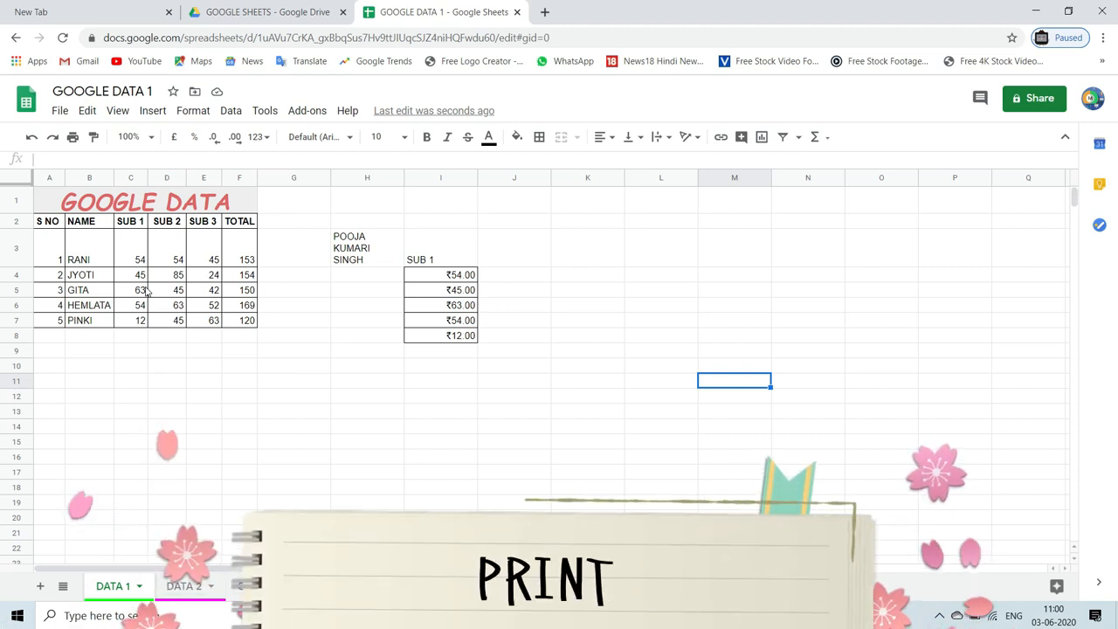
Select the table A1:F7, open print settings and choose to print only the selected cells (A1:F7)
left_click_drag(43, 199, 117, 325)
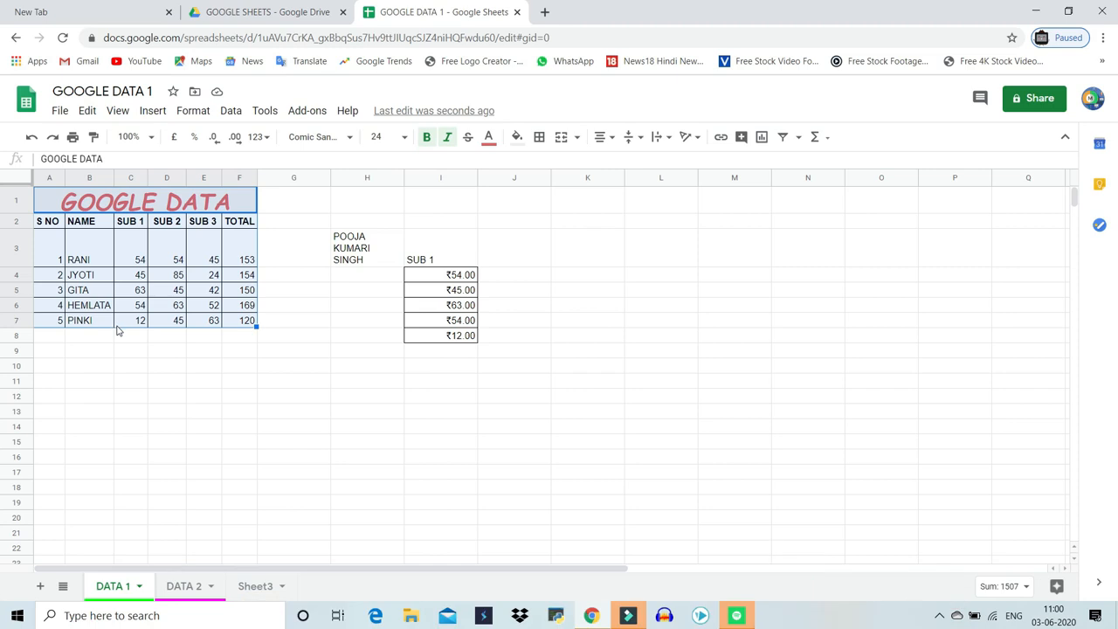
key("ctrl+p")
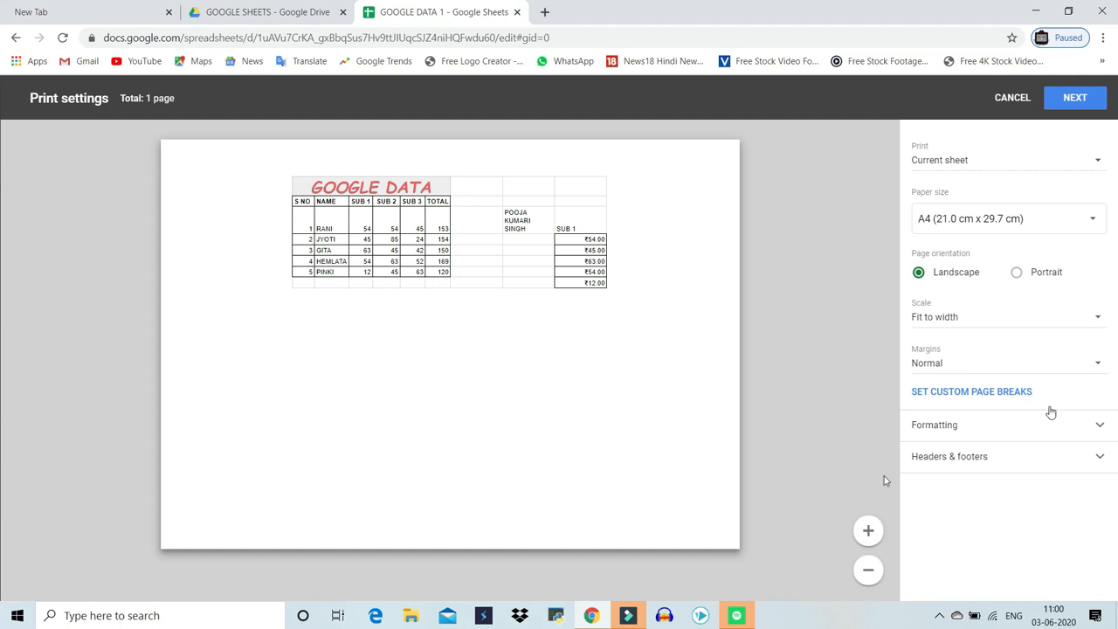
left_click(1072, 170)
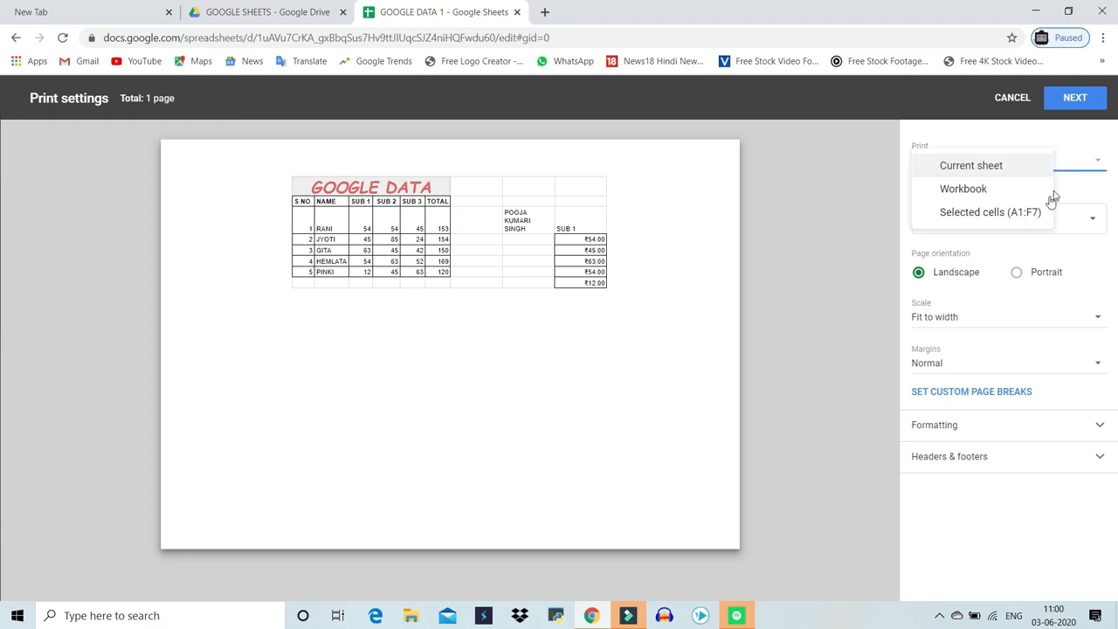
left_click(989, 215)
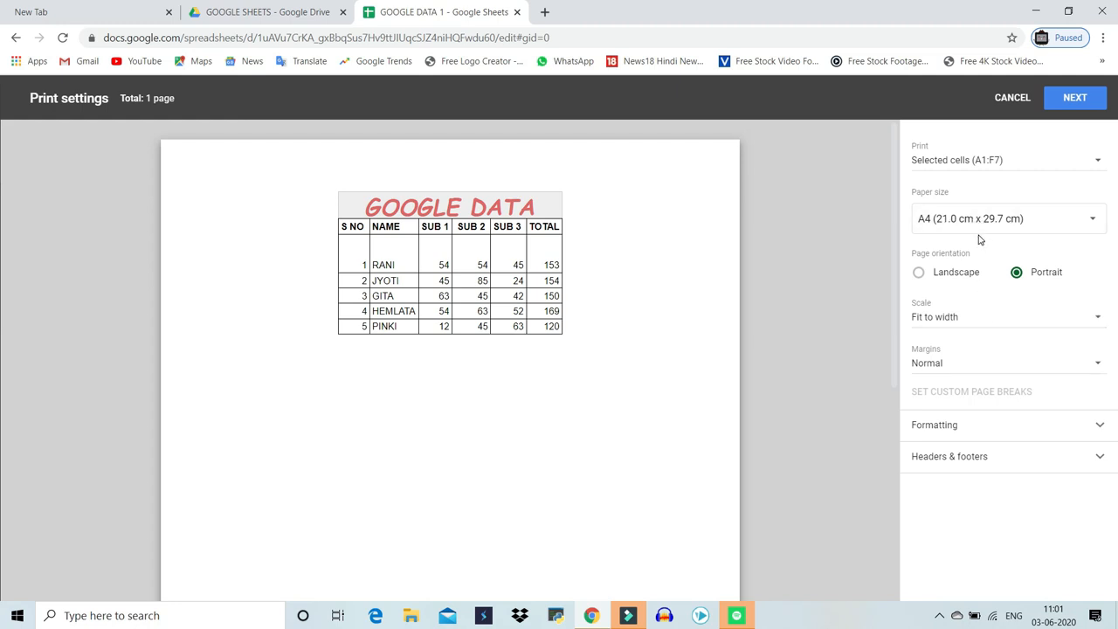
Set the print scale to Normal (100%) and the margins to Narrow
left_click(994, 322)
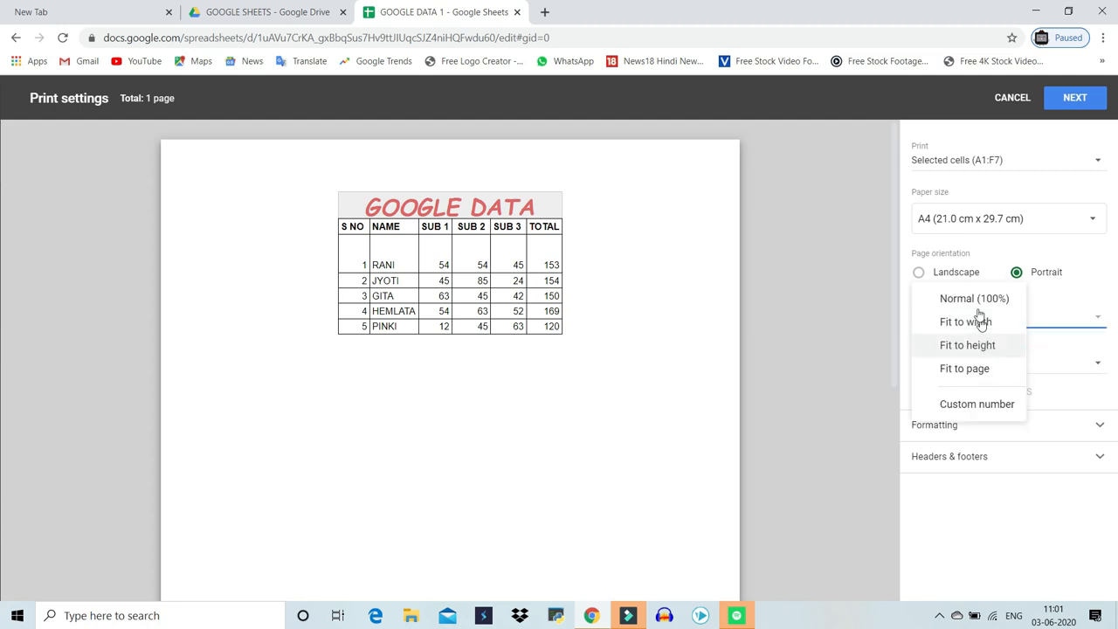
left_click(978, 304)
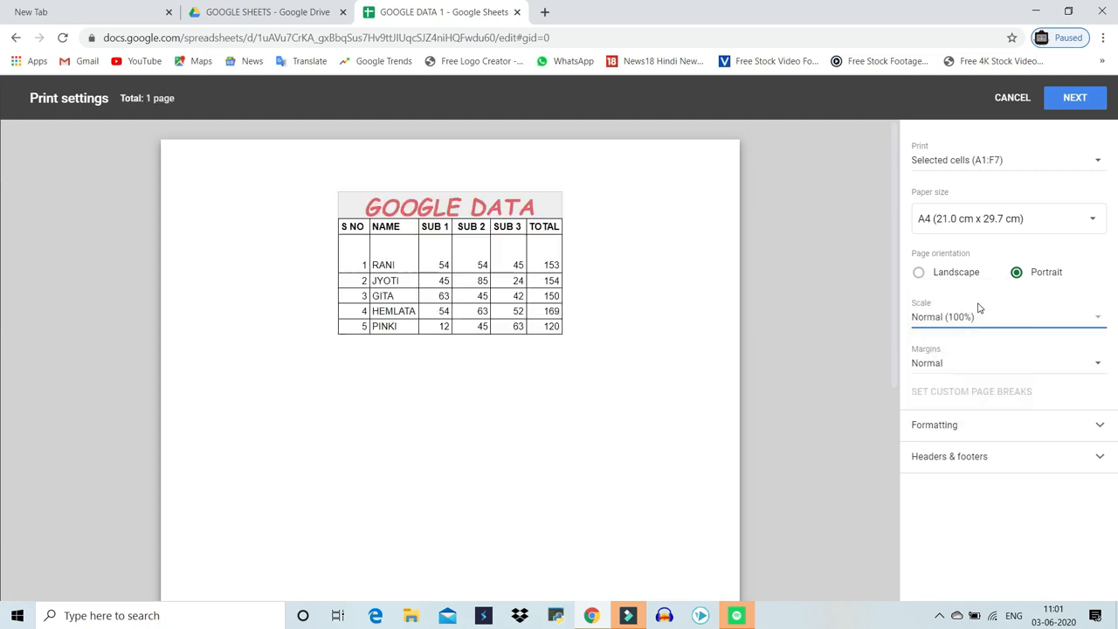
left_click(998, 363)
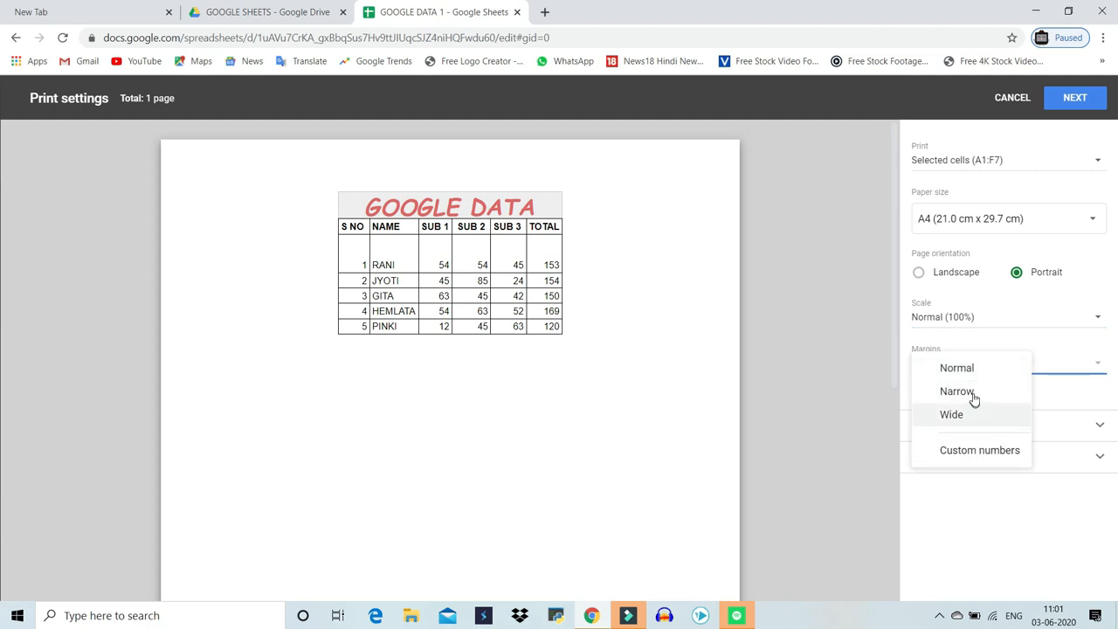
left_click(974, 393)
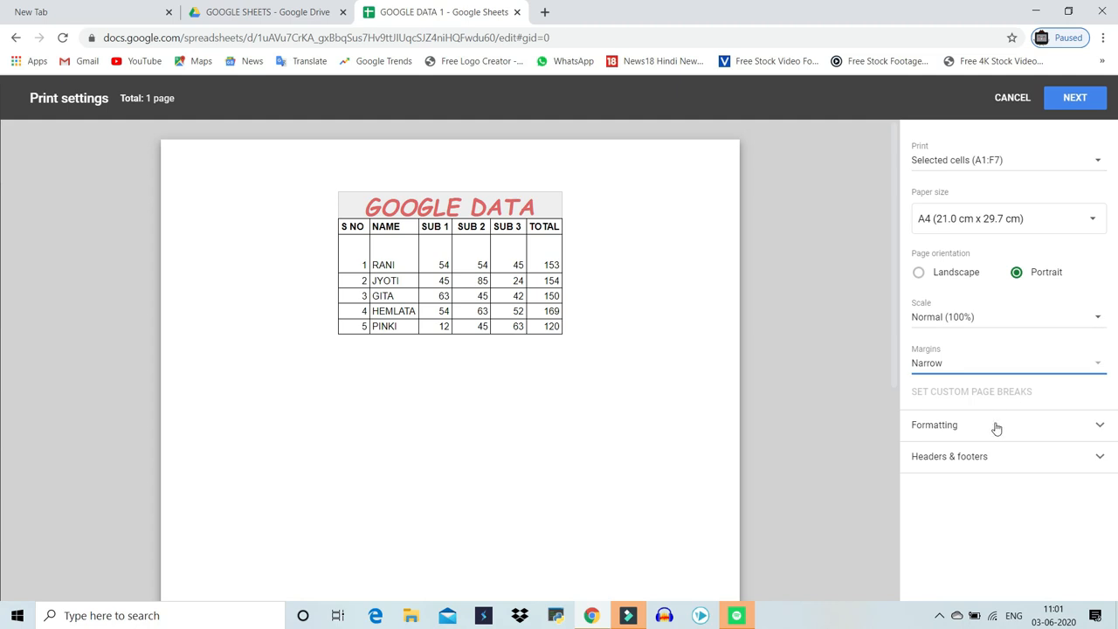
Expand the print formatting options and set the horizontal alignment to Left
left_click(993, 425)
scroll(1001, 482, "down", 1)
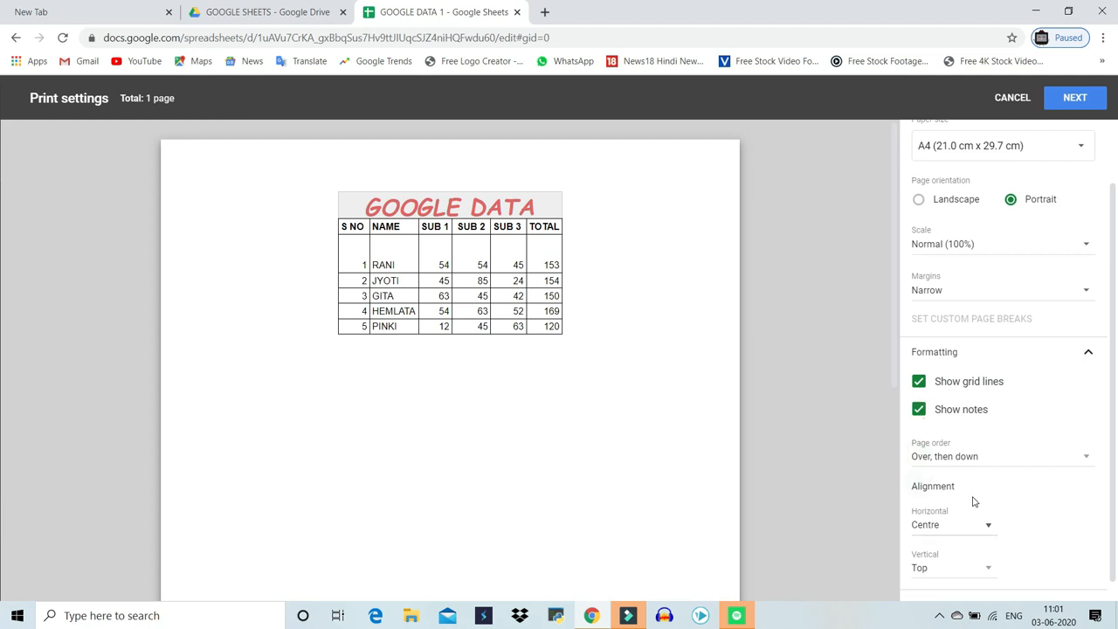
left_click(980, 531)
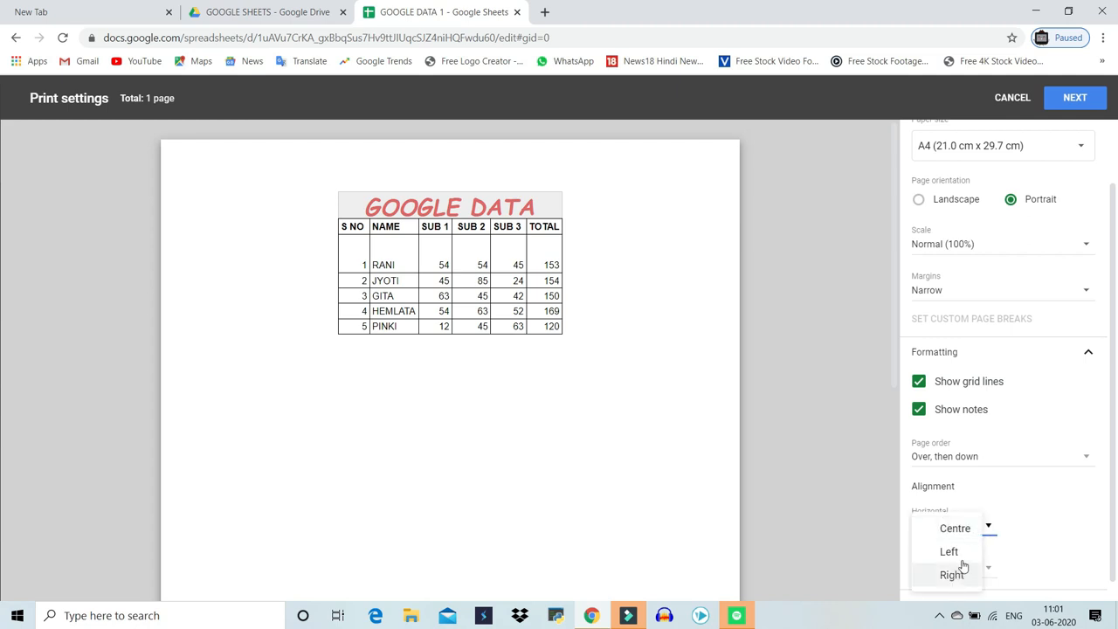
left_click(950, 553)
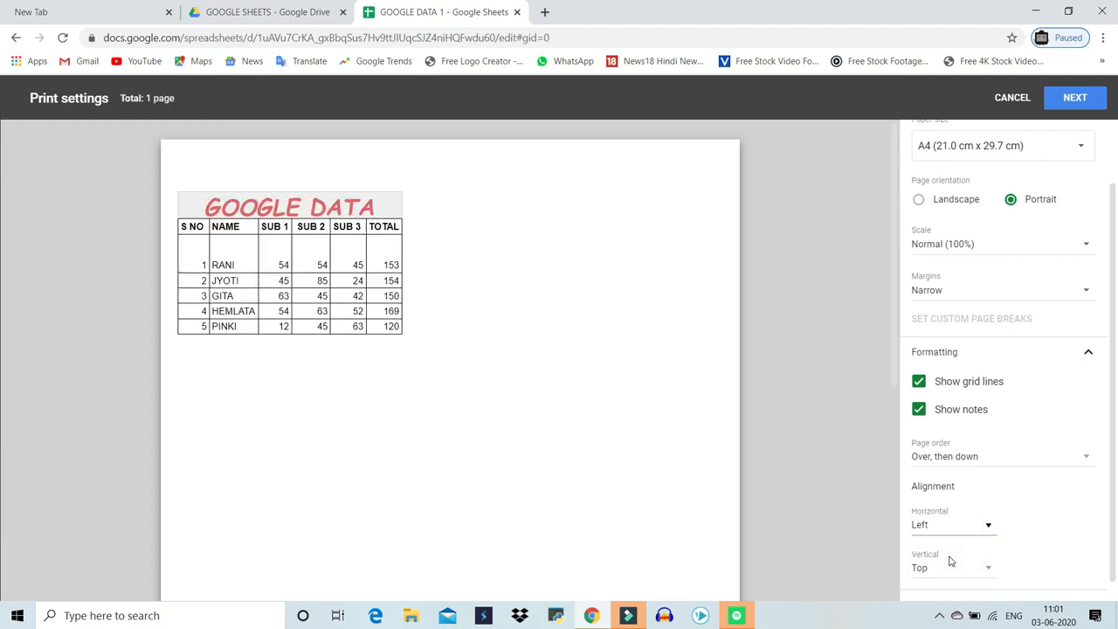
Change the vertical alignment to Bottom and back to Top
scroll(961, 517, "down", 1)
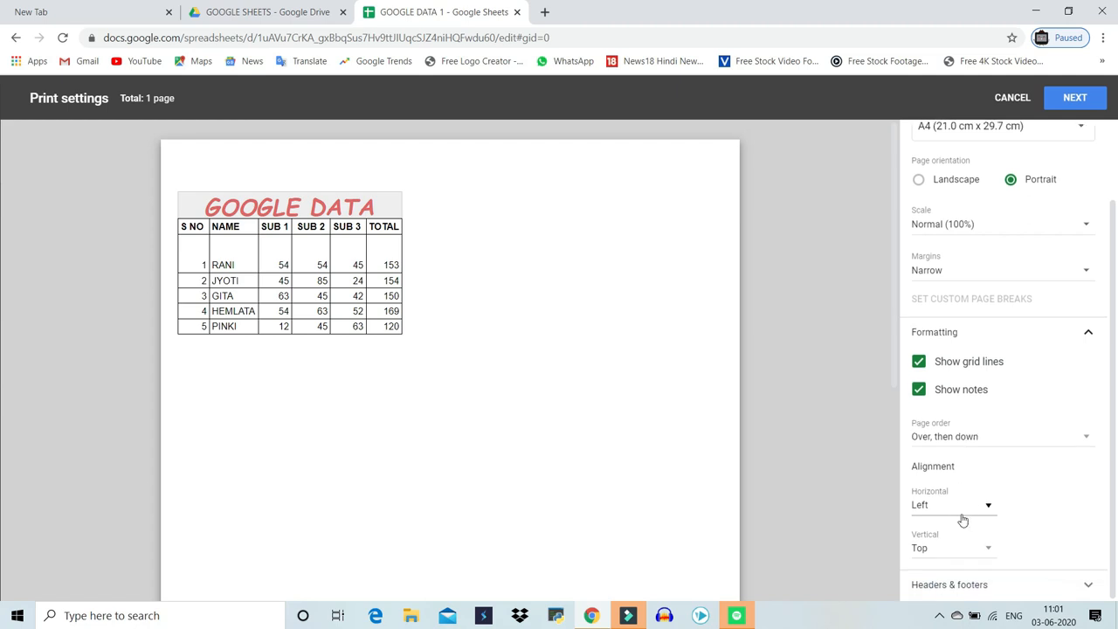
left_click(988, 551)
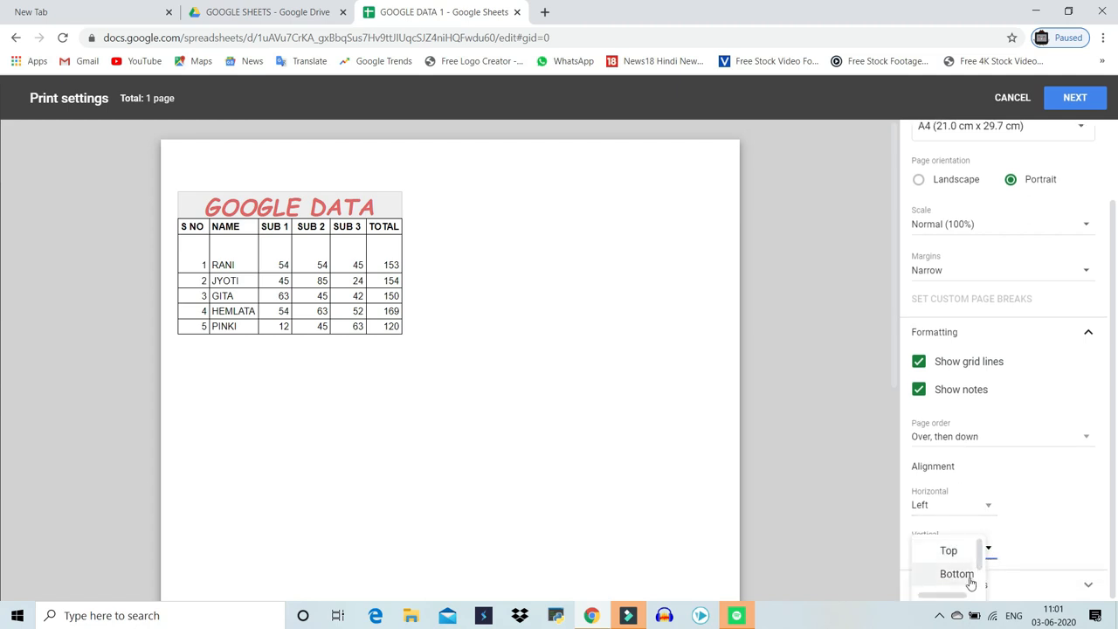
left_click(972, 579)
scroll(287, 431, "down", 5)
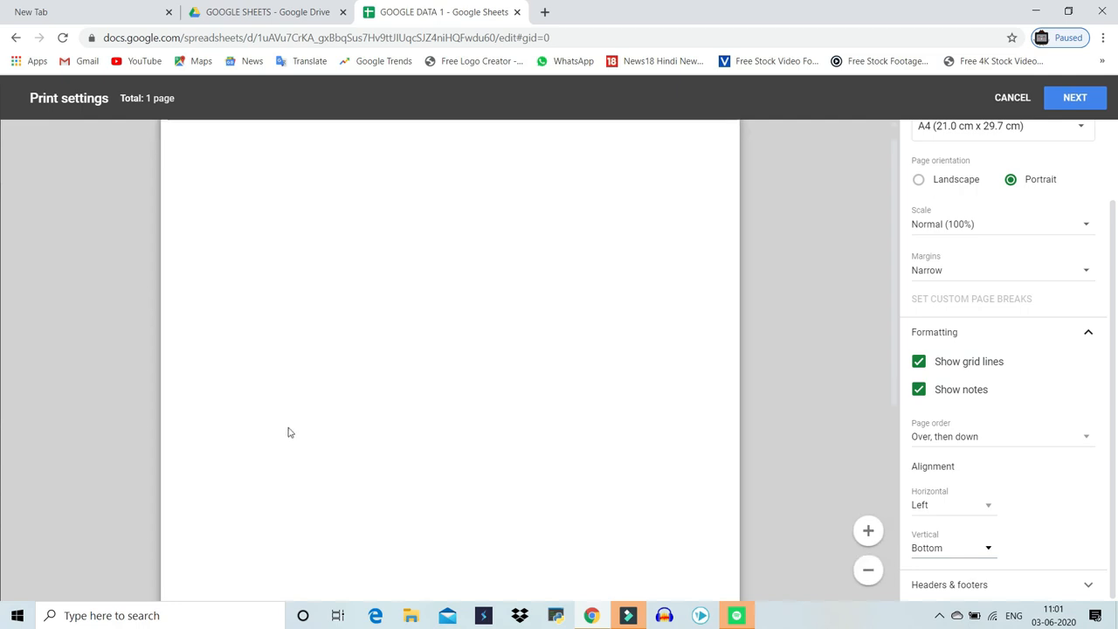
left_click(980, 559)
left_click(950, 527)
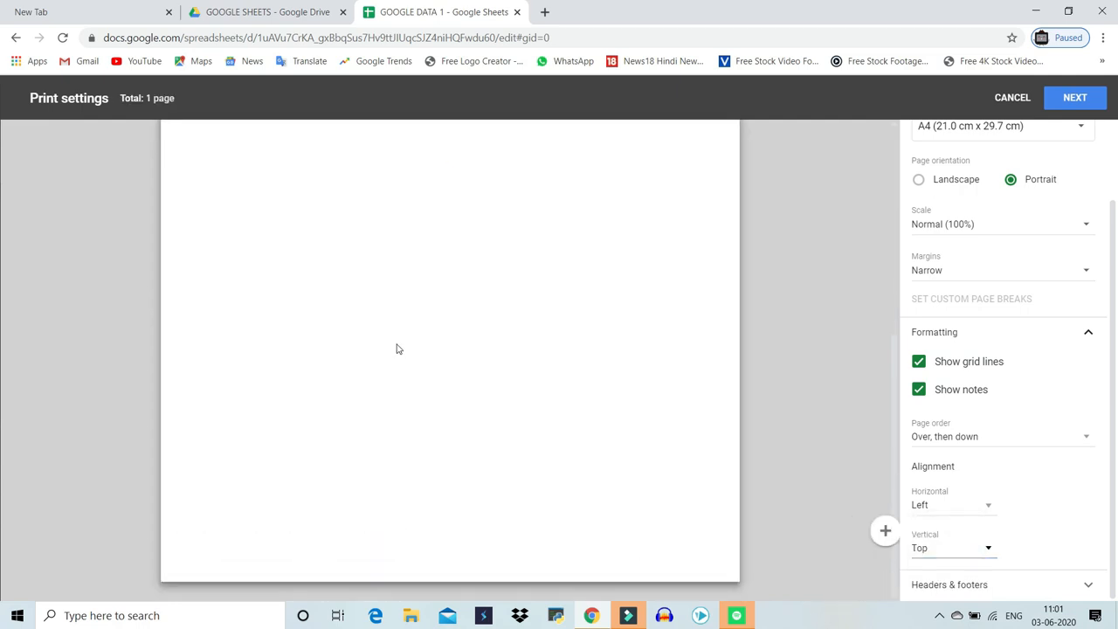
Expand headers and footers and turn on page numbers and the workbook title
scroll(399, 334, "up", 5)
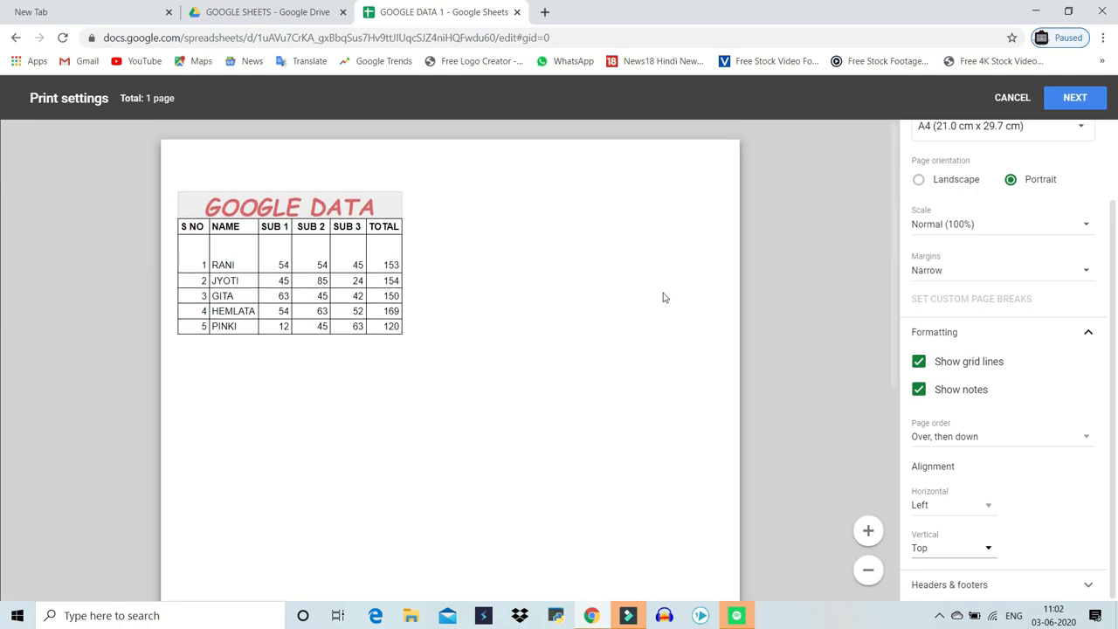
left_click(987, 588)
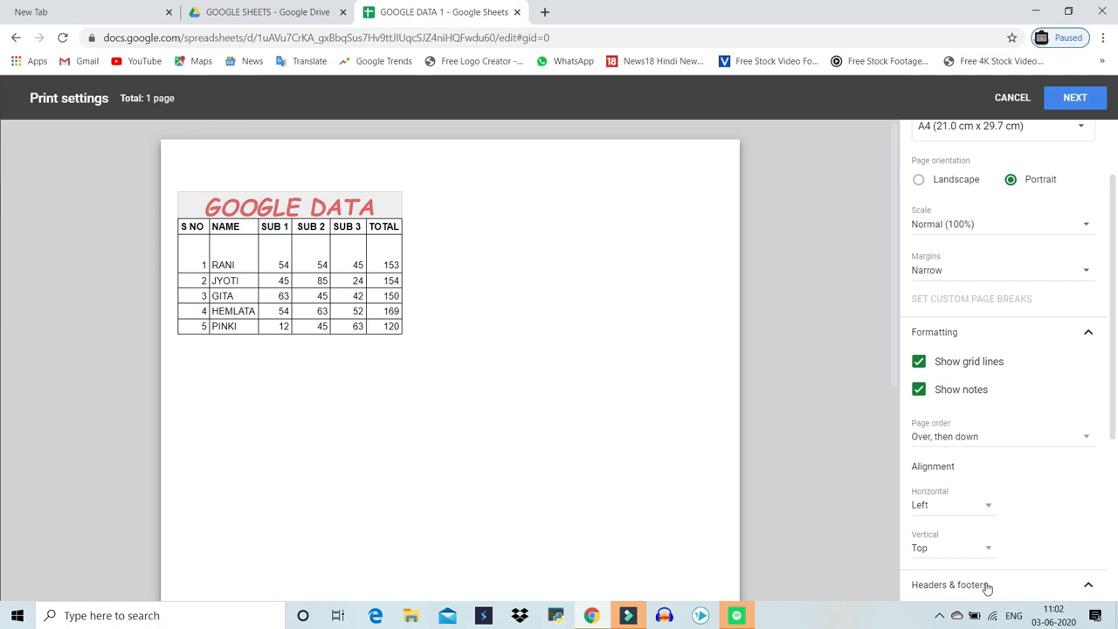
left_click(923, 334)
scroll(541, 428, "down", 3)
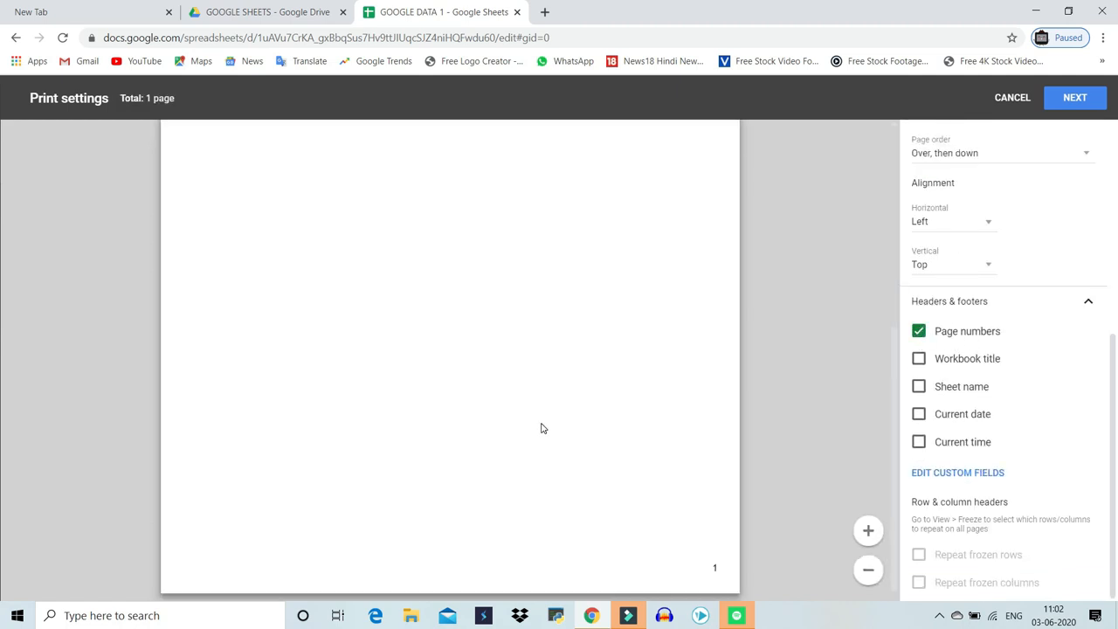
left_click(918, 359)
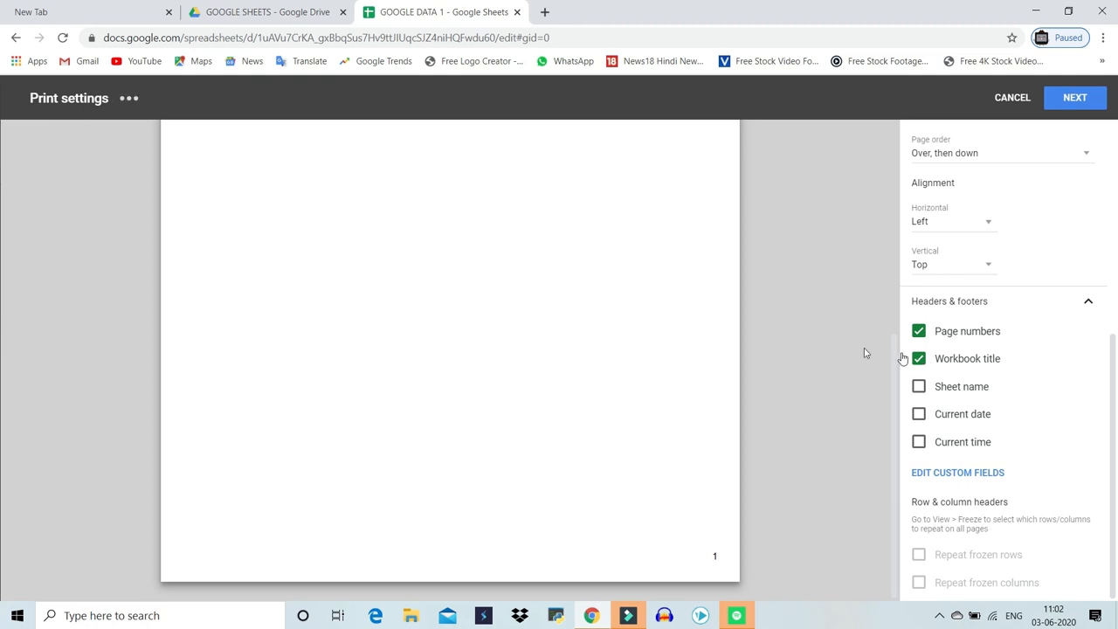
scroll(497, 387, "up", 4)
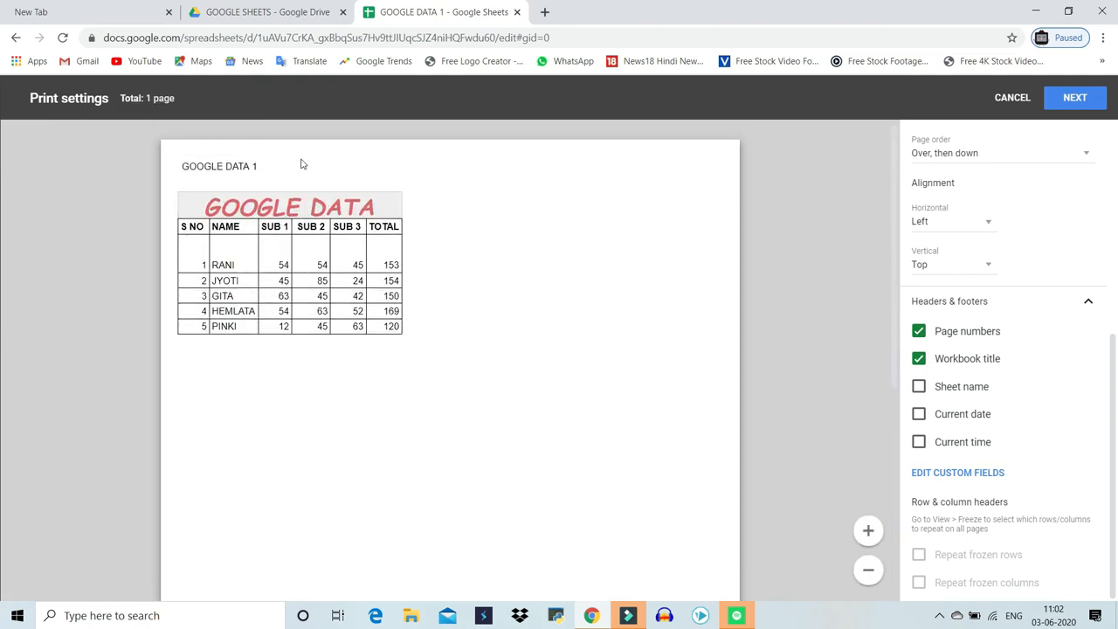
Add the sheet name and the current date to the printed headers and footers
left_click(918, 387)
left_click(919, 418)
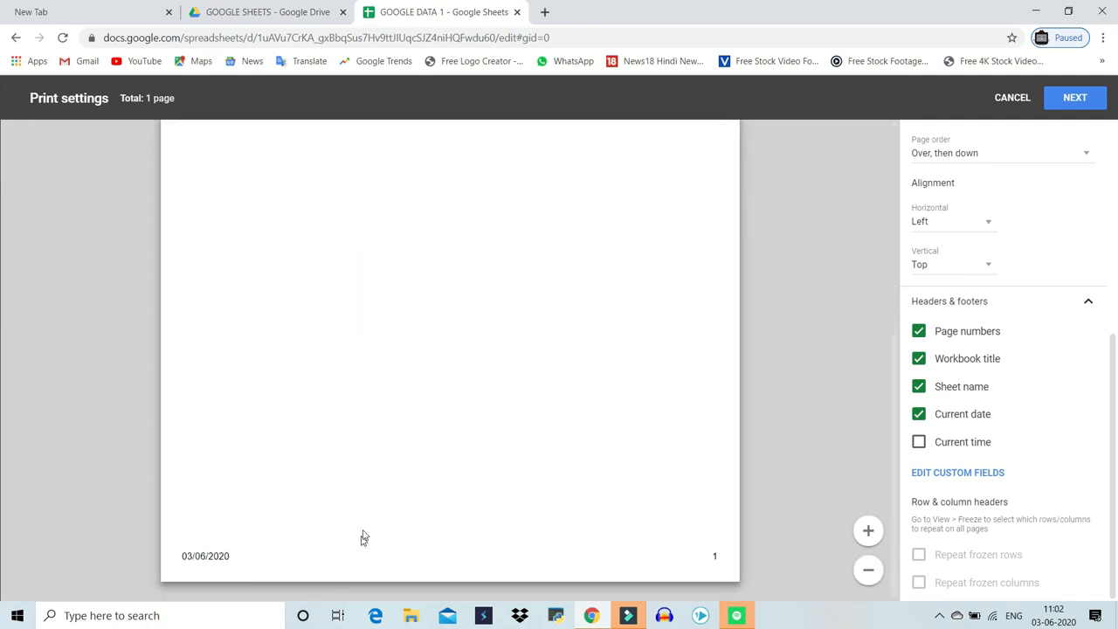
scroll(918, 442, "up", 3)
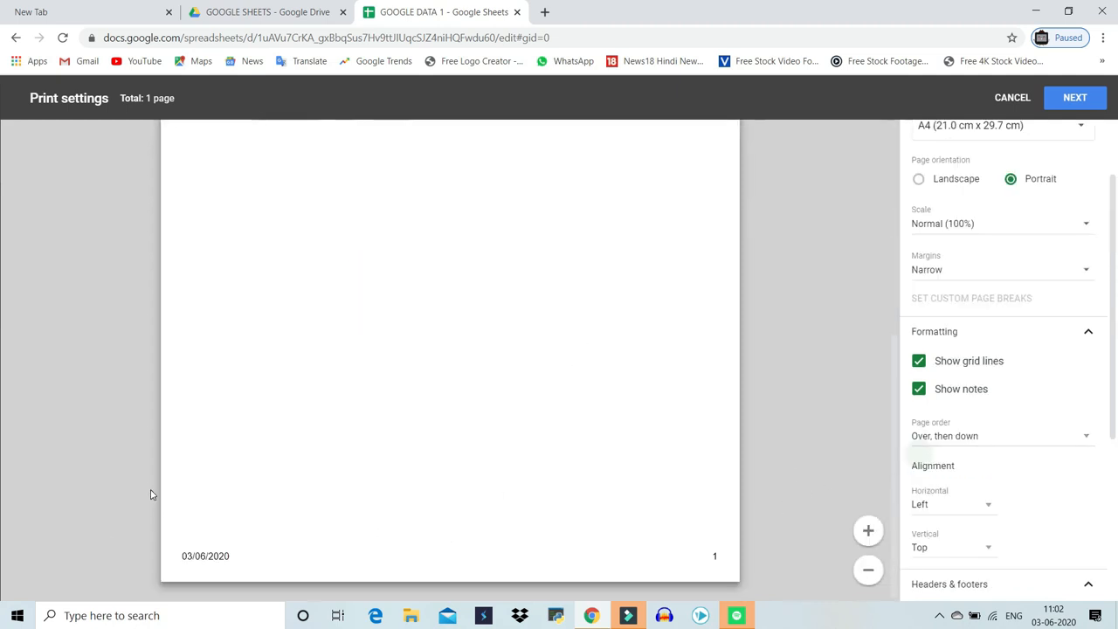
scroll(150, 495, "up", 4)
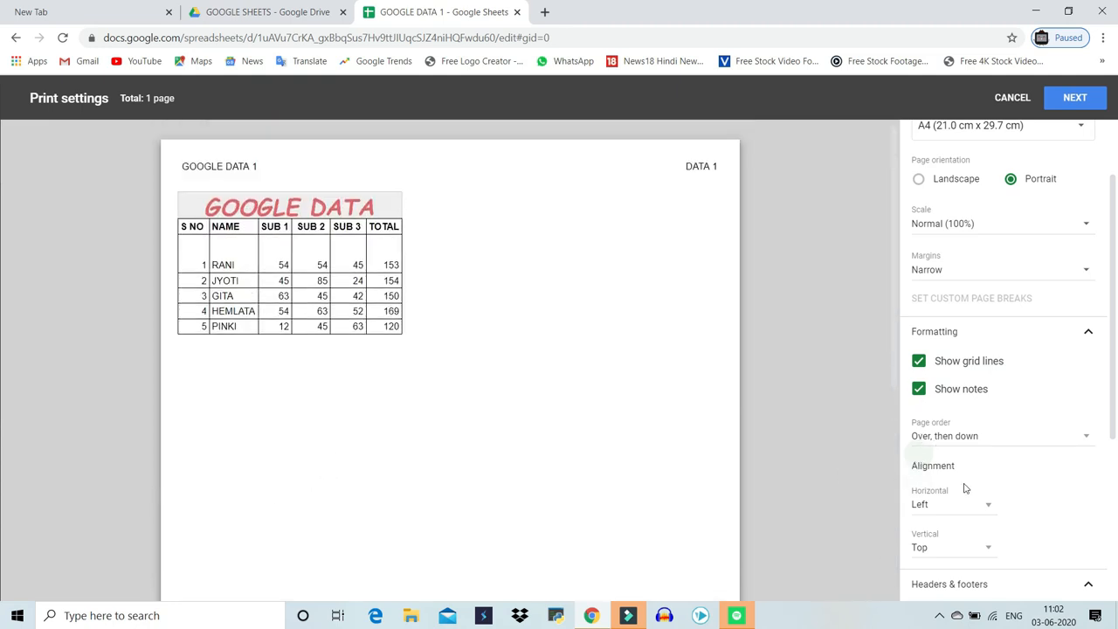
scroll(922, 493, "down", 3)
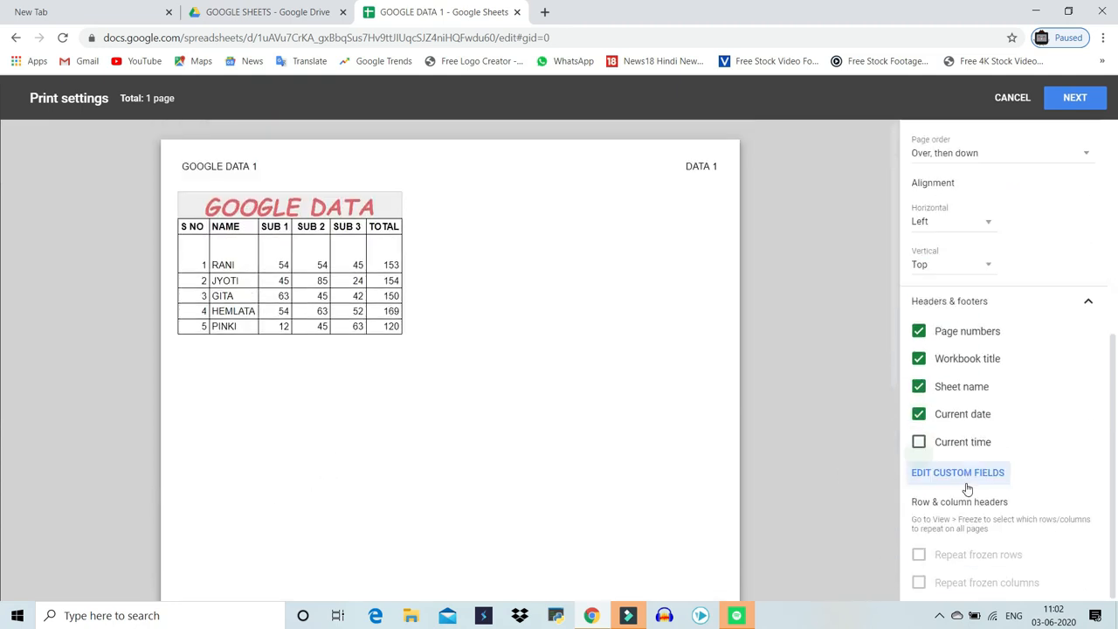
Turn off the current date, sheet name, workbook title and page numbers in headers and footers
left_click(918, 414)
left_click(918, 386)
left_click(918, 359)
left_click(918, 331)
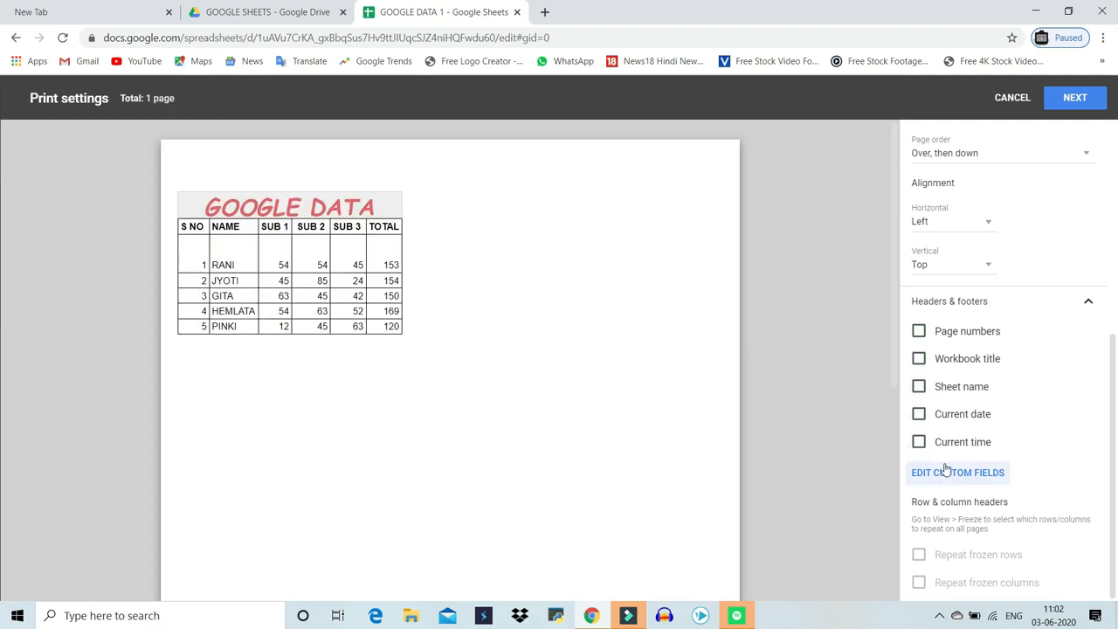
scroll(945, 470, "up", 4)
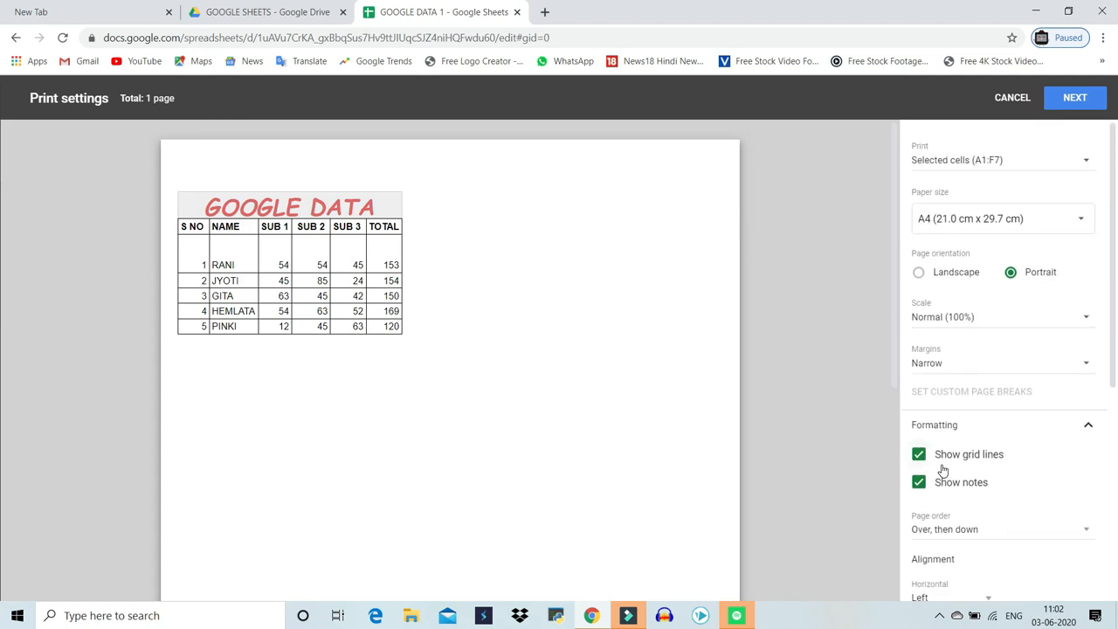